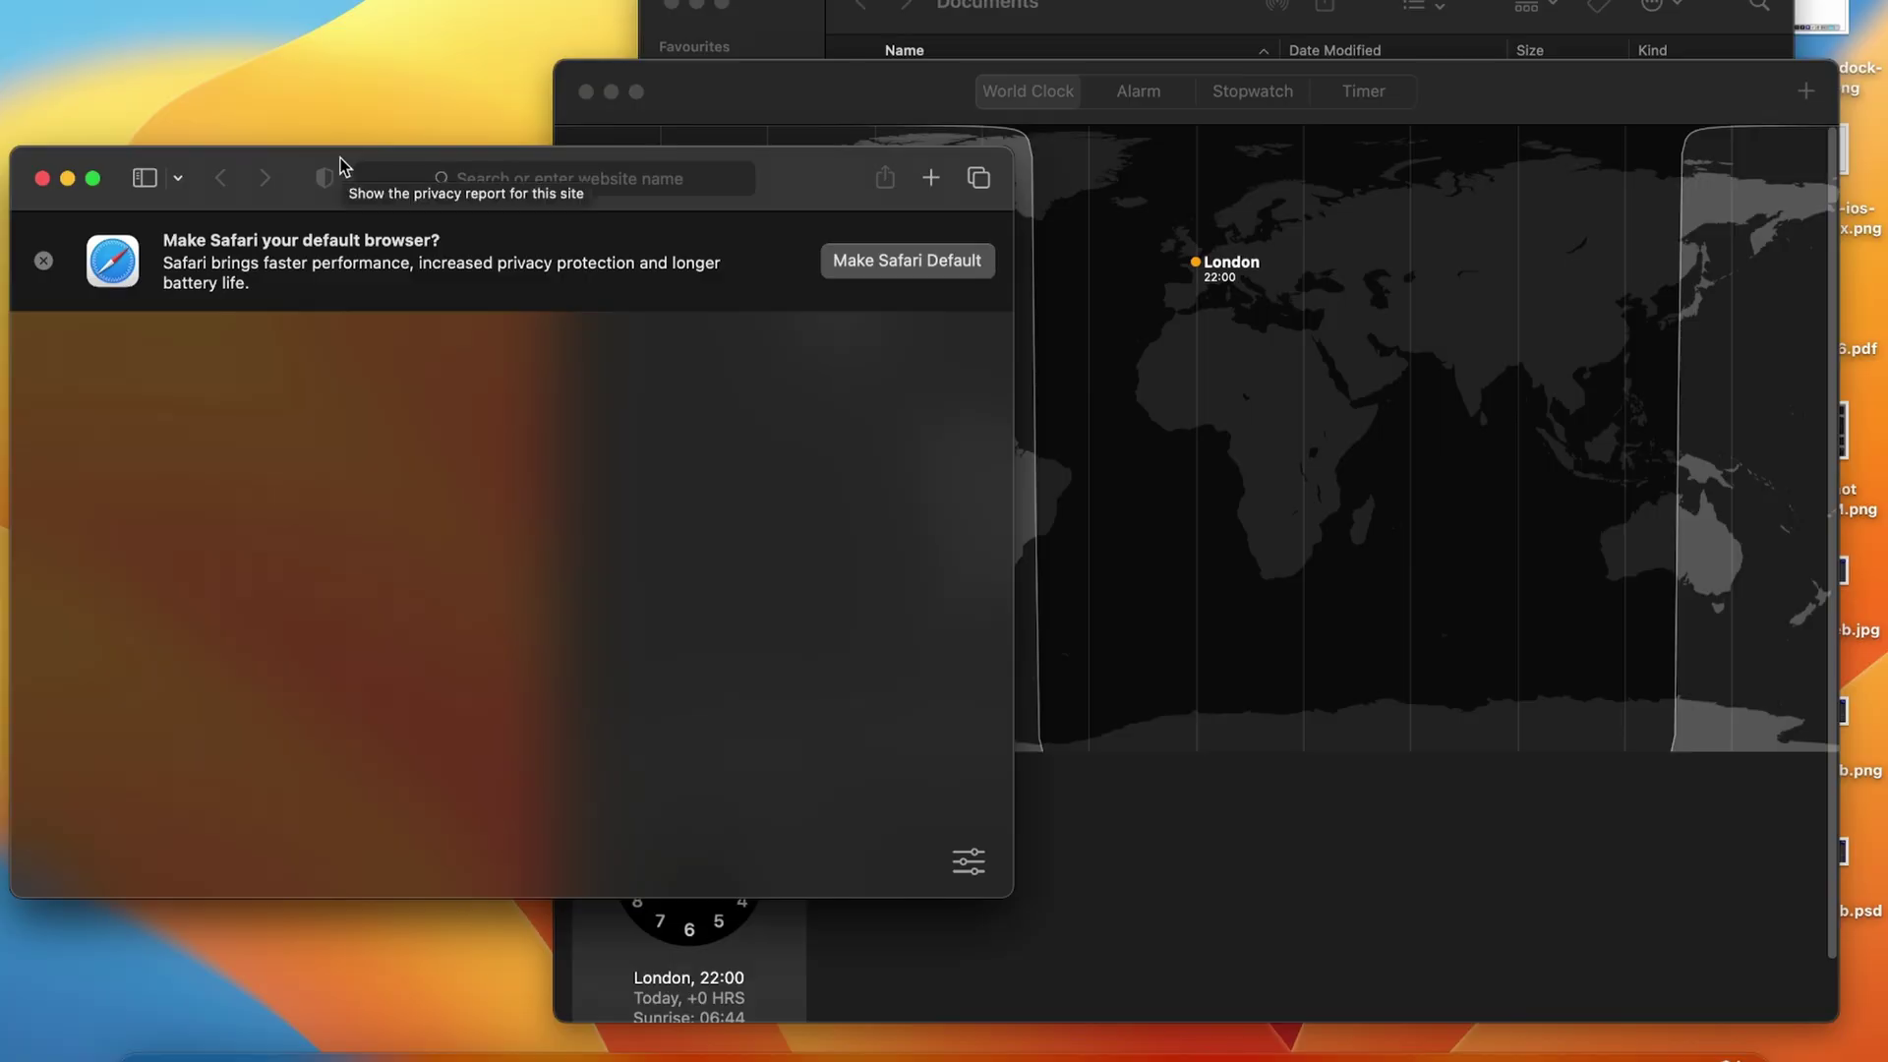
Bring up Spotlight search on the desktop with Cmd+Space after the intro
key("super+space")
Open Displays settings by searching 'D', move its window lower right, then minimize it
type("D")
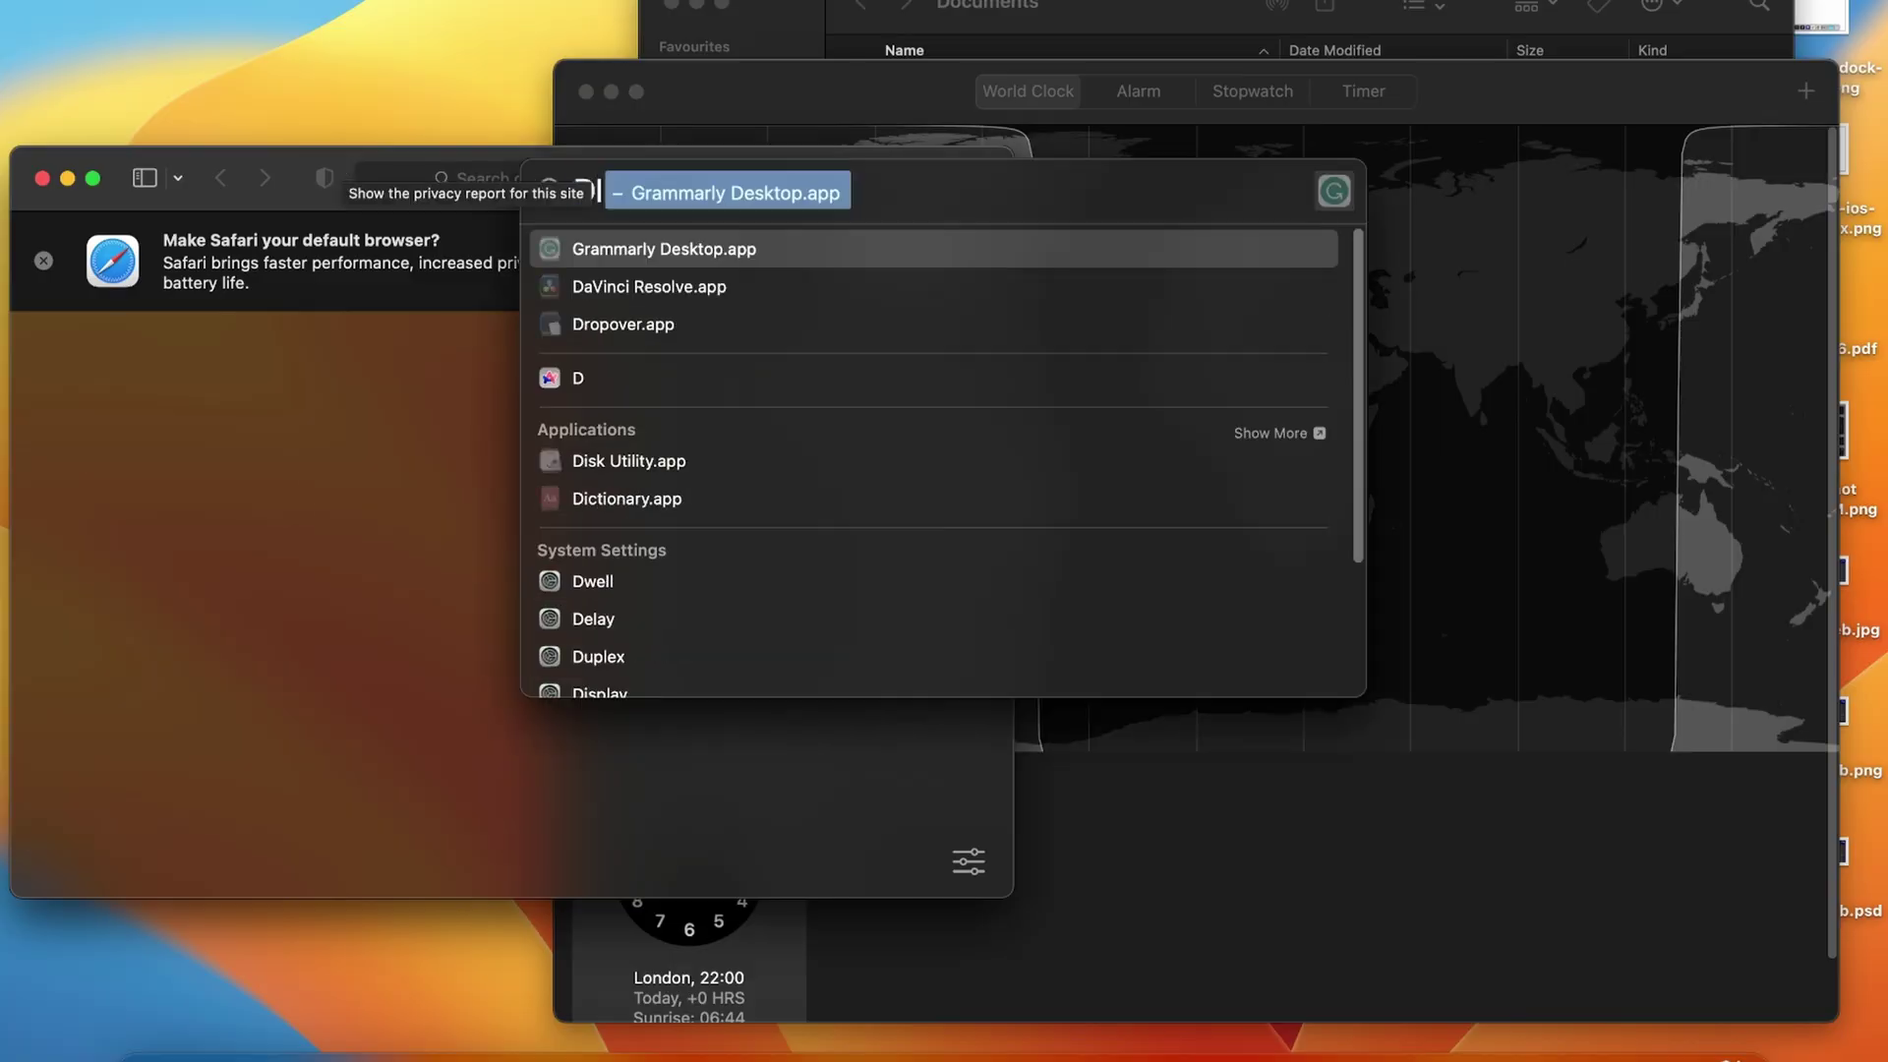
key("Return")
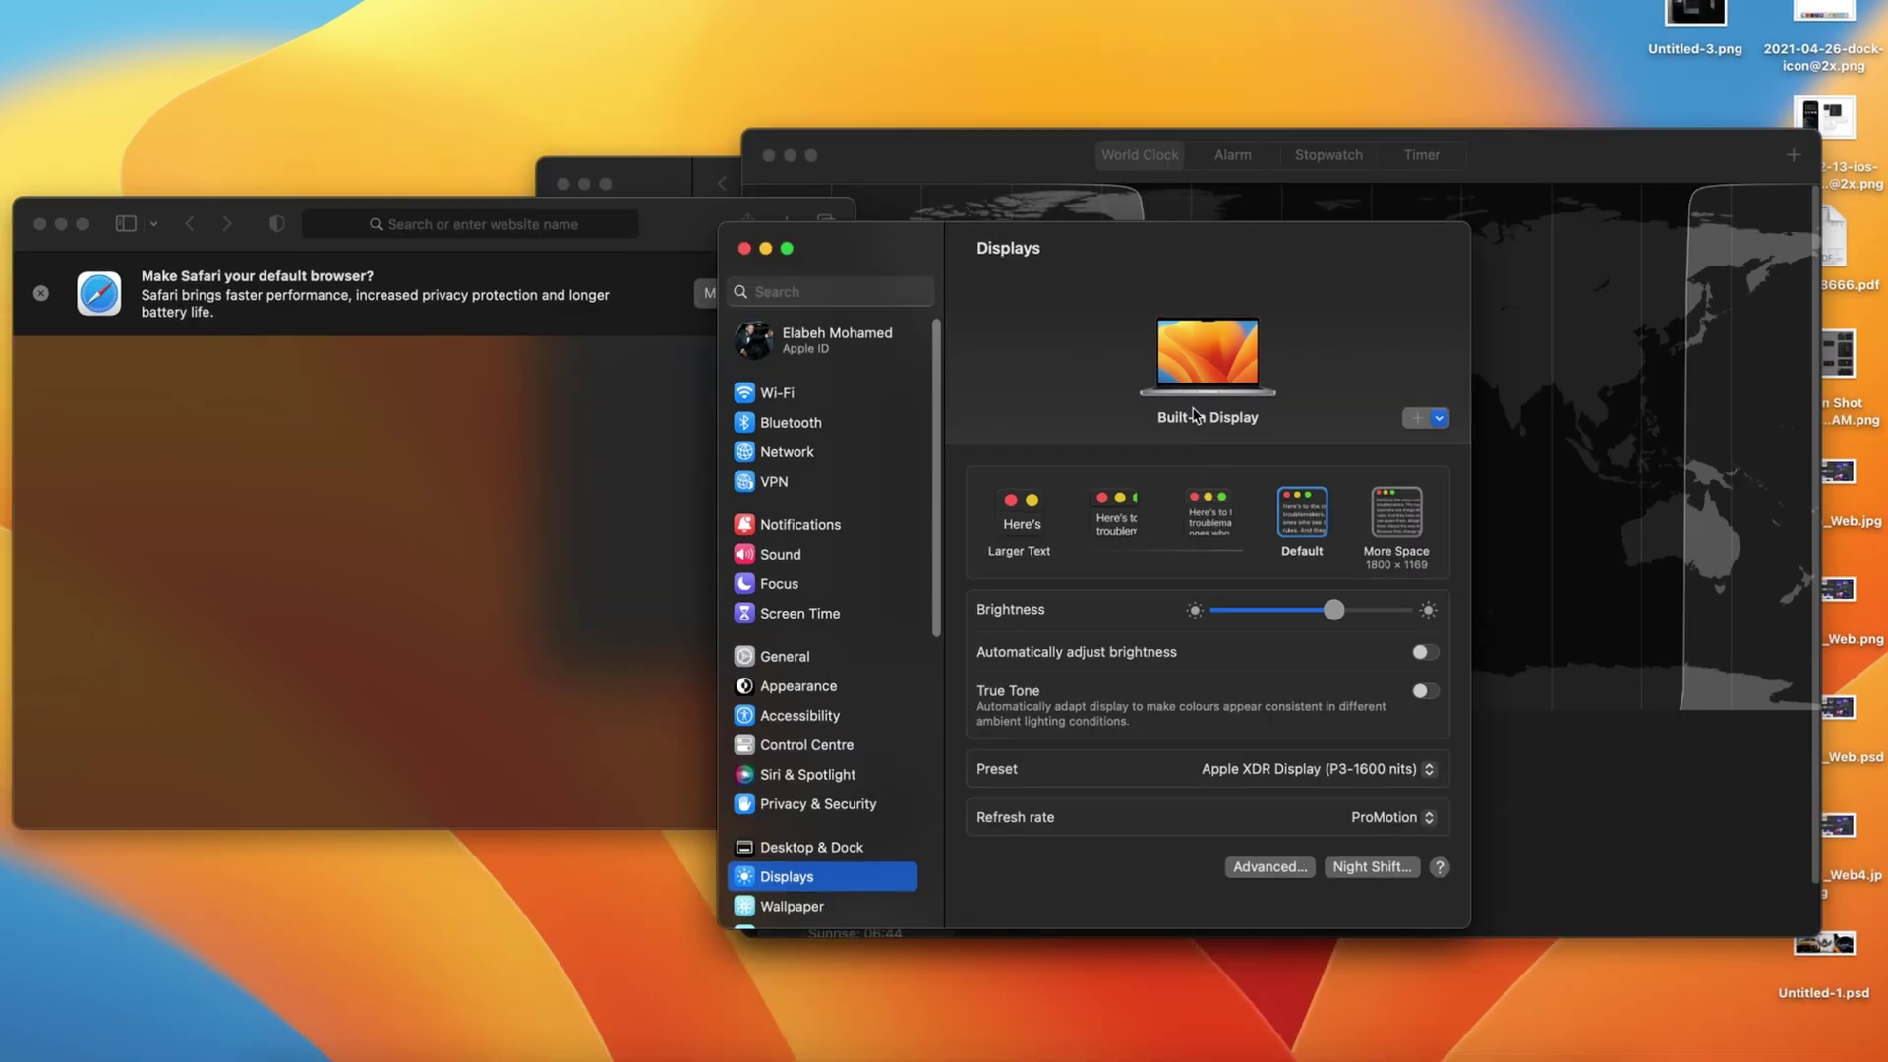
left_click_drag(952, 244, 1032, 324)
left_click(865, 326)
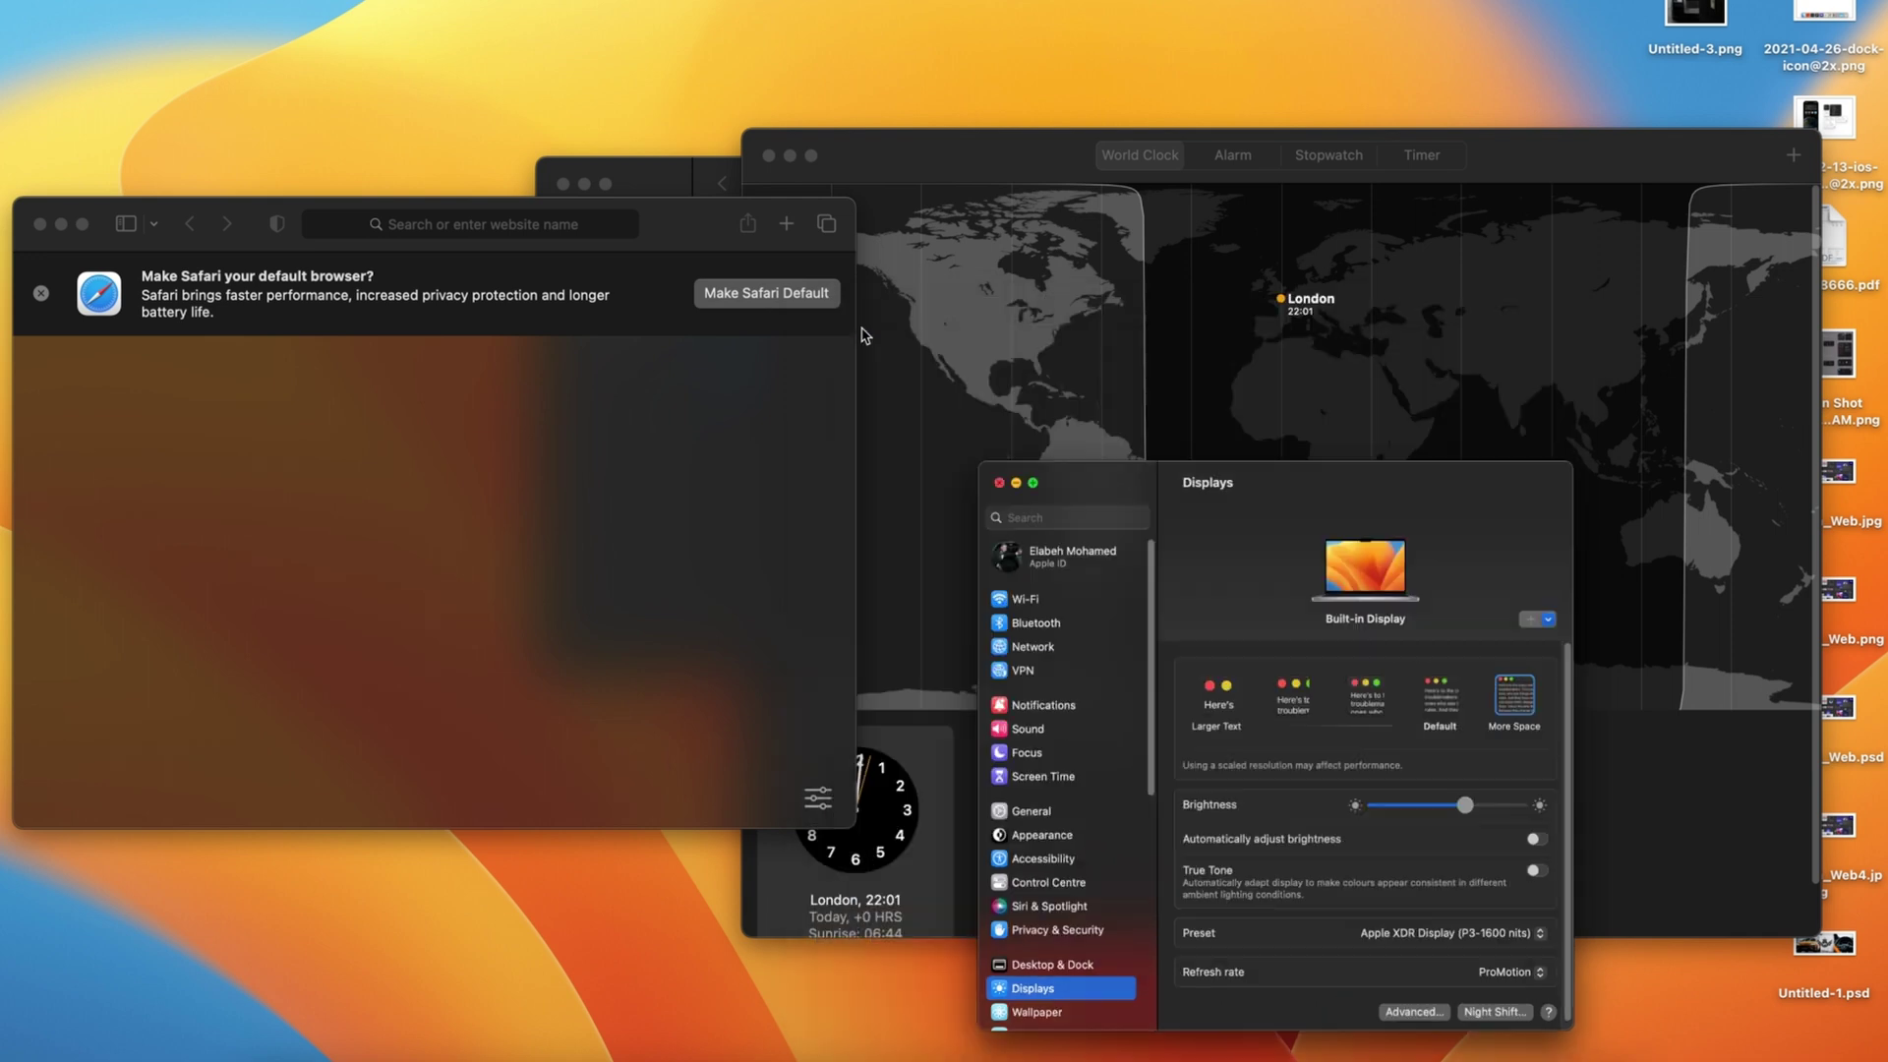
Move Safari up and left, shift World Clock over it, then close World Clock
left_click_drag(226, 244, 177, 210)
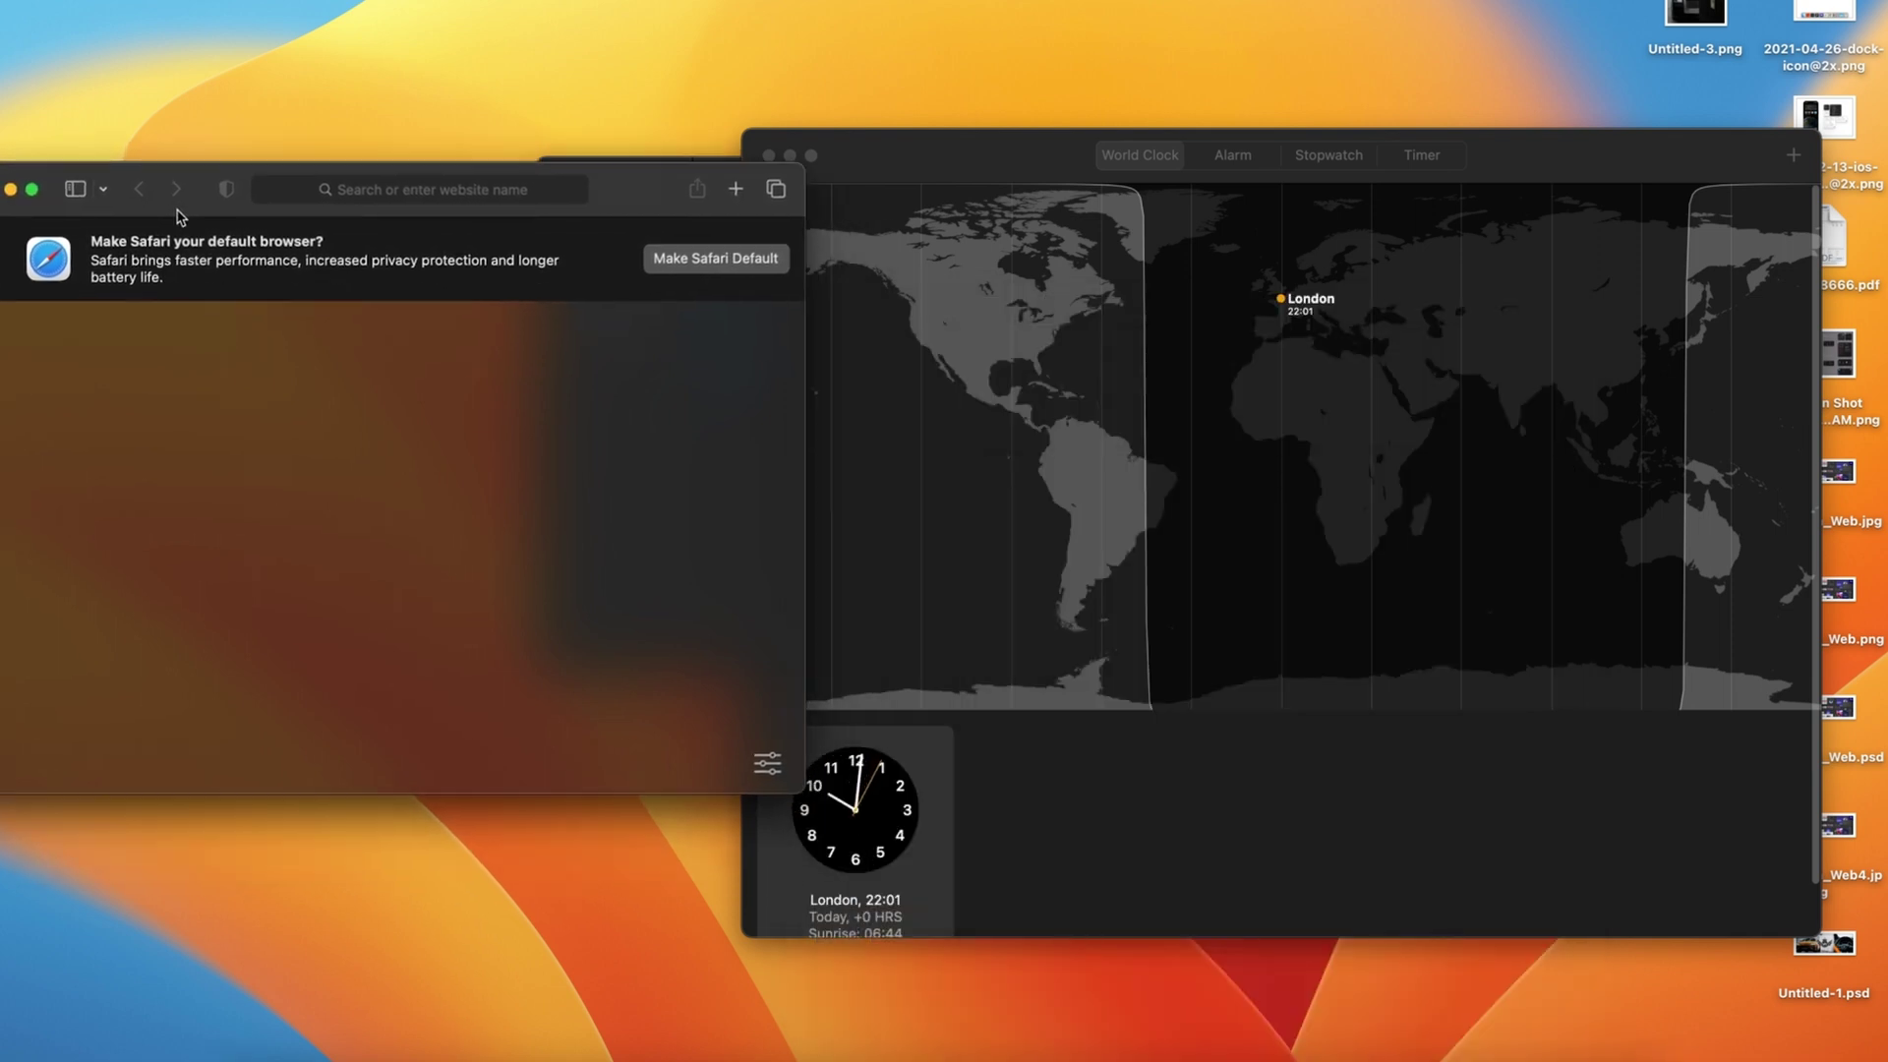
left_click_drag(931, 162, 927, 188)
left_click(746, 190)
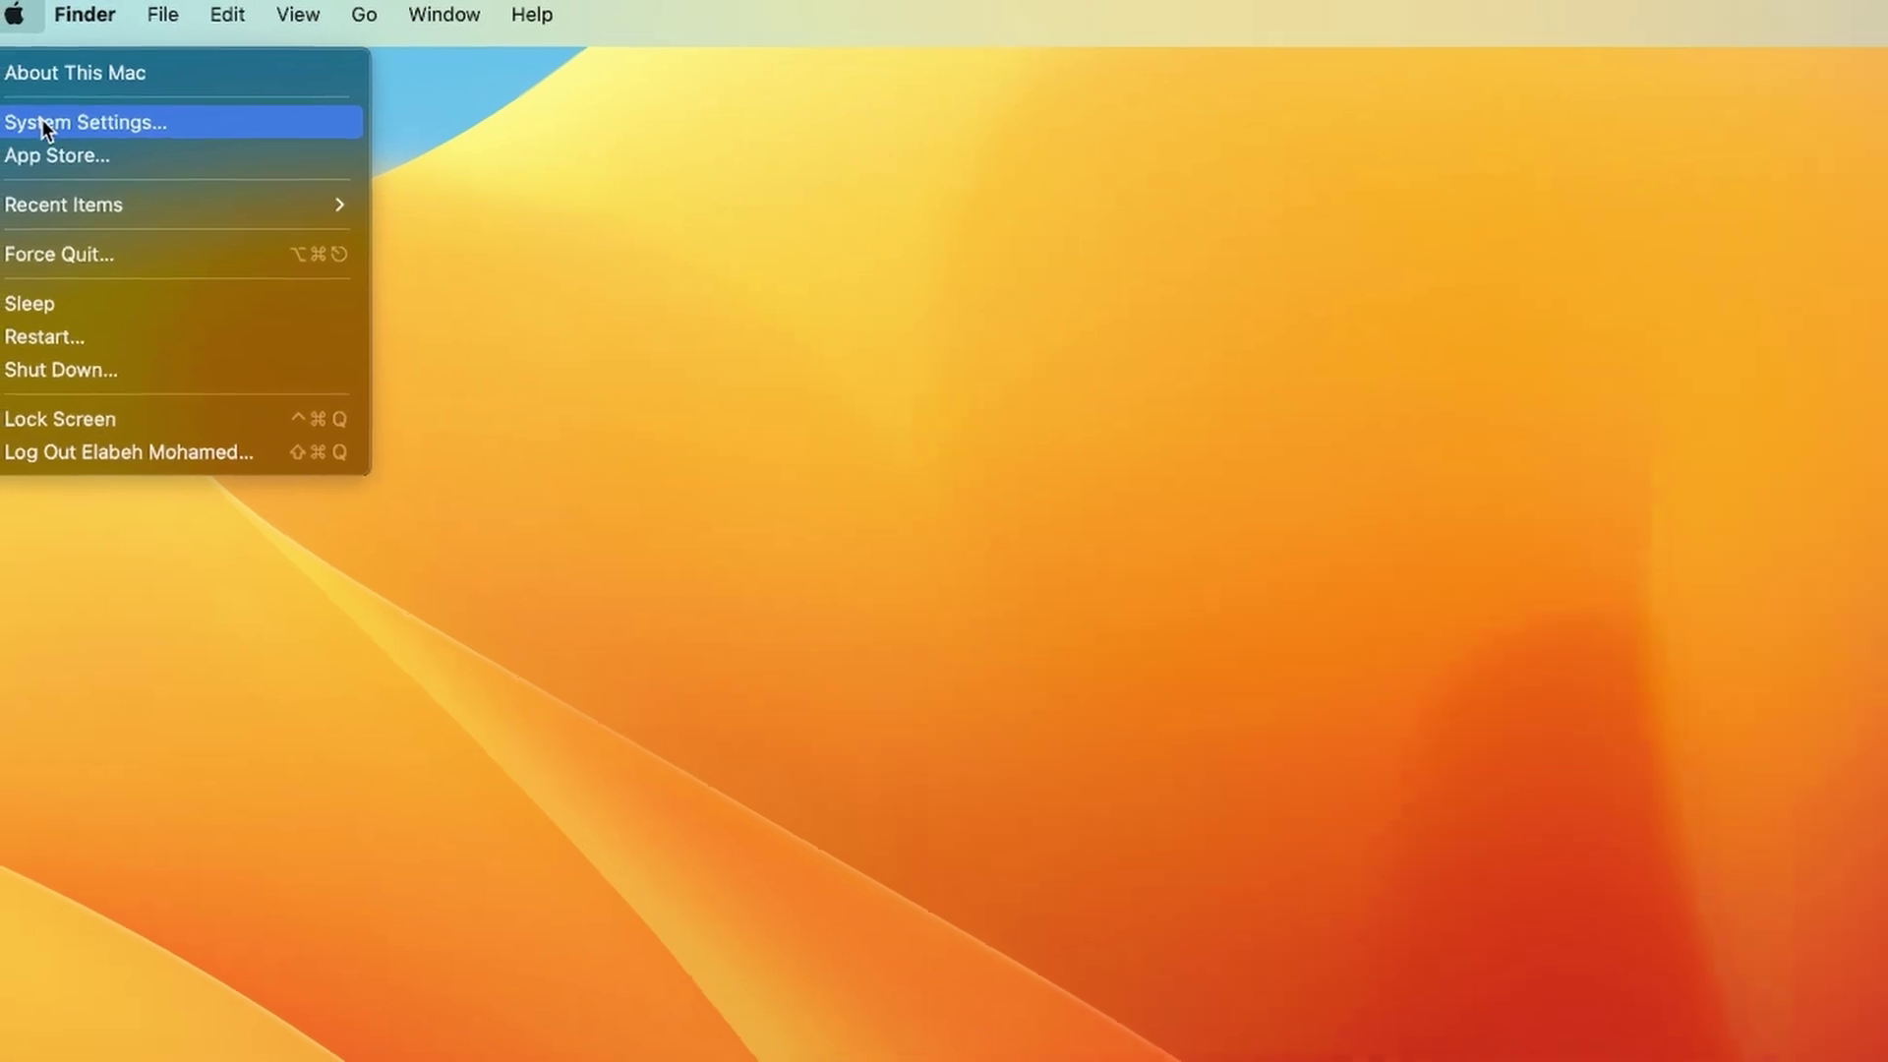
Open System Settings from the Apple menu and select Trackpad in the sidebar
left_click(43, 122)
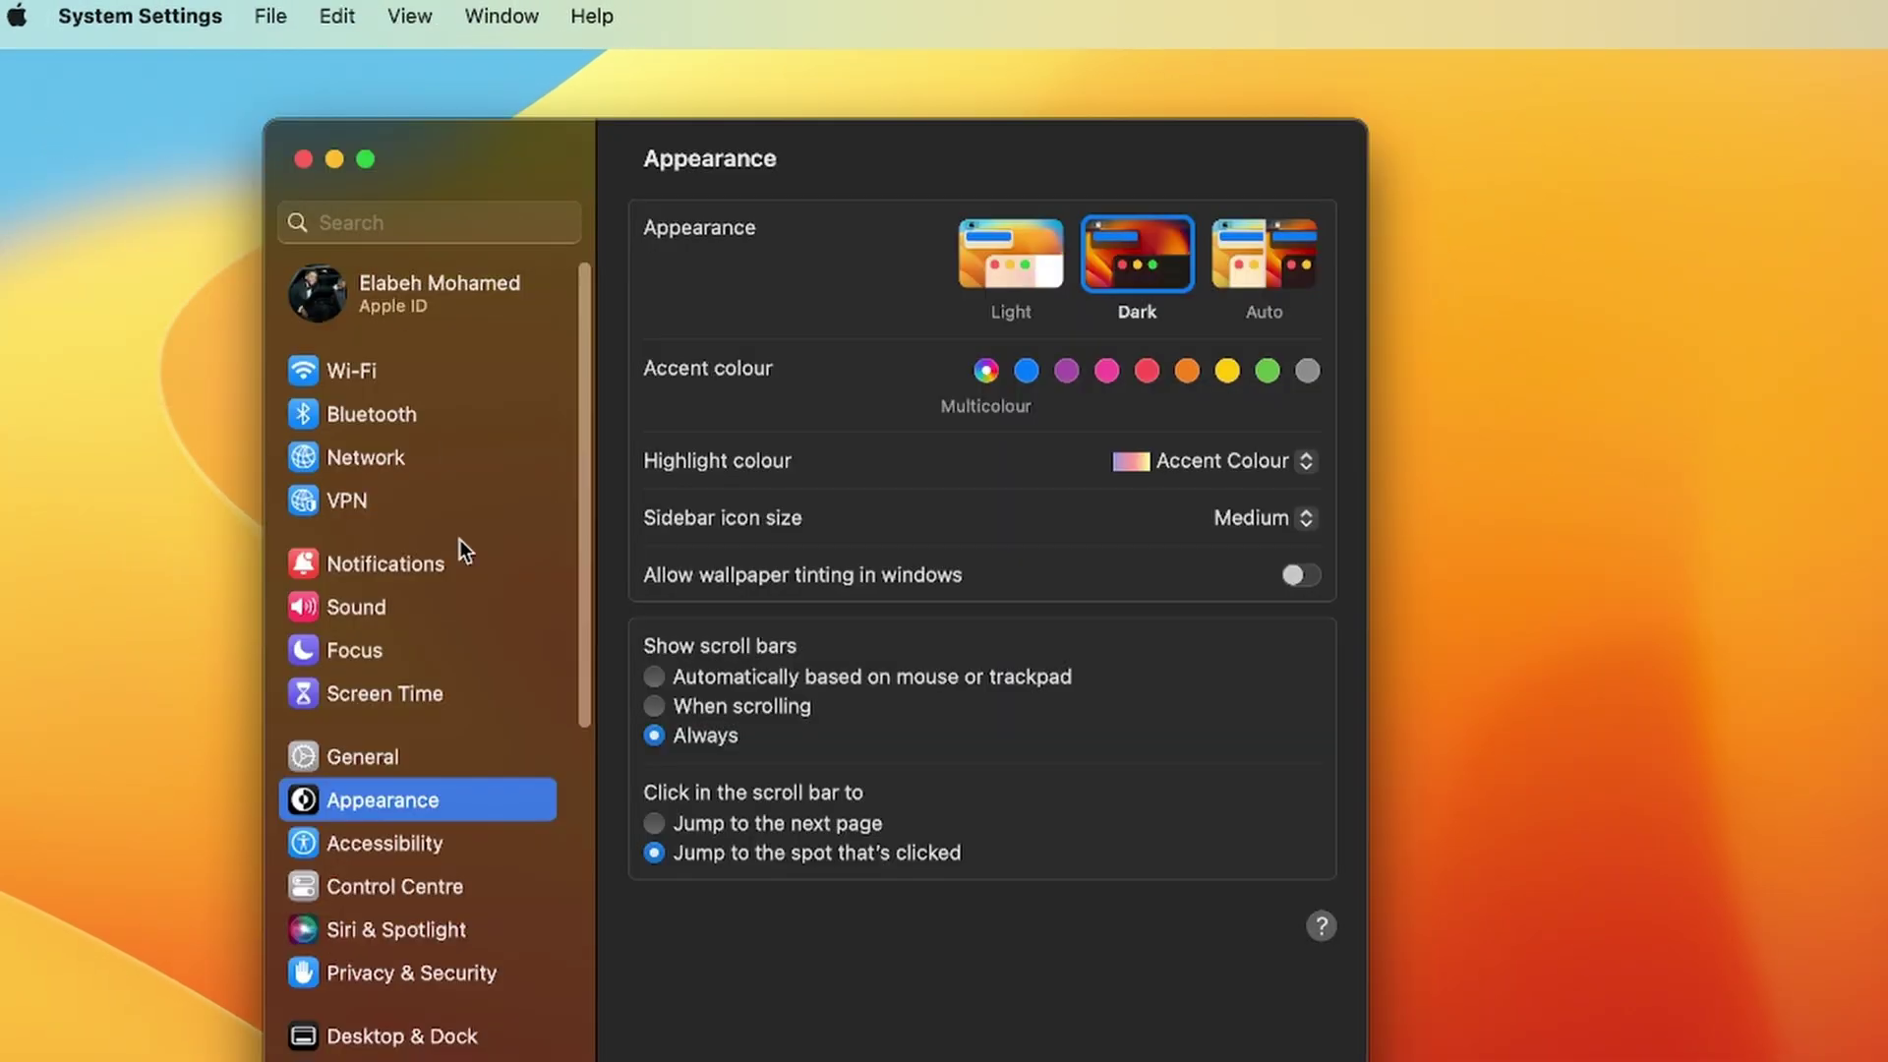
scroll(459, 539, "down", 10)
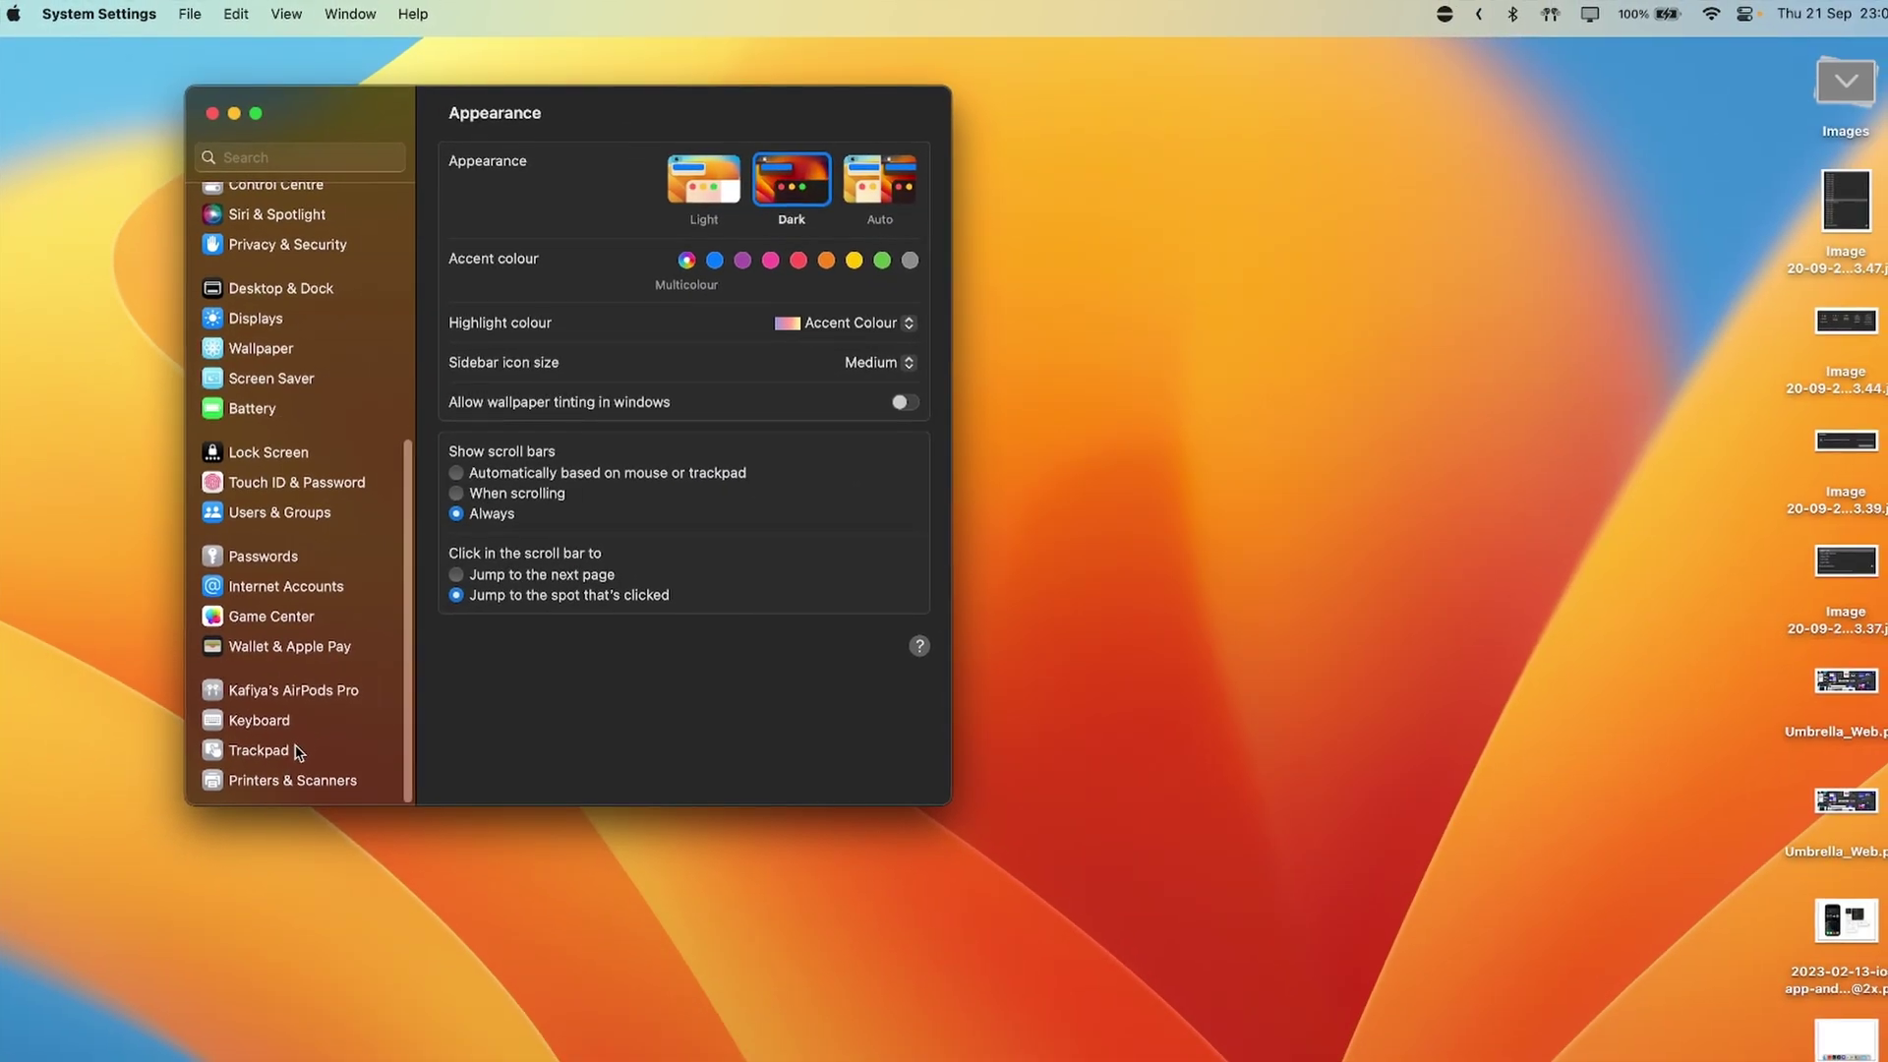
left_click(260, 751)
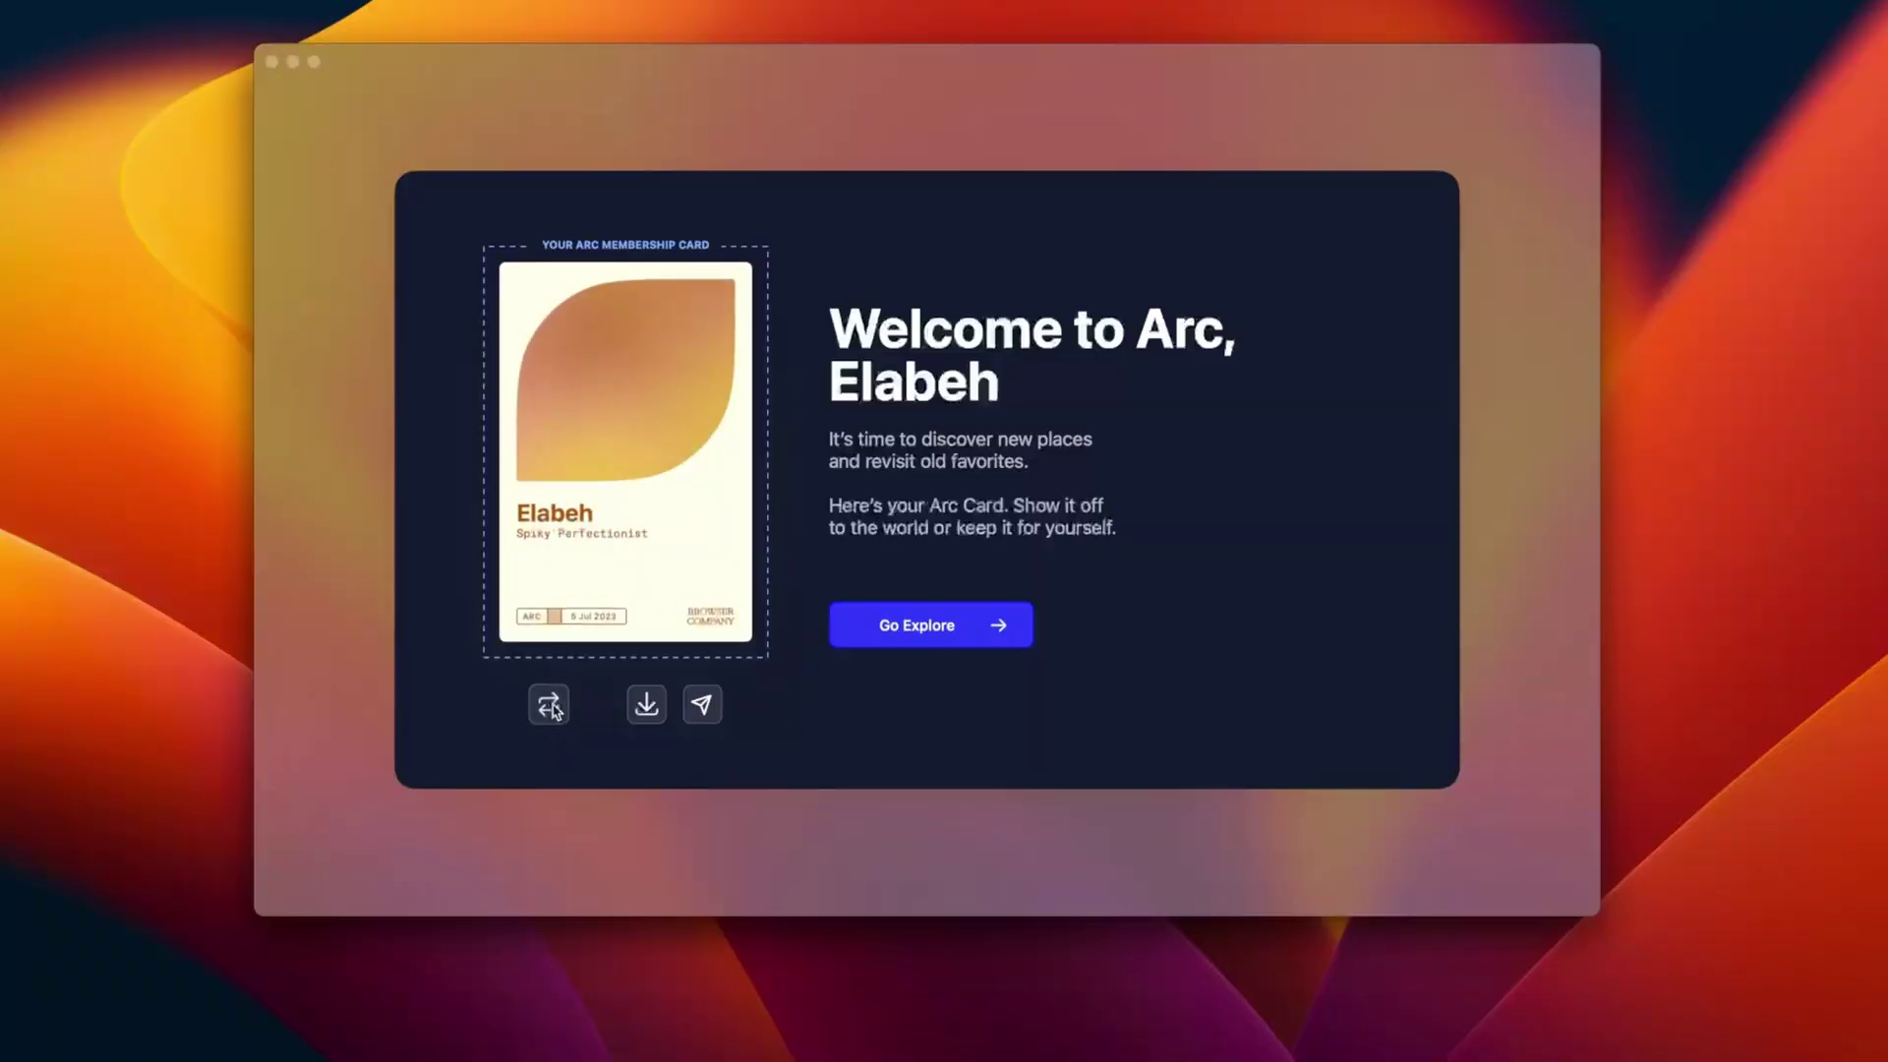
Shuffle the membership card's colours and title, then go to the Office Room Setup tab
left_click(549, 705)
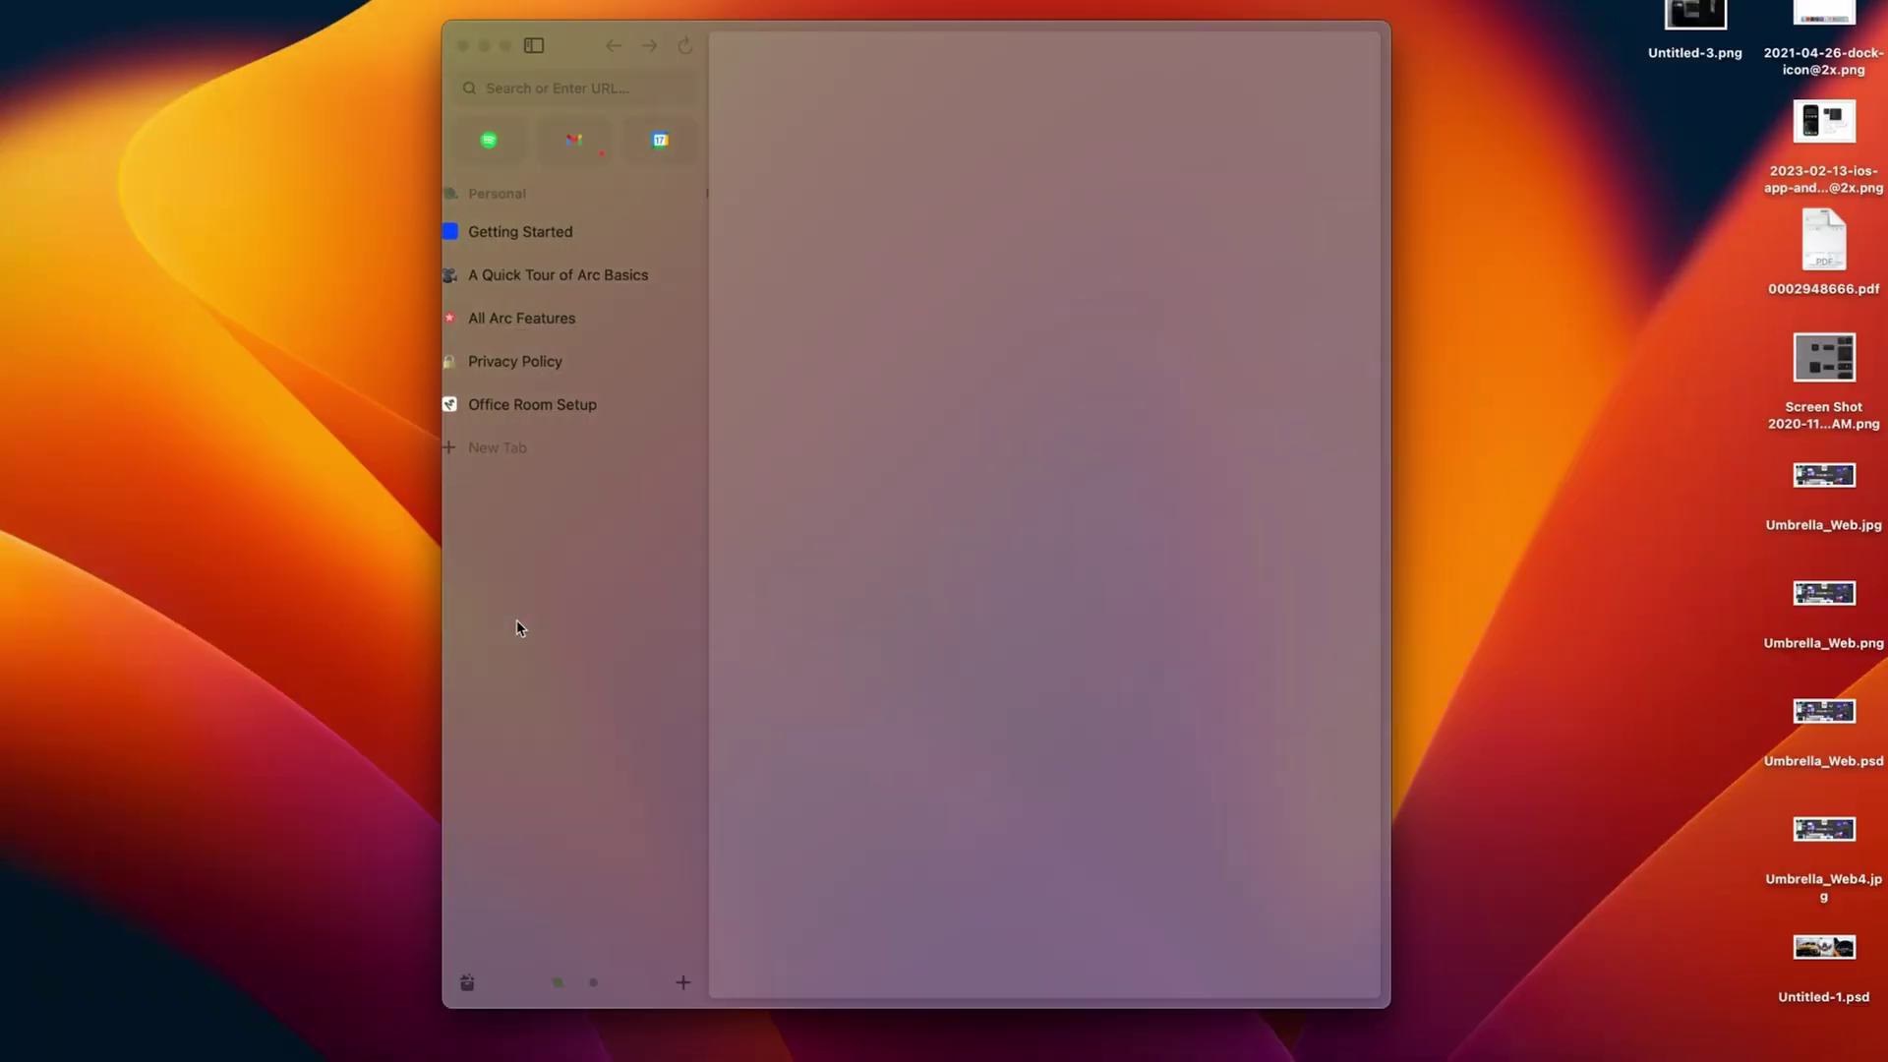
scroll(515, 619, "right", 3)
scroll(617, 561, "left", 3)
scroll(617, 560, "right", 3)
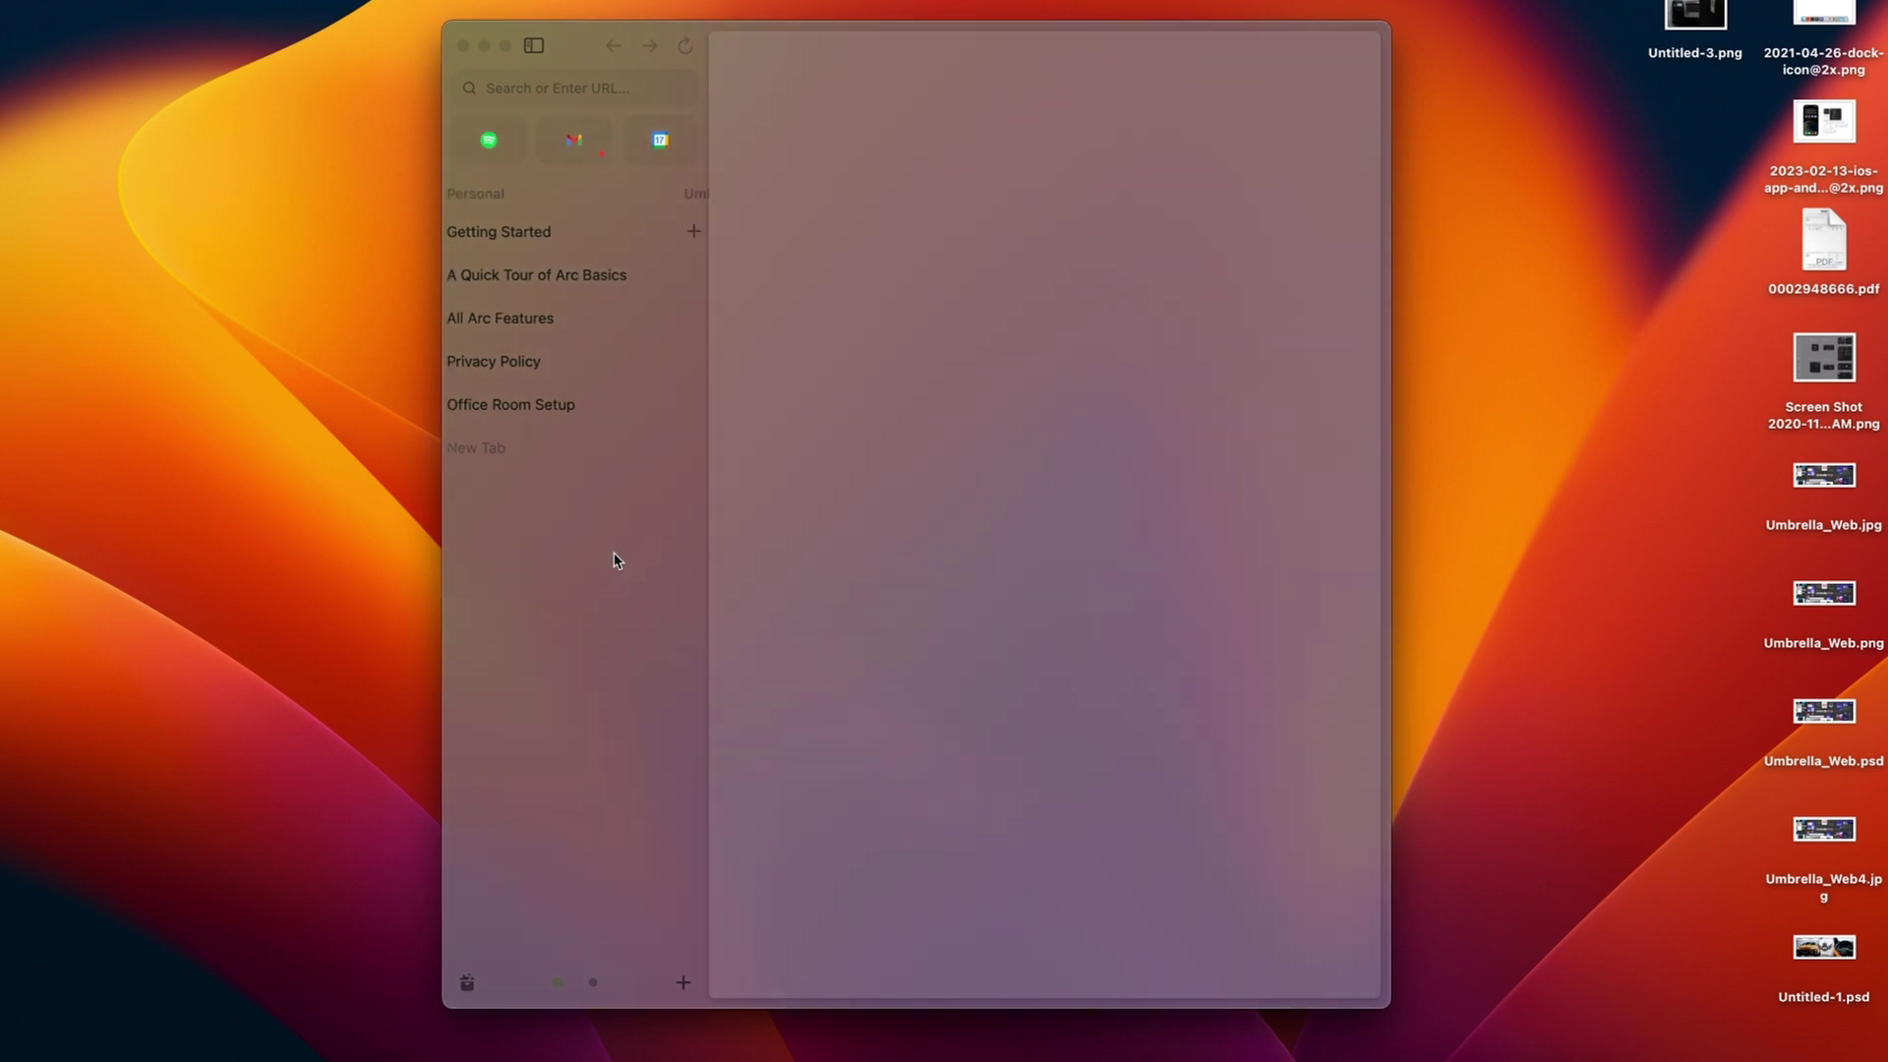
scroll(616, 561, "left", 2)
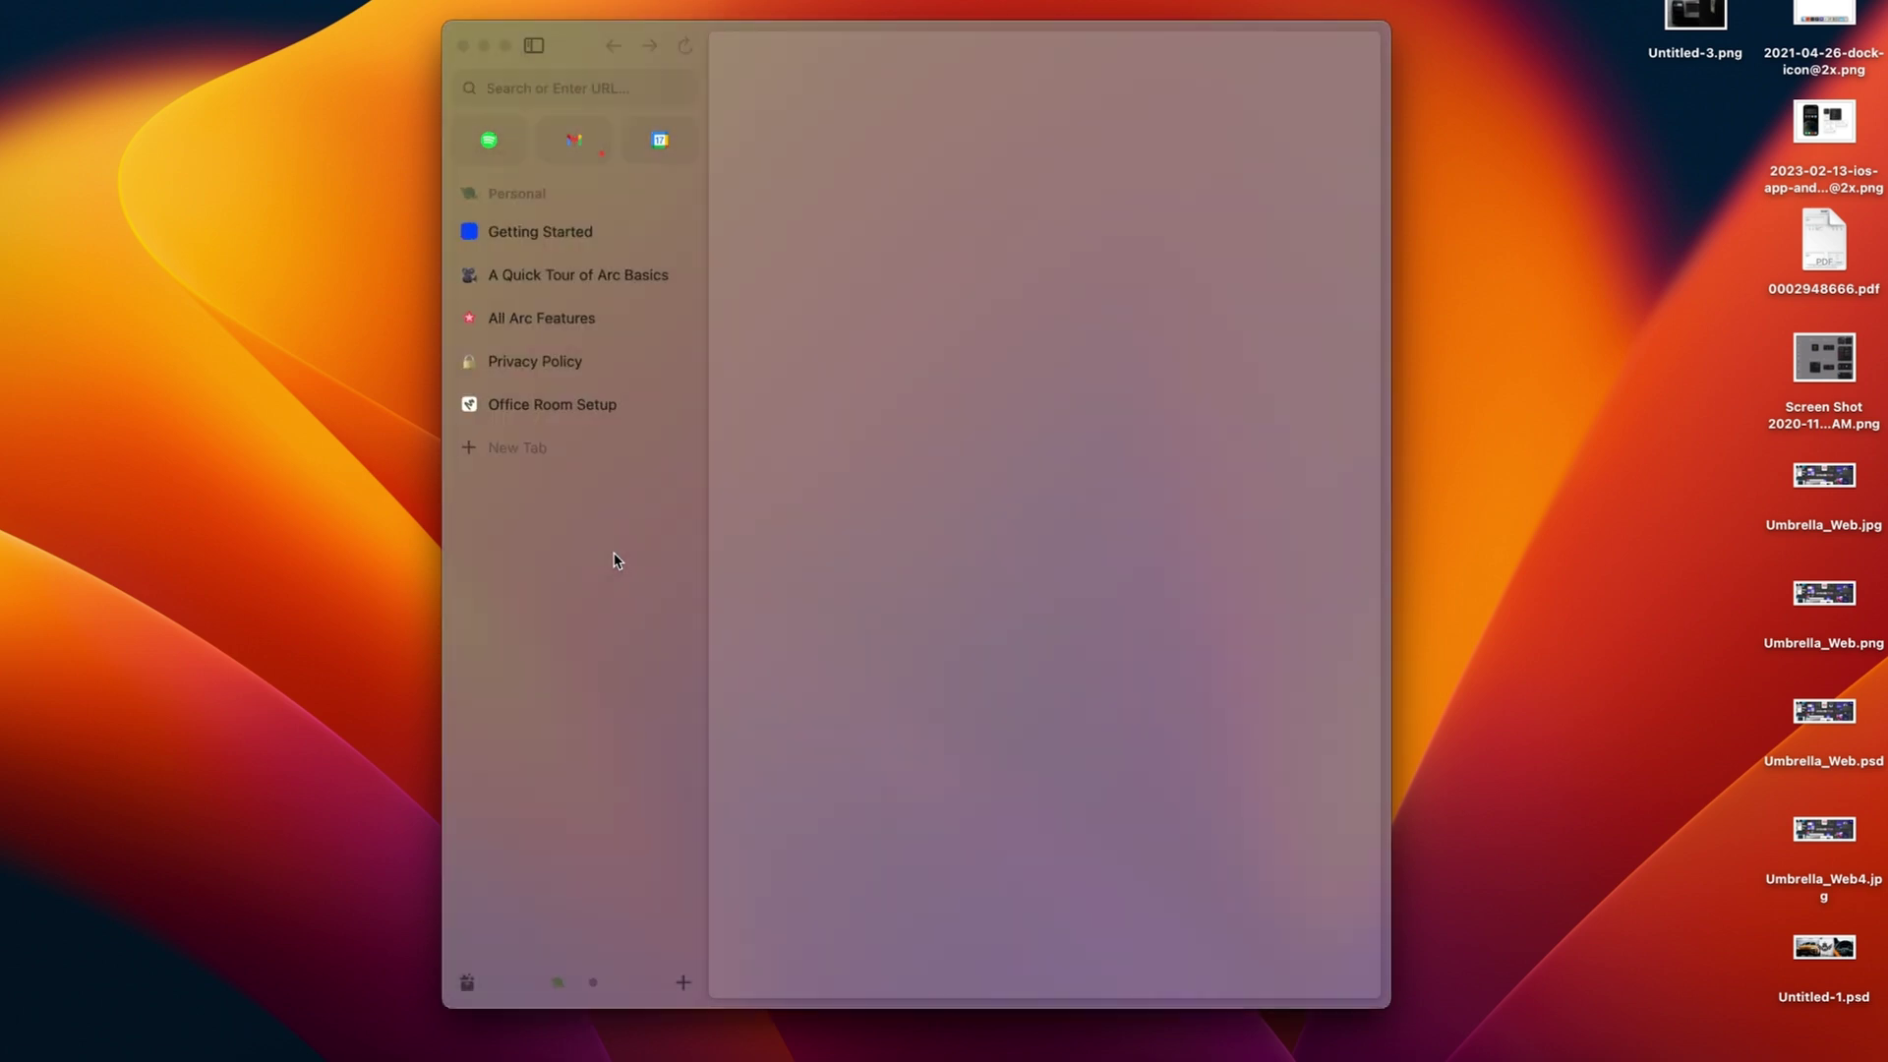
left_click(606, 415)
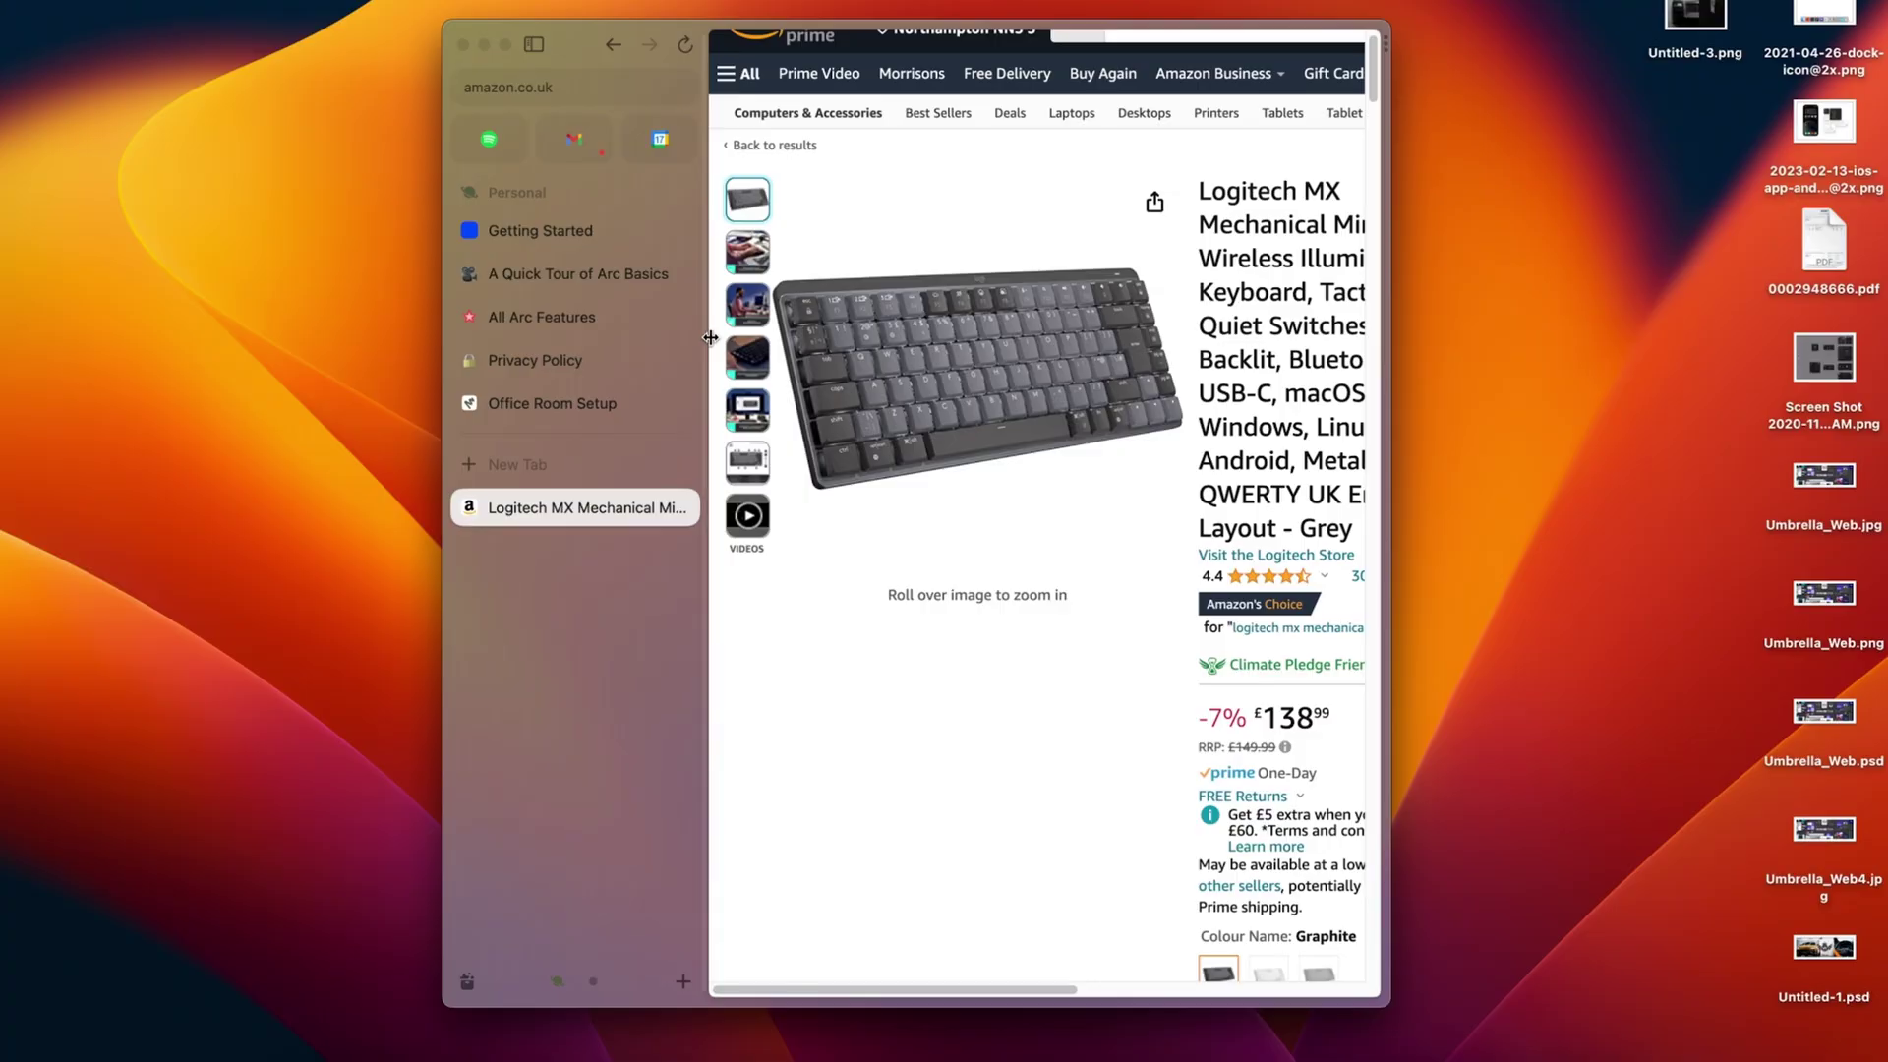
Capture the Logitech keyboard product image and add it to the Office Room Setup easel
left_click(680, 88)
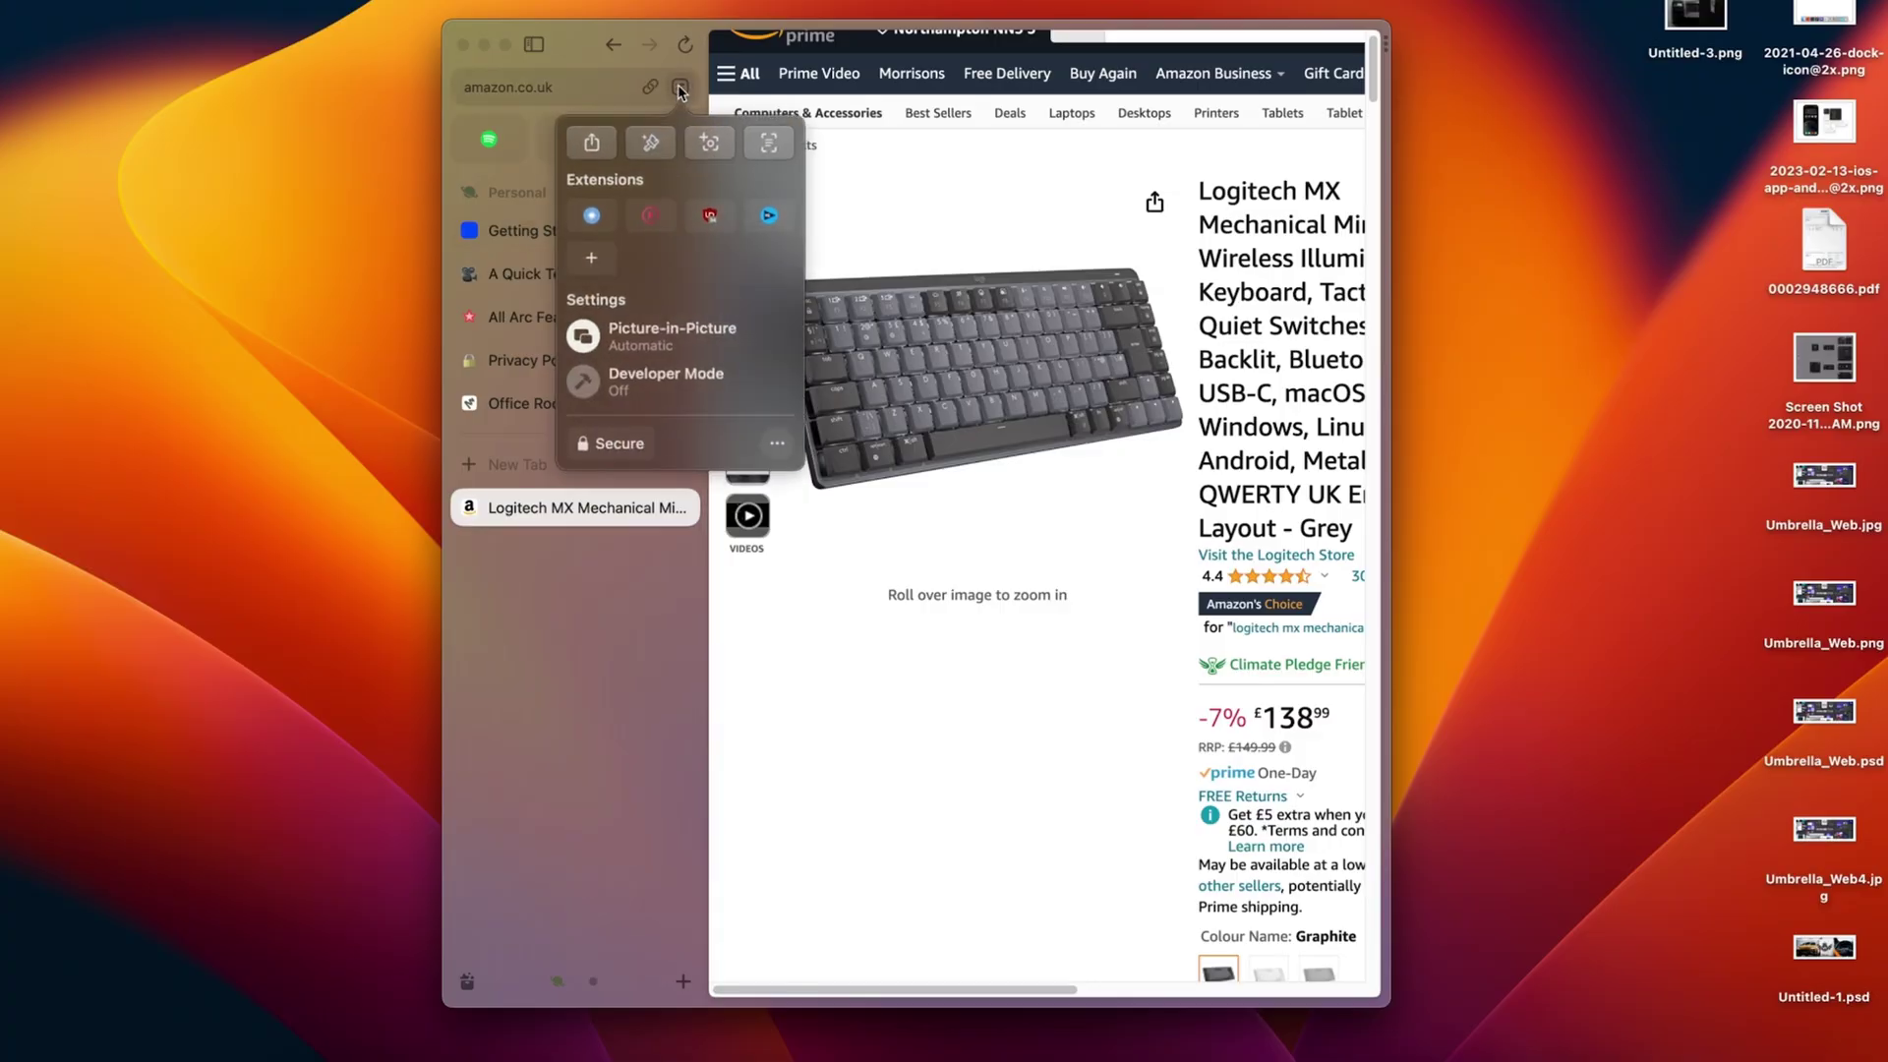
left_click(701, 134)
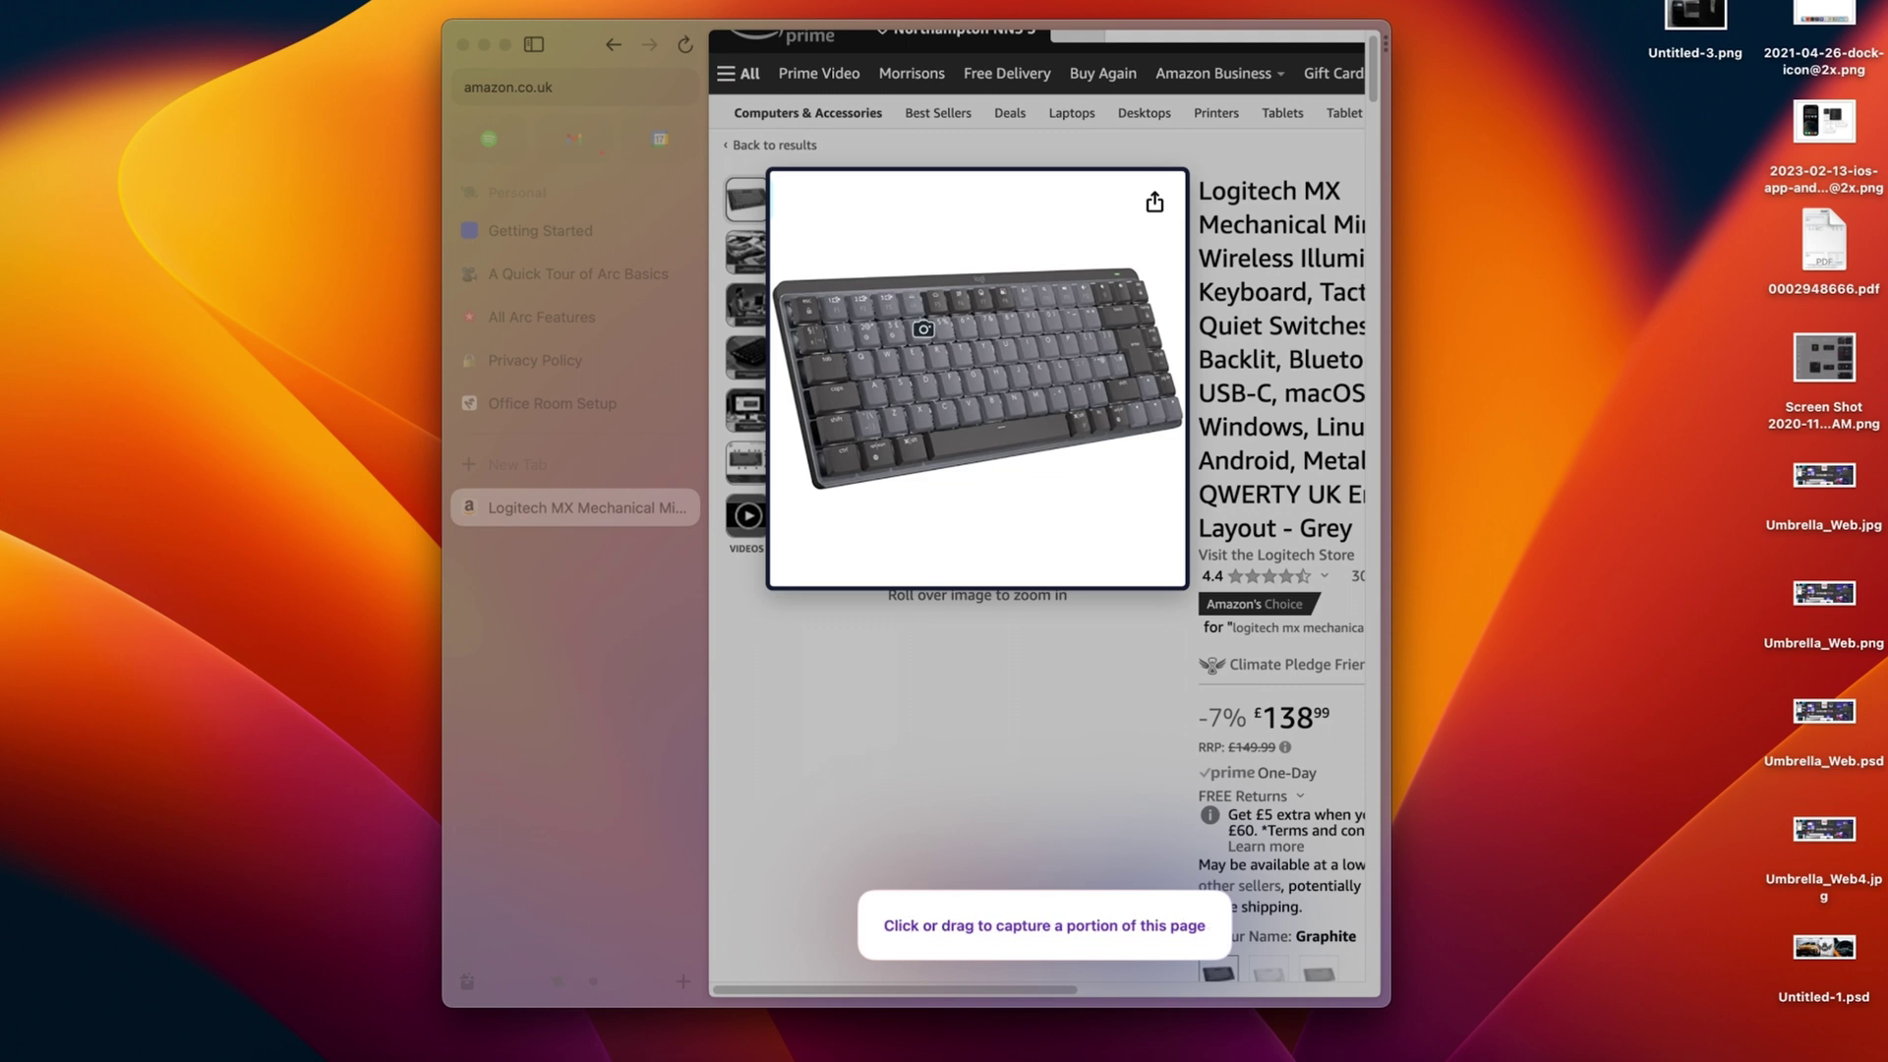
left_click(923, 329)
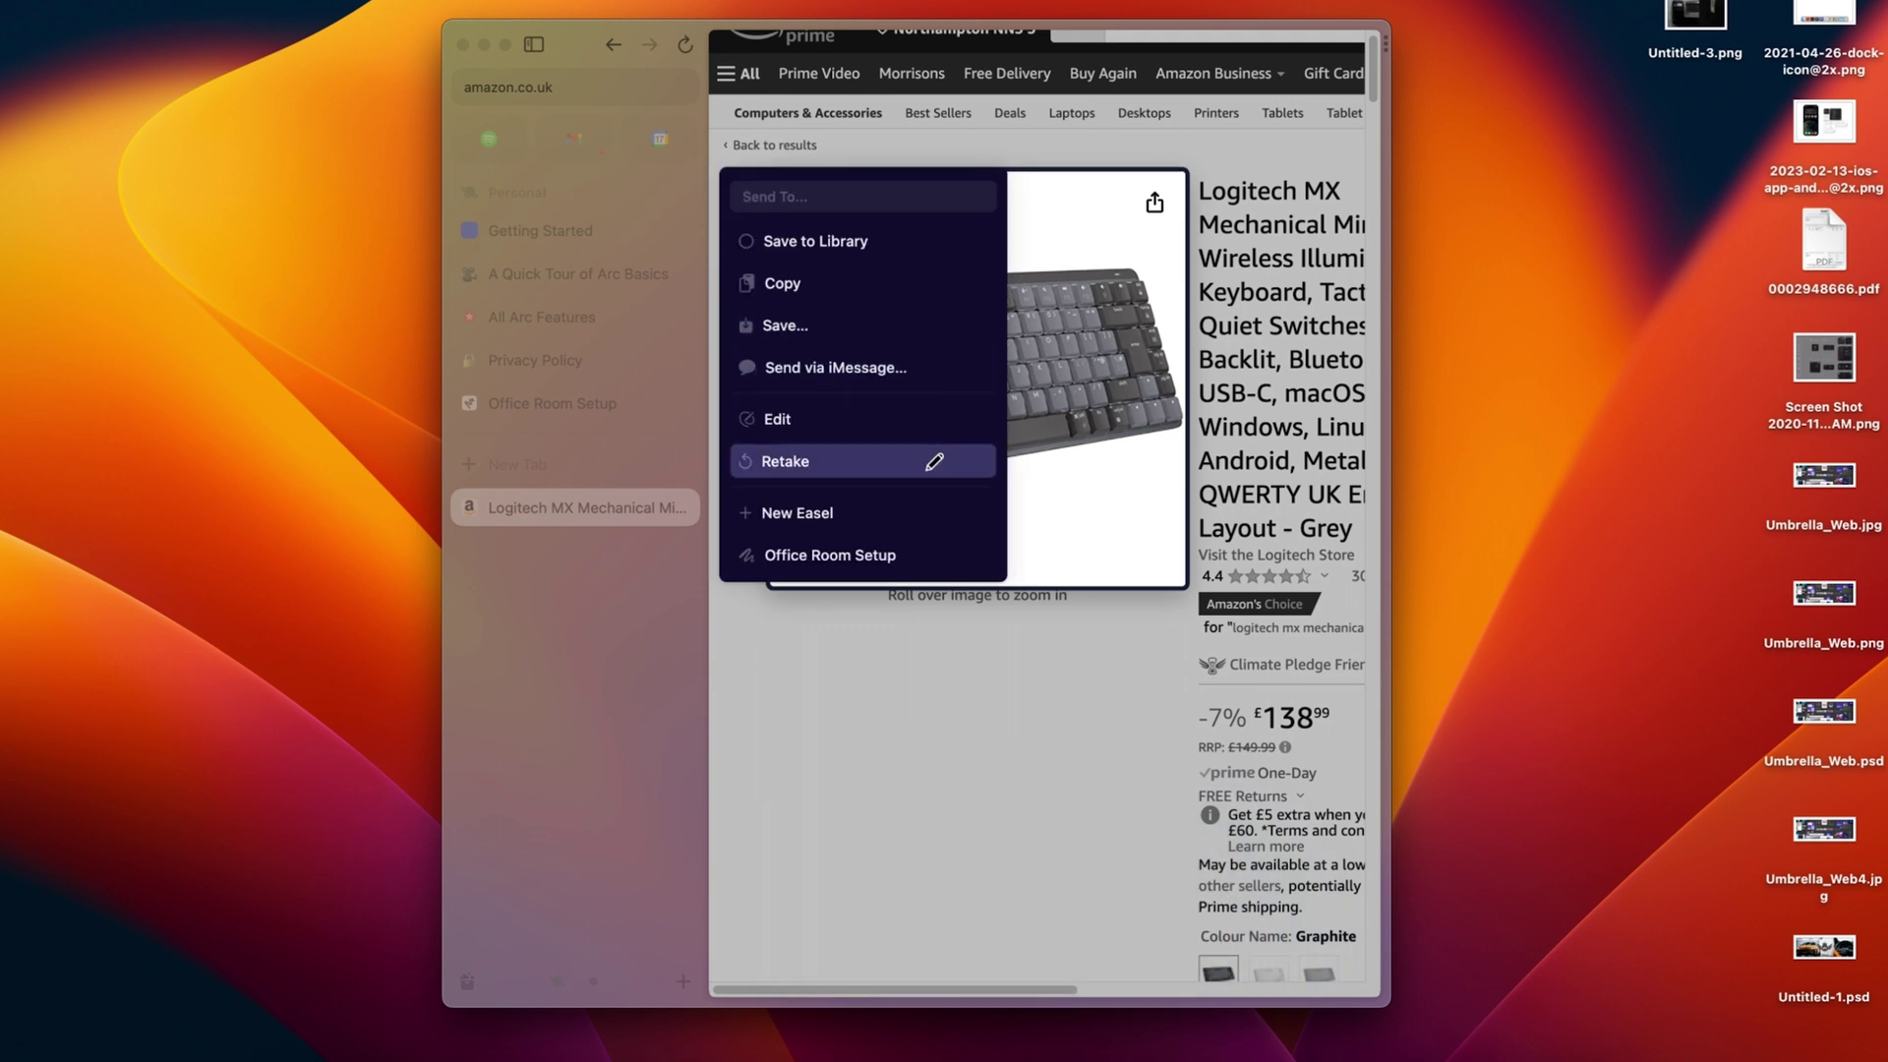
left_click(907, 550)
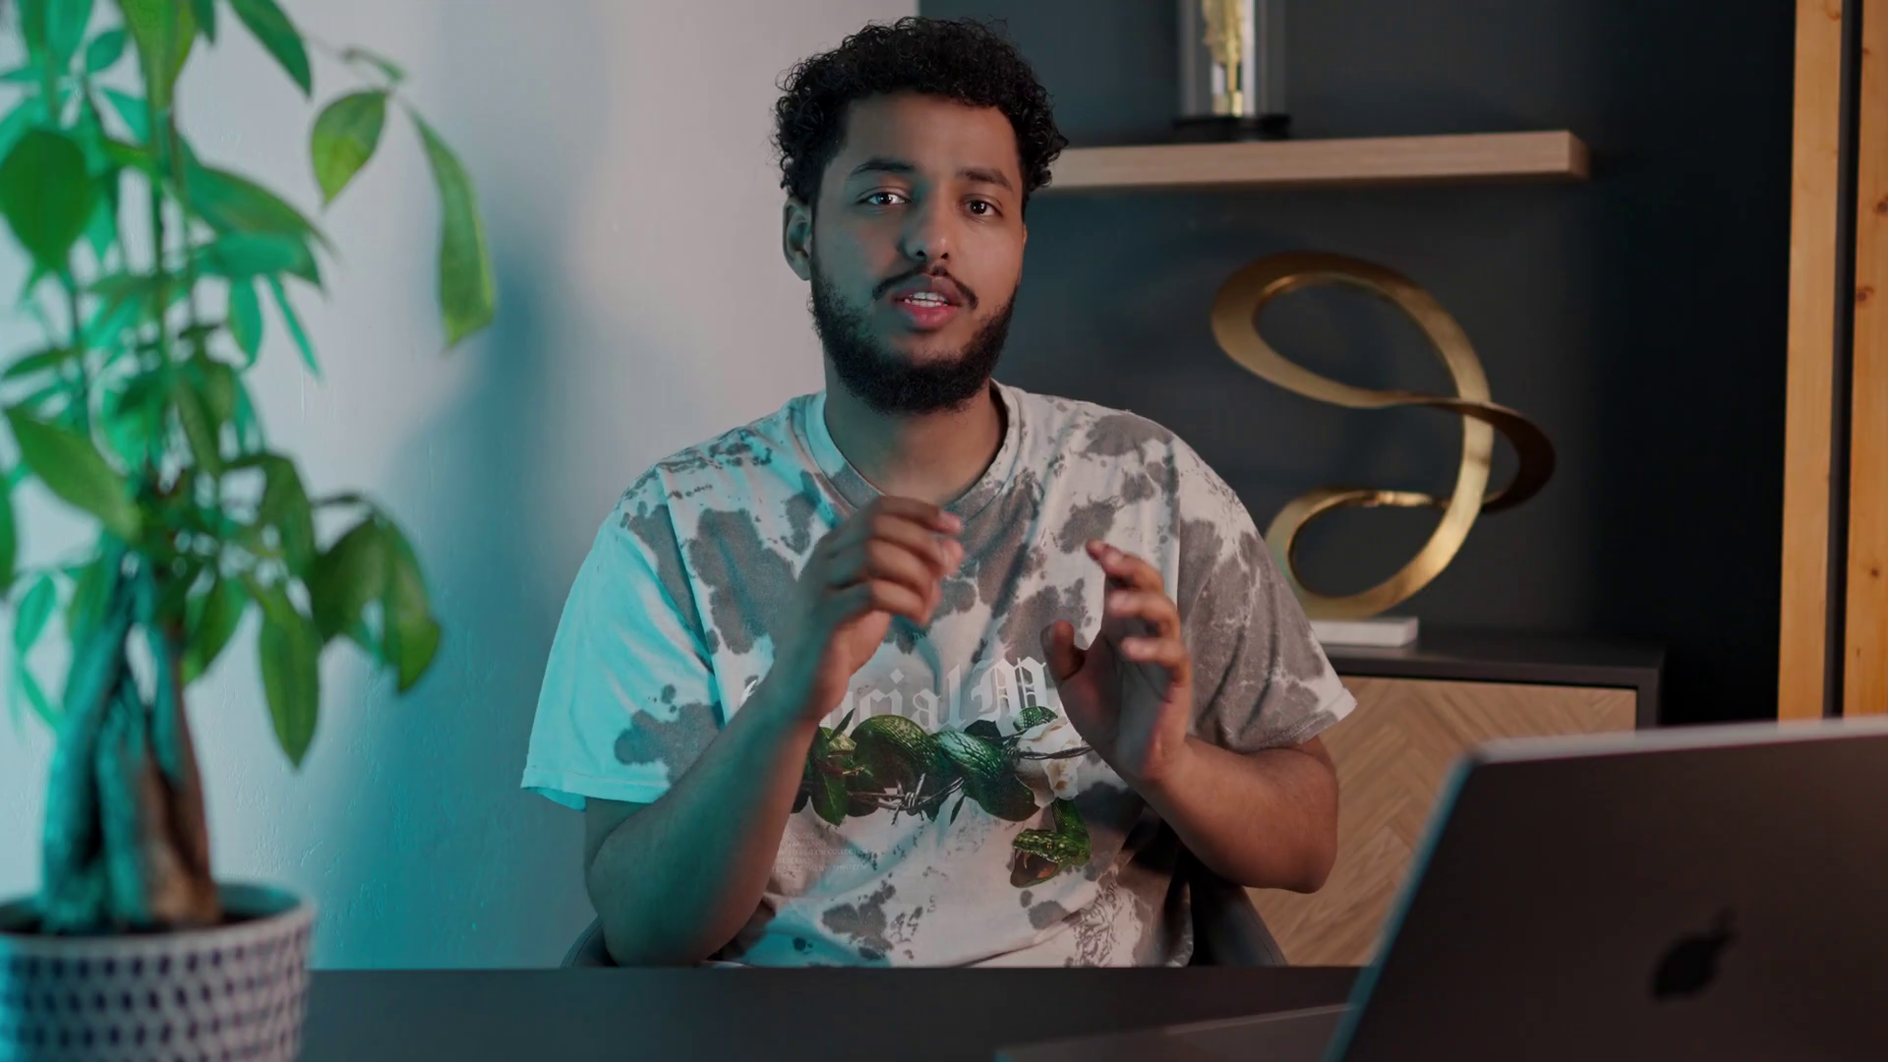
Move the keyboard capture to the easel's lower left and open its Amazon page link
left_click_drag(931, 511, 756, 697)
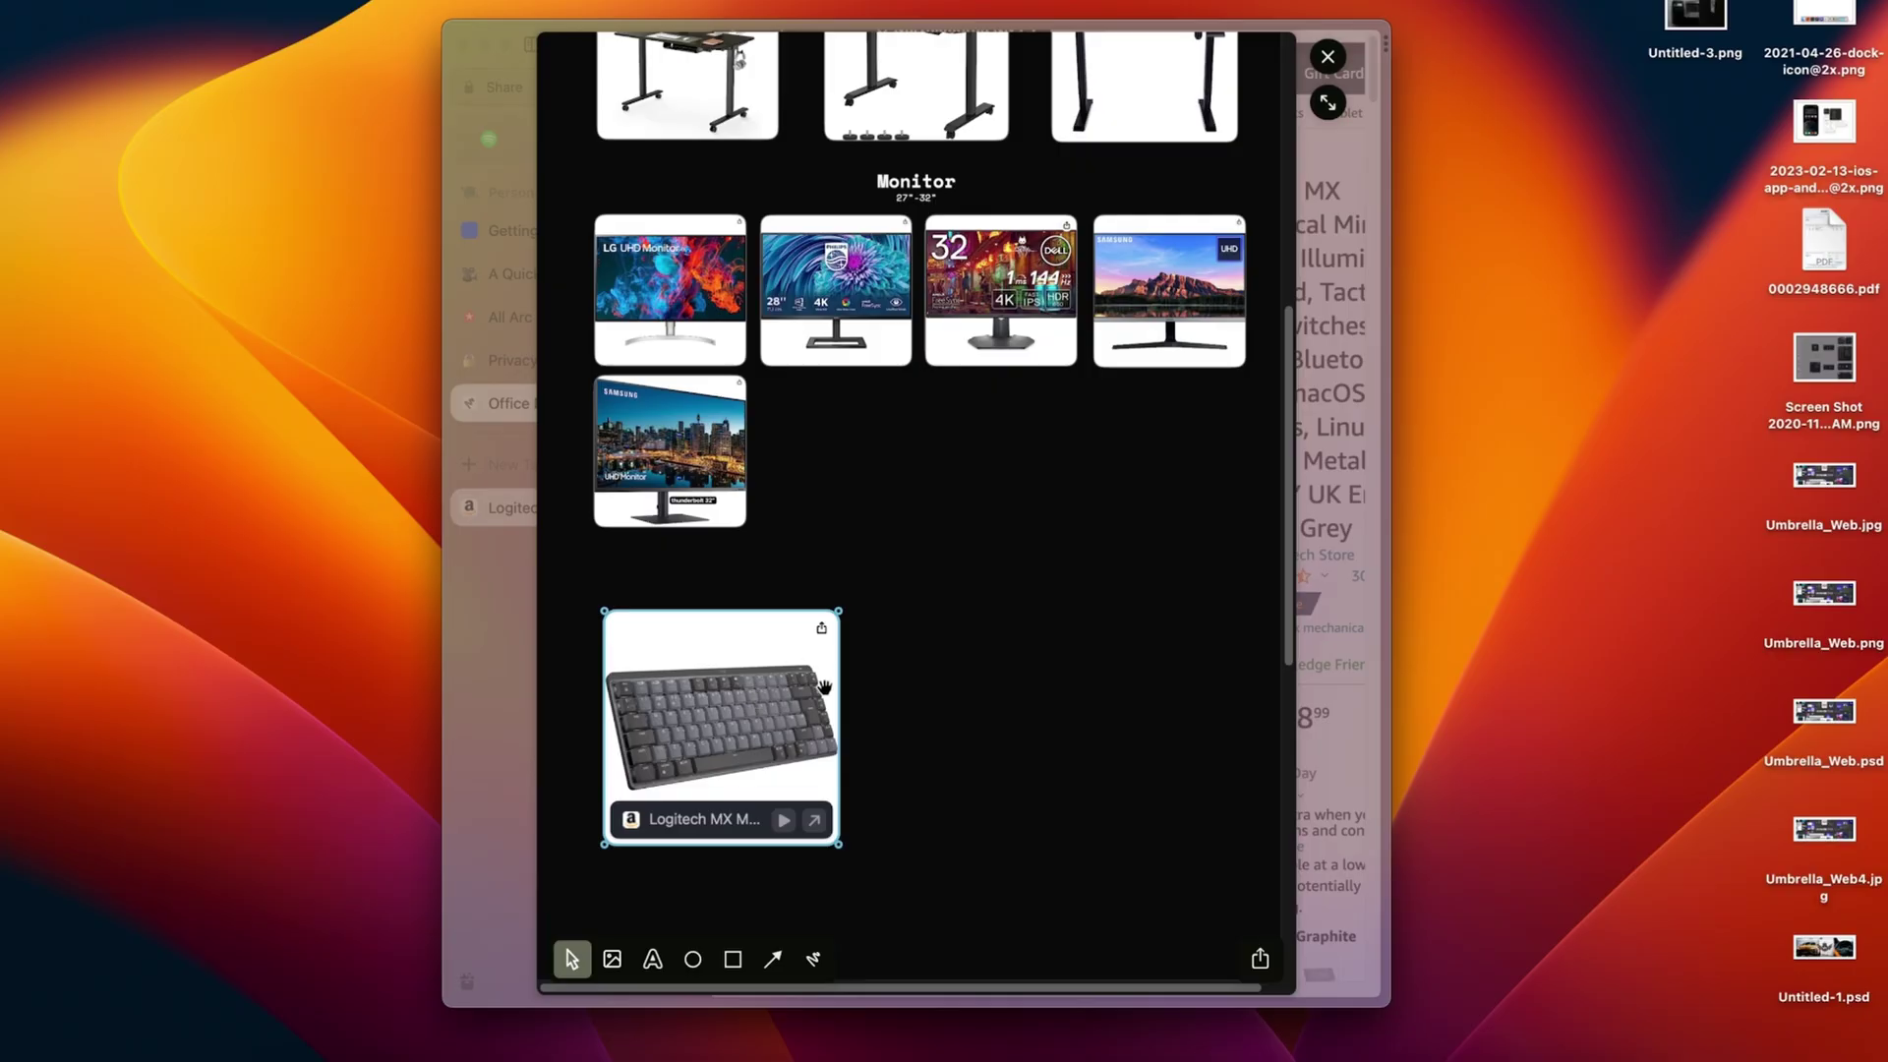
left_click(813, 822)
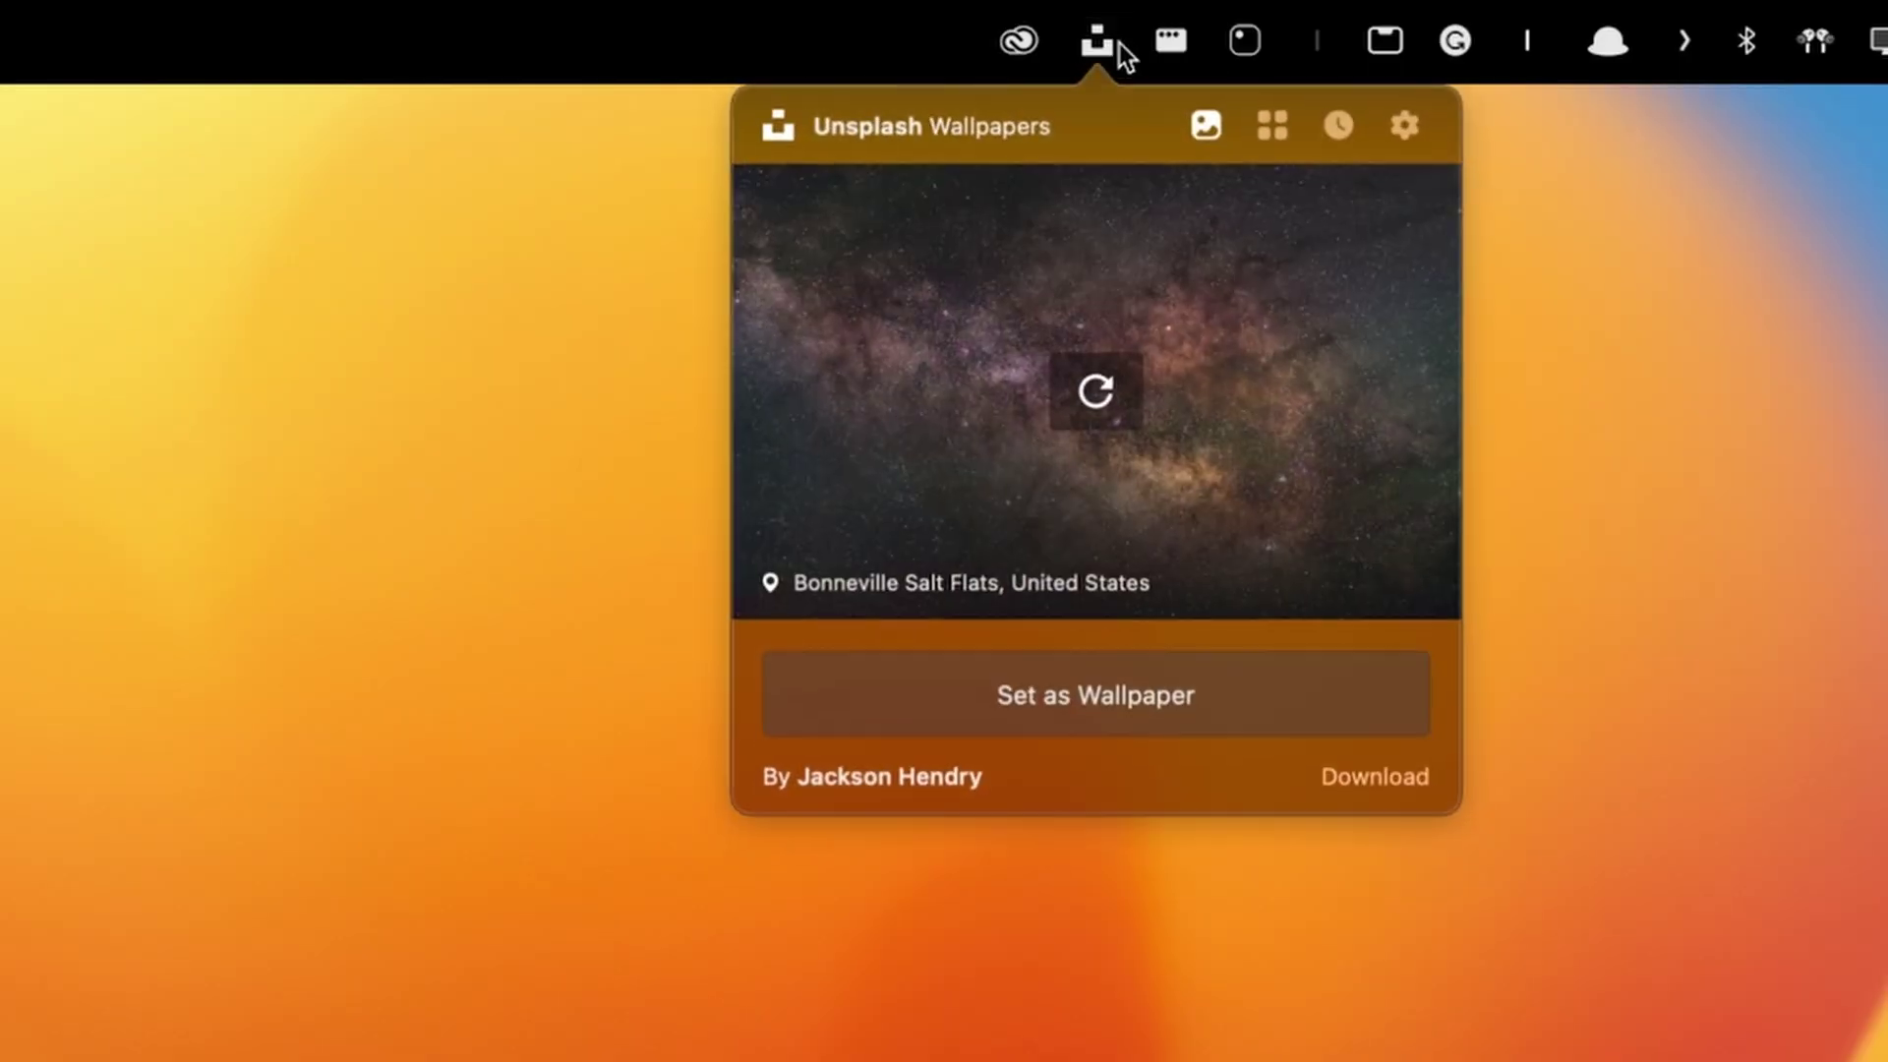
Set the starry sky photo as wallpaper, then load three different wallpaper photos
left_click(1225, 704)
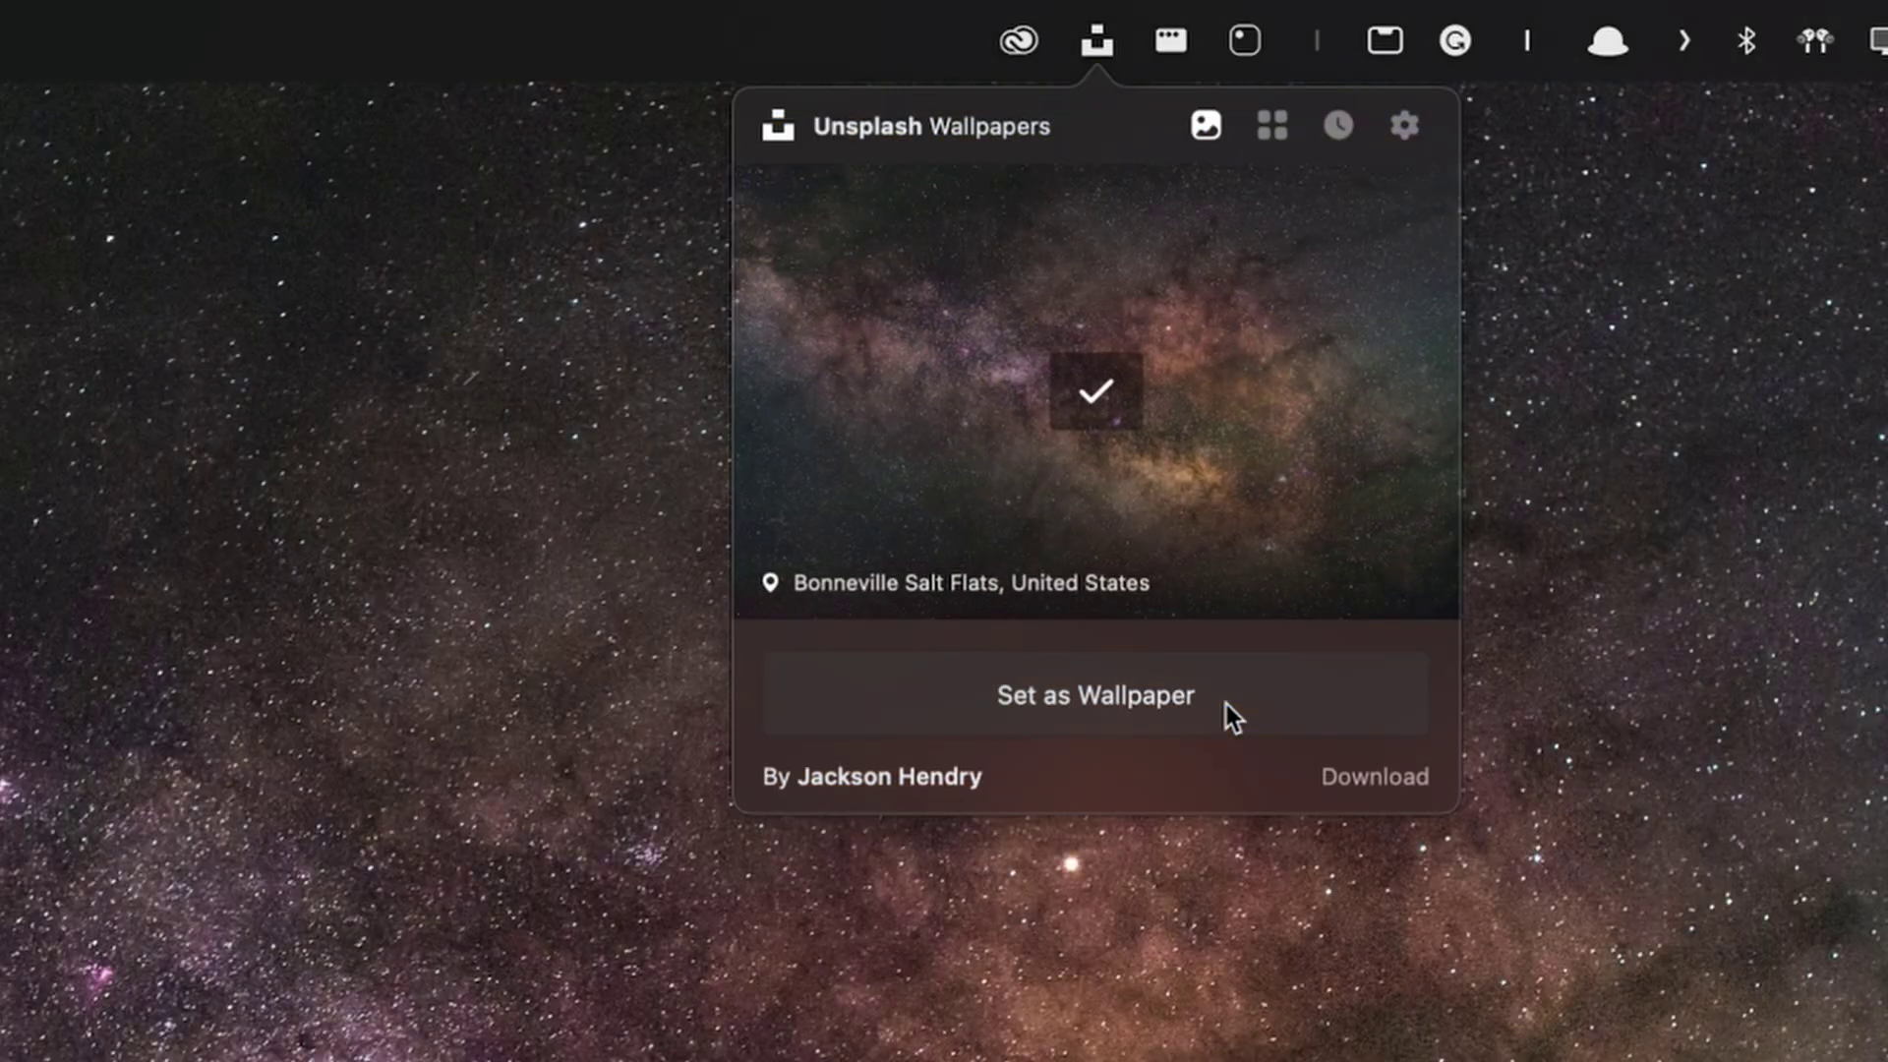
left_click(1101, 413)
left_click(1102, 413)
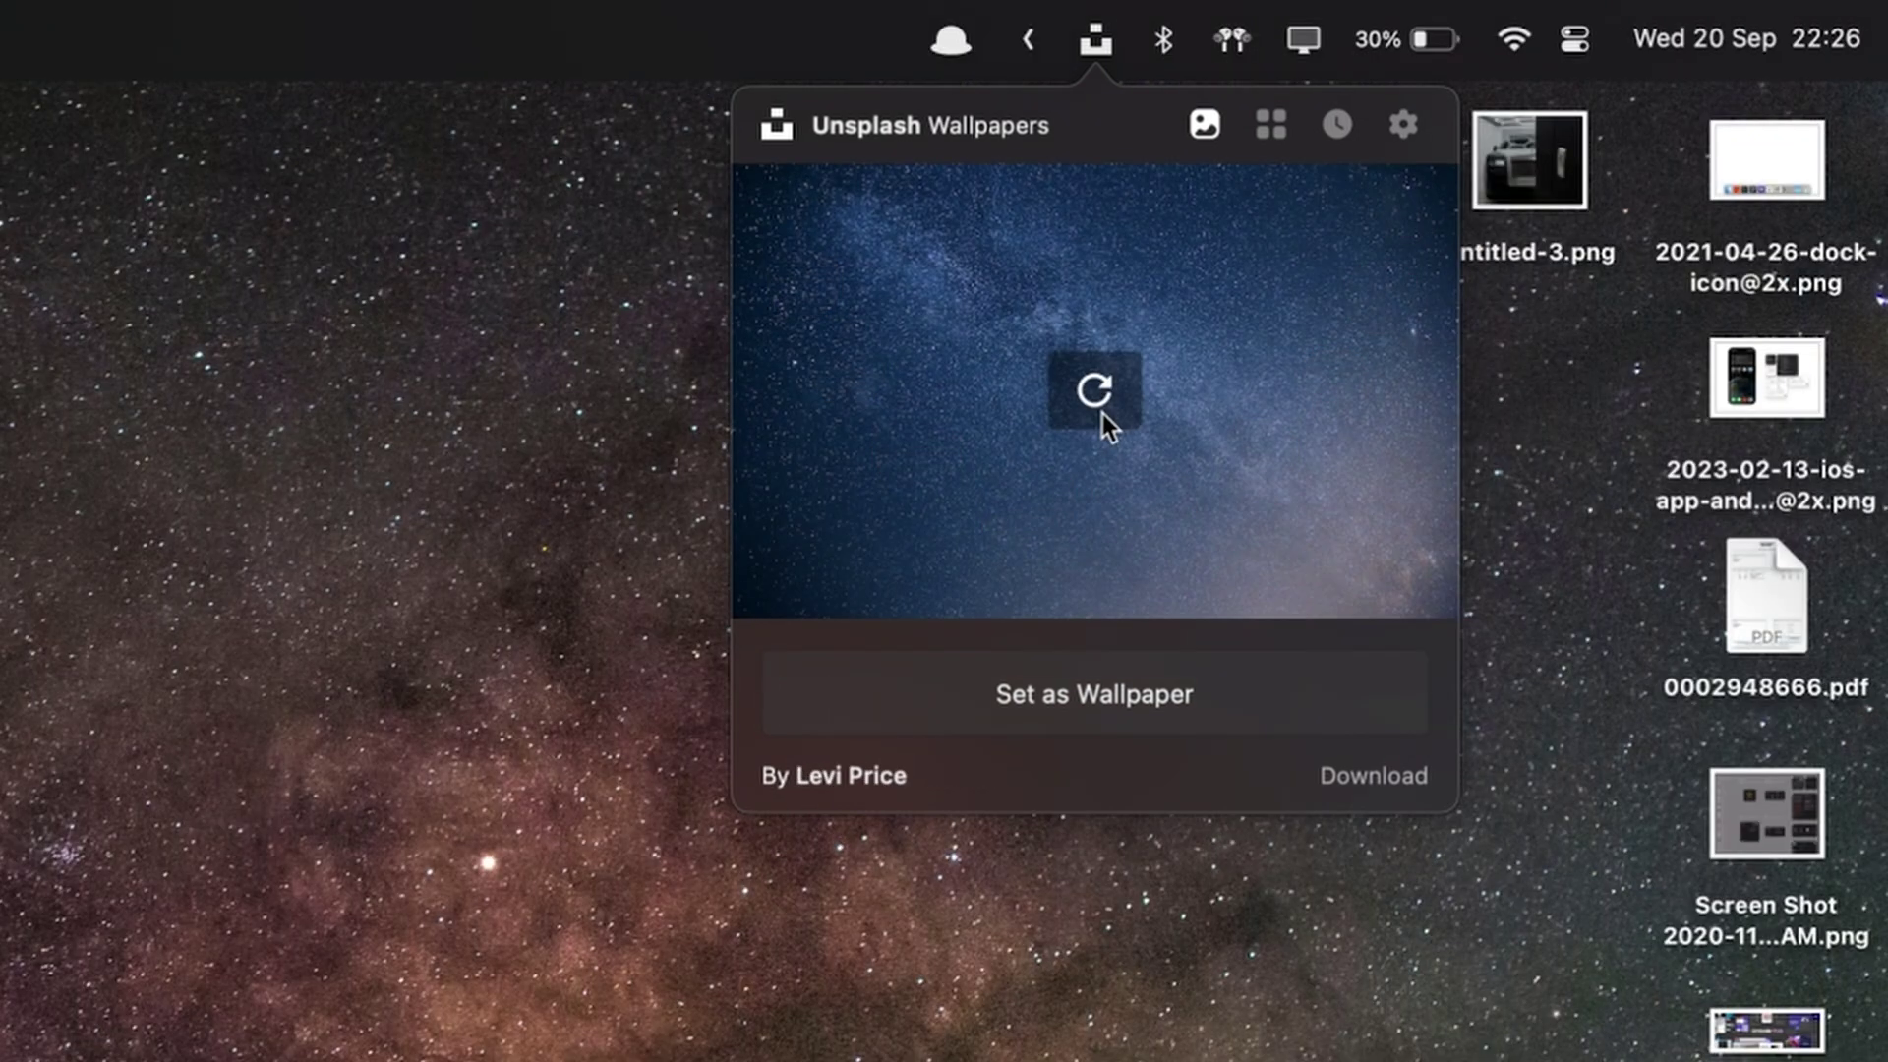
left_click(1101, 413)
Include the Animals and Black & White themes and start creating a custom theme
left_click(1274, 126)
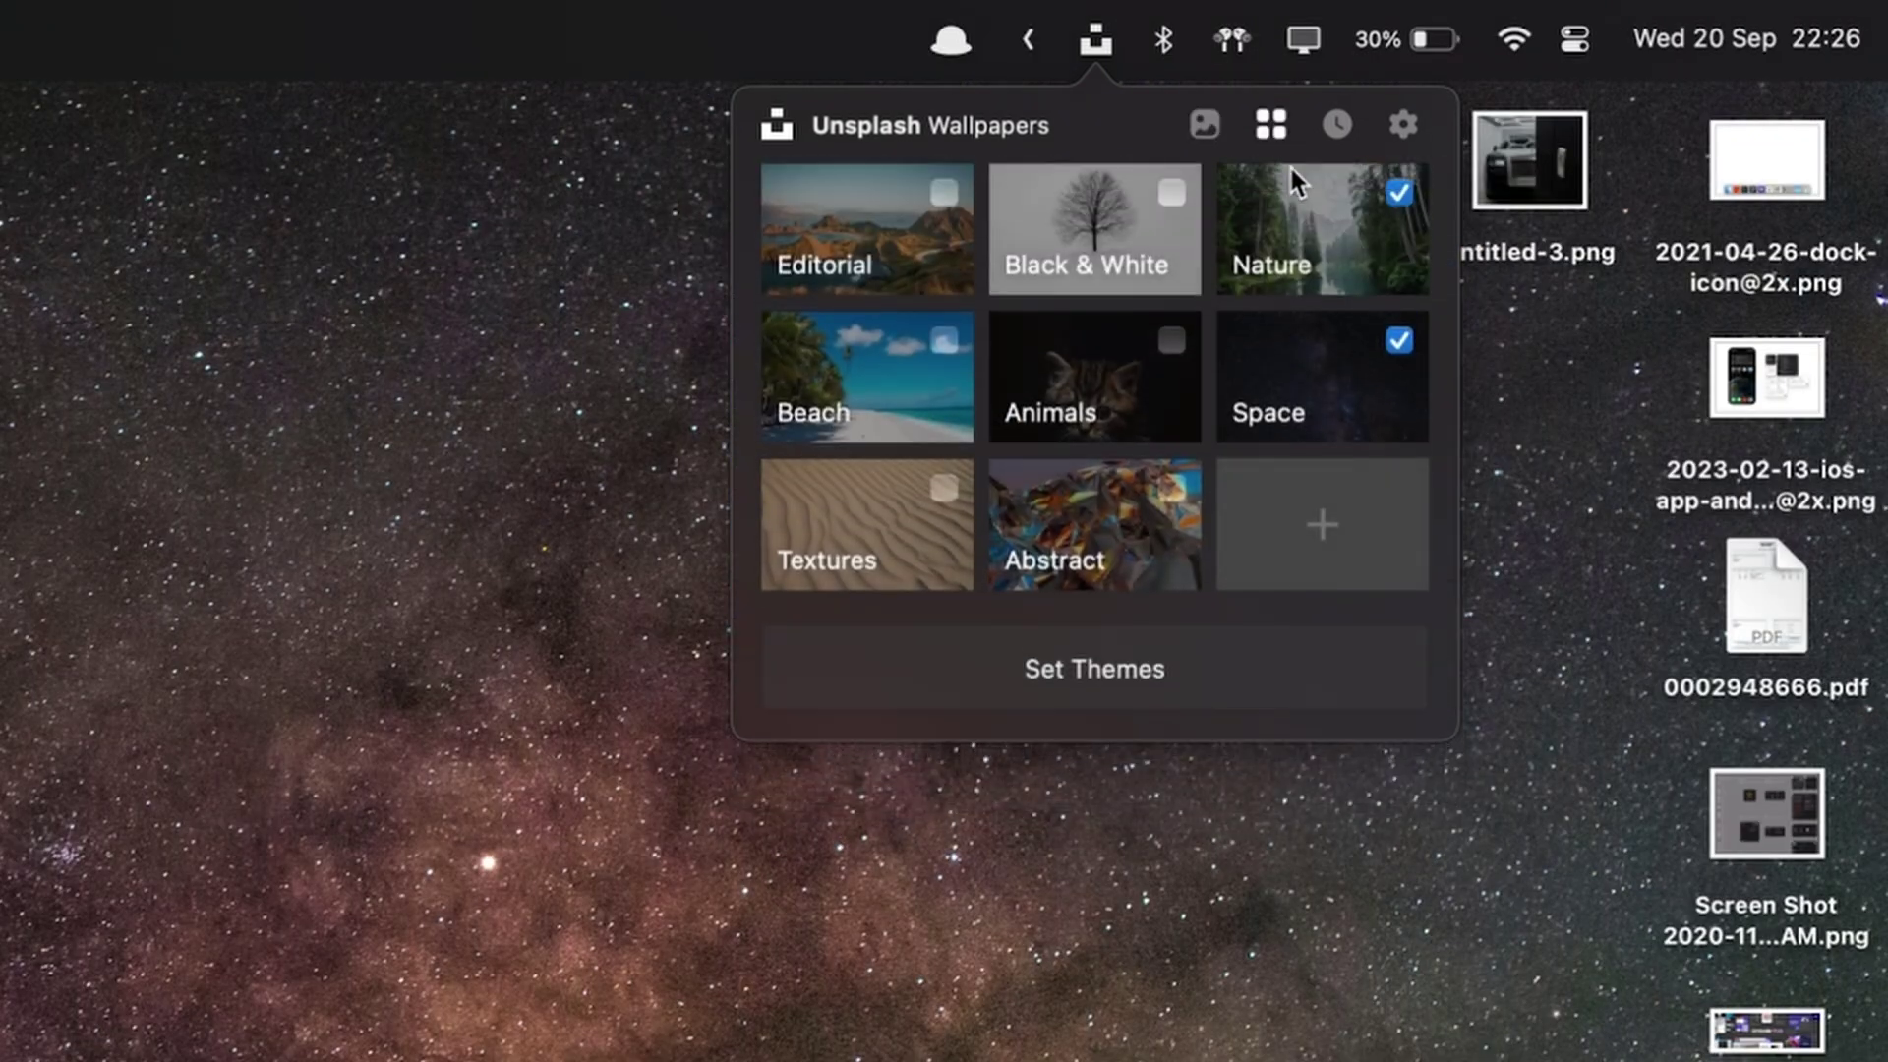
left_click(1170, 341)
left_click(1168, 195)
left_click(1331, 529)
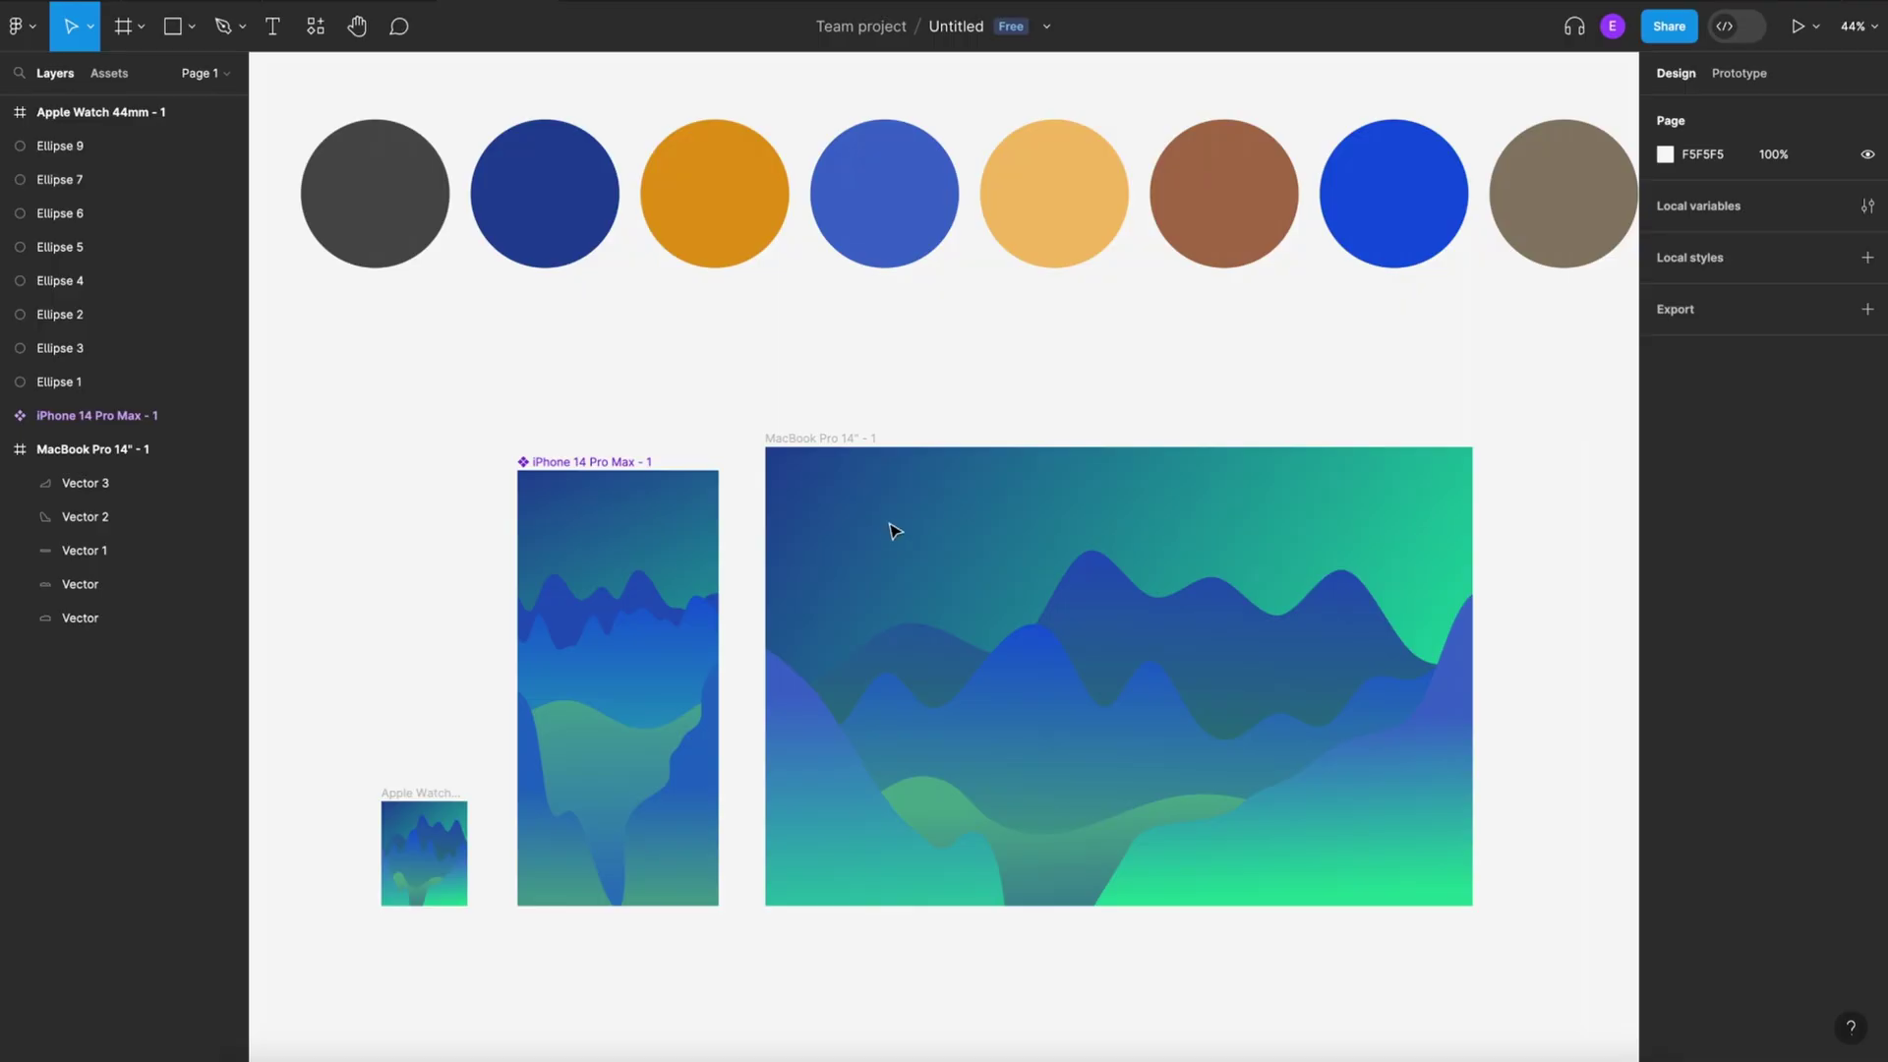
Refresh the wallpaper preview five times for new random suggestions
scroll(999, 457, "right", 5)
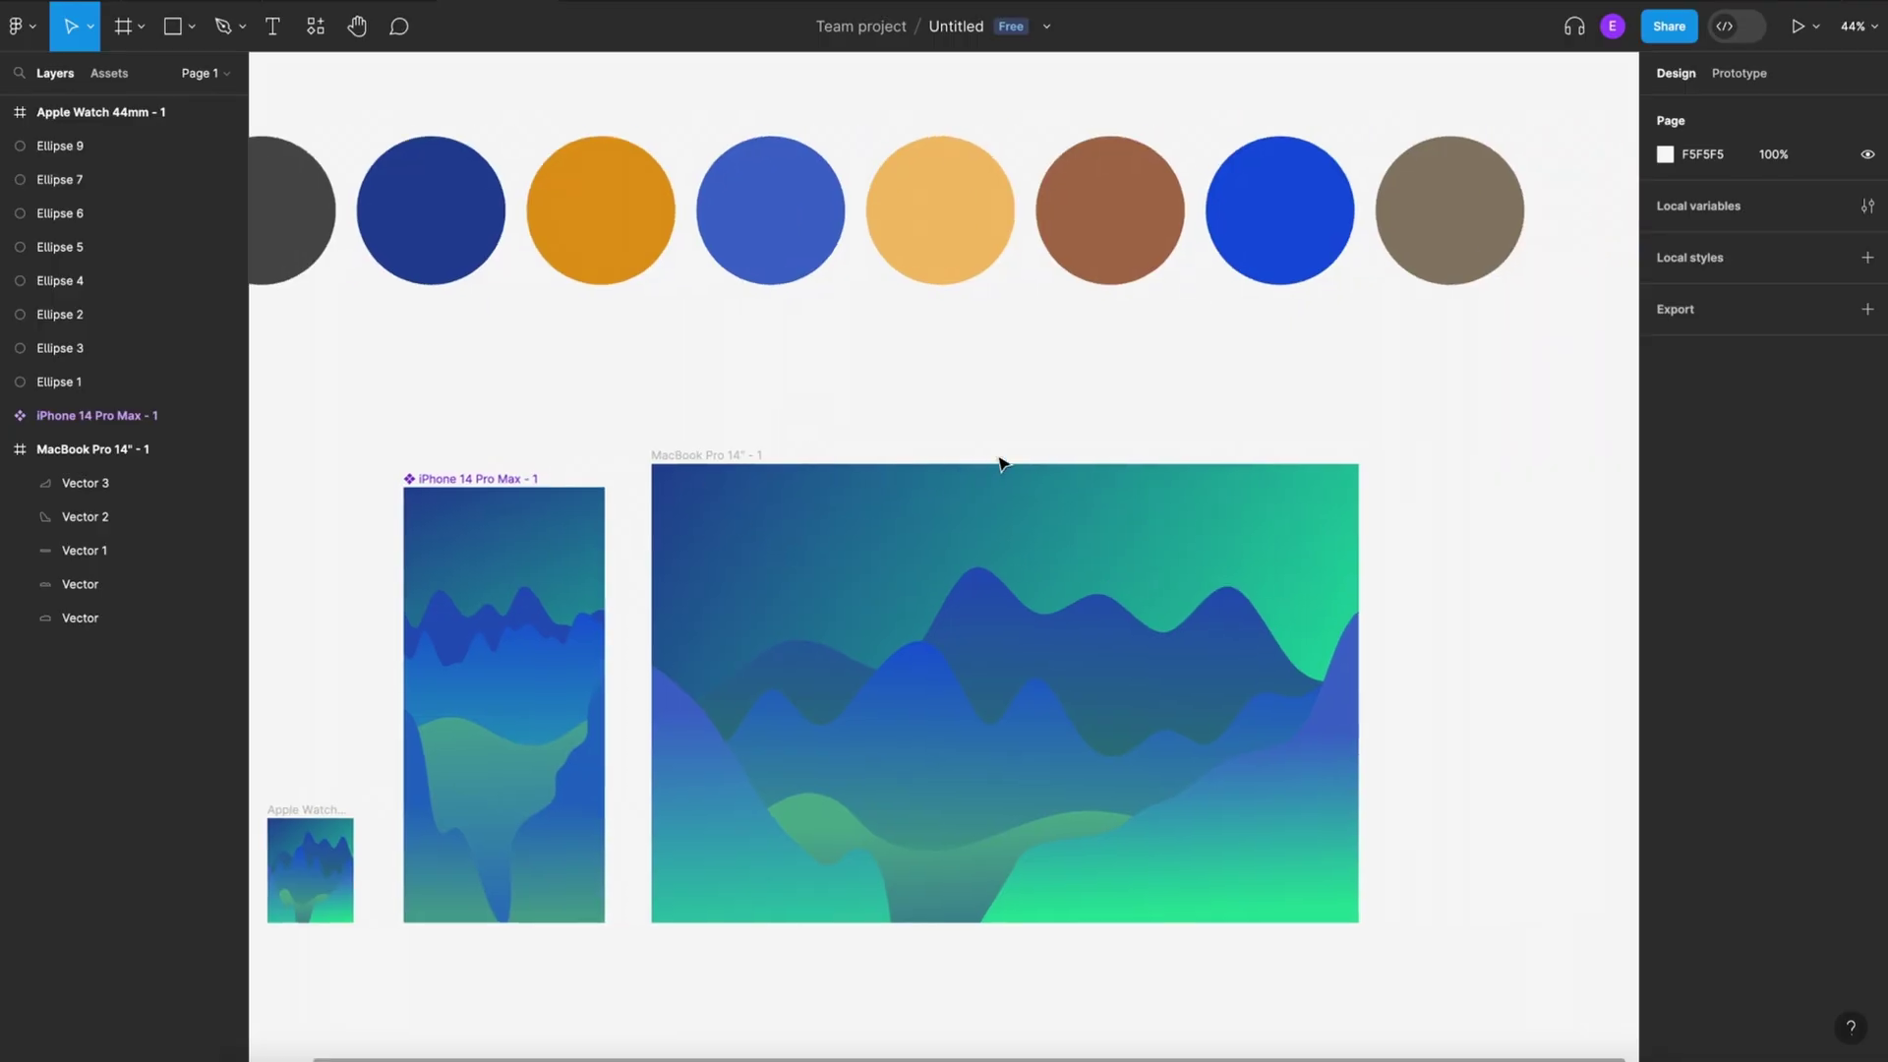
scroll(1000, 463, "down", 3)
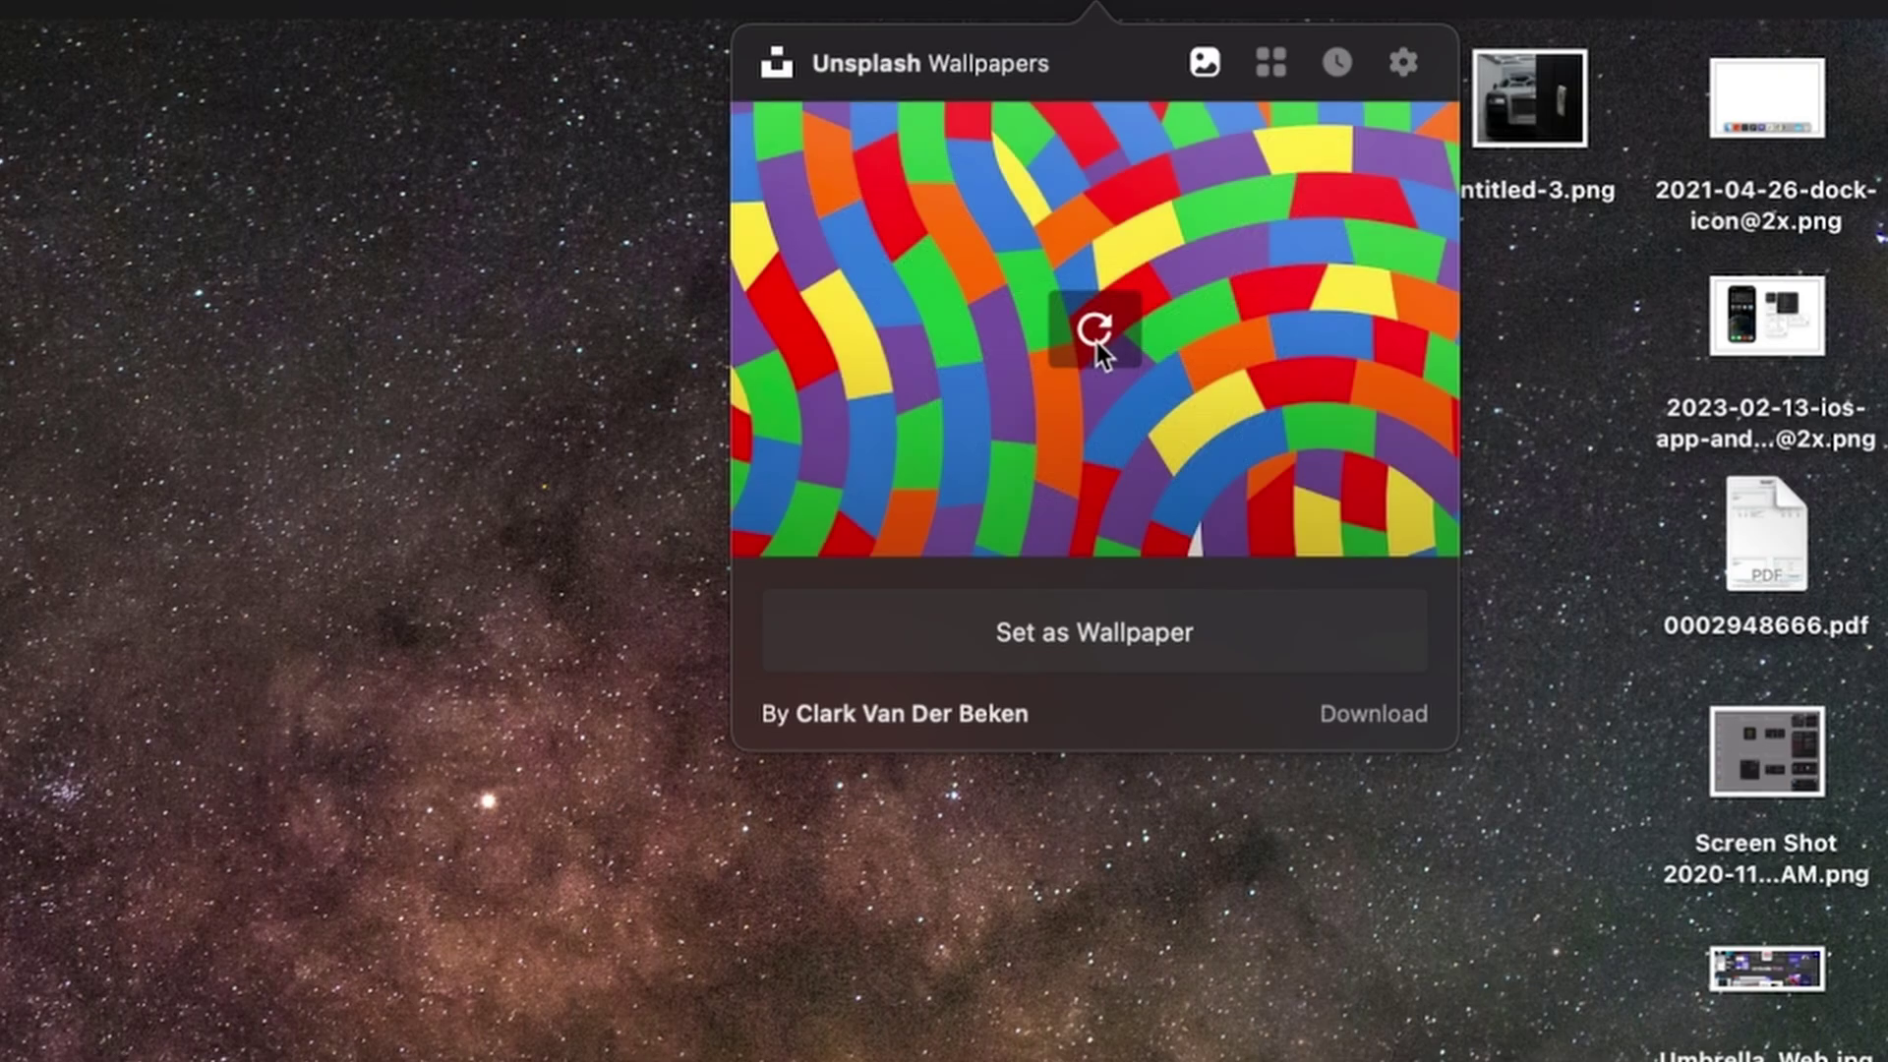
left_click(1095, 339)
left_click(1095, 340)
left_click(1096, 340)
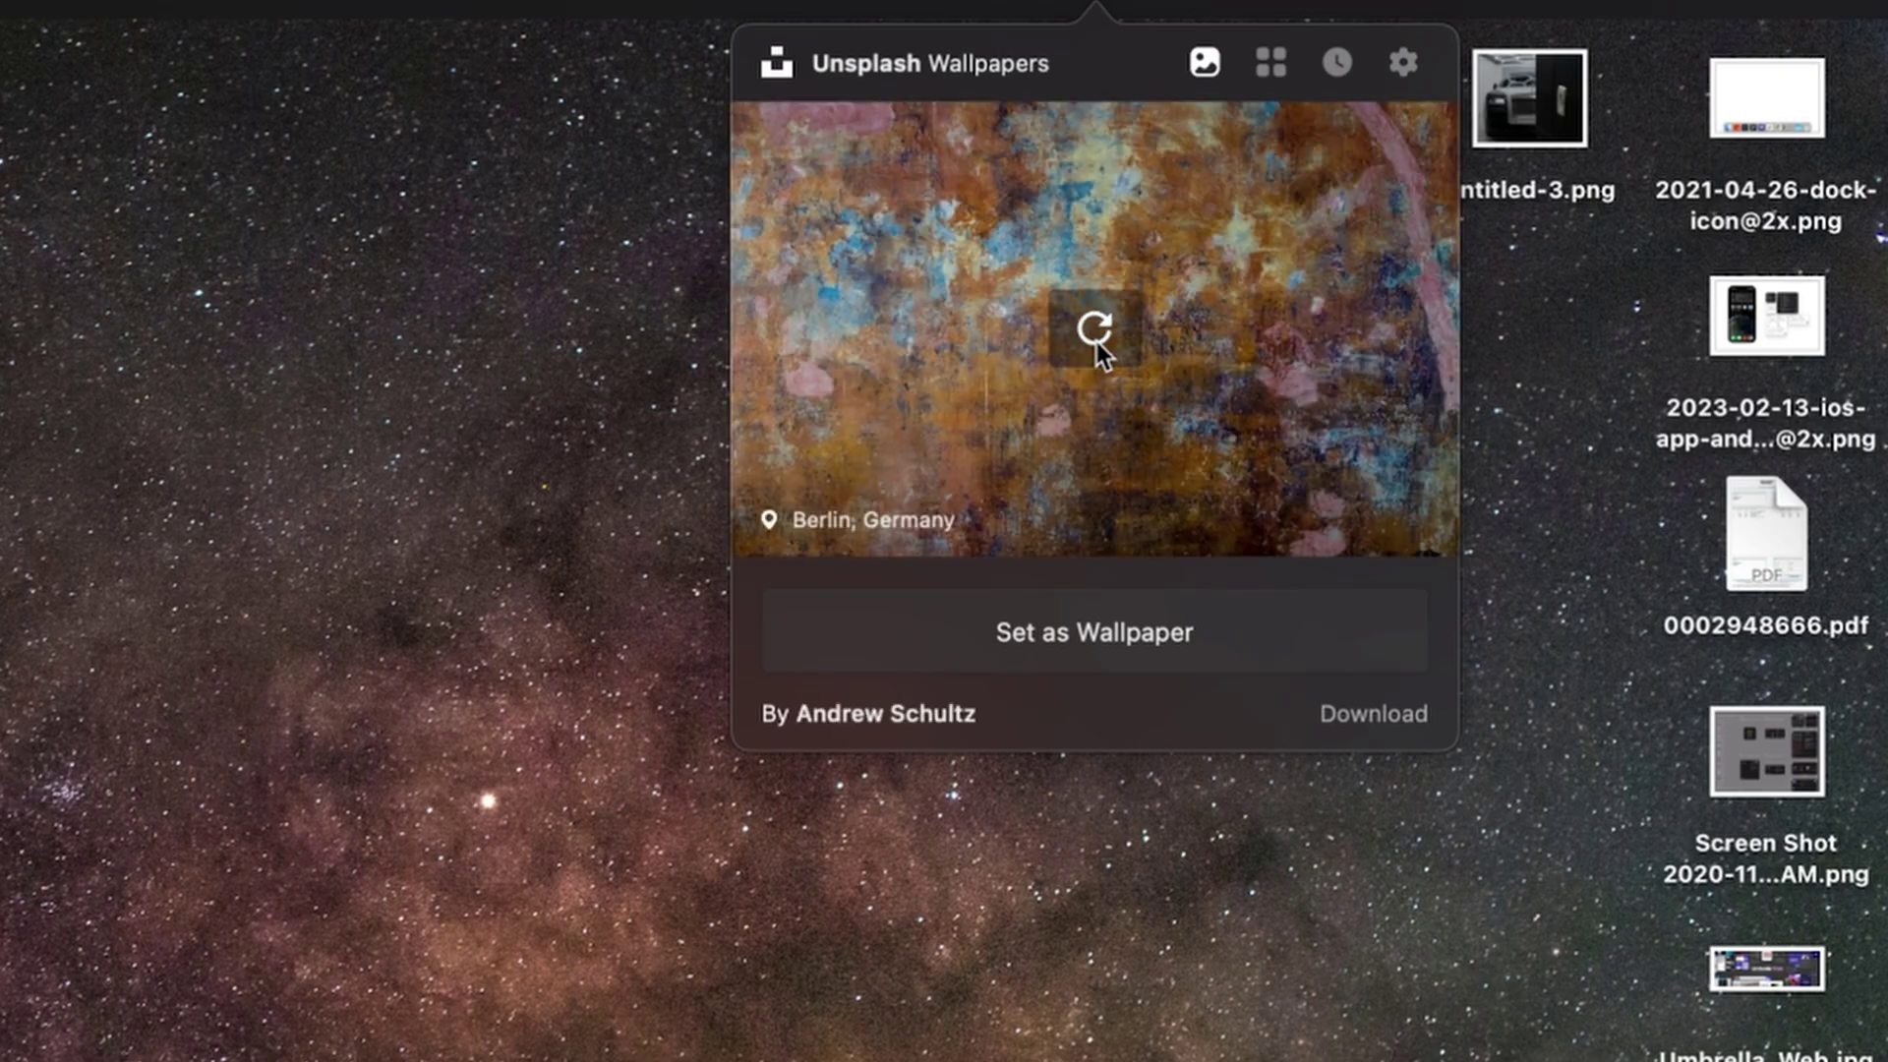
left_click(1095, 340)
left_click(1095, 340)
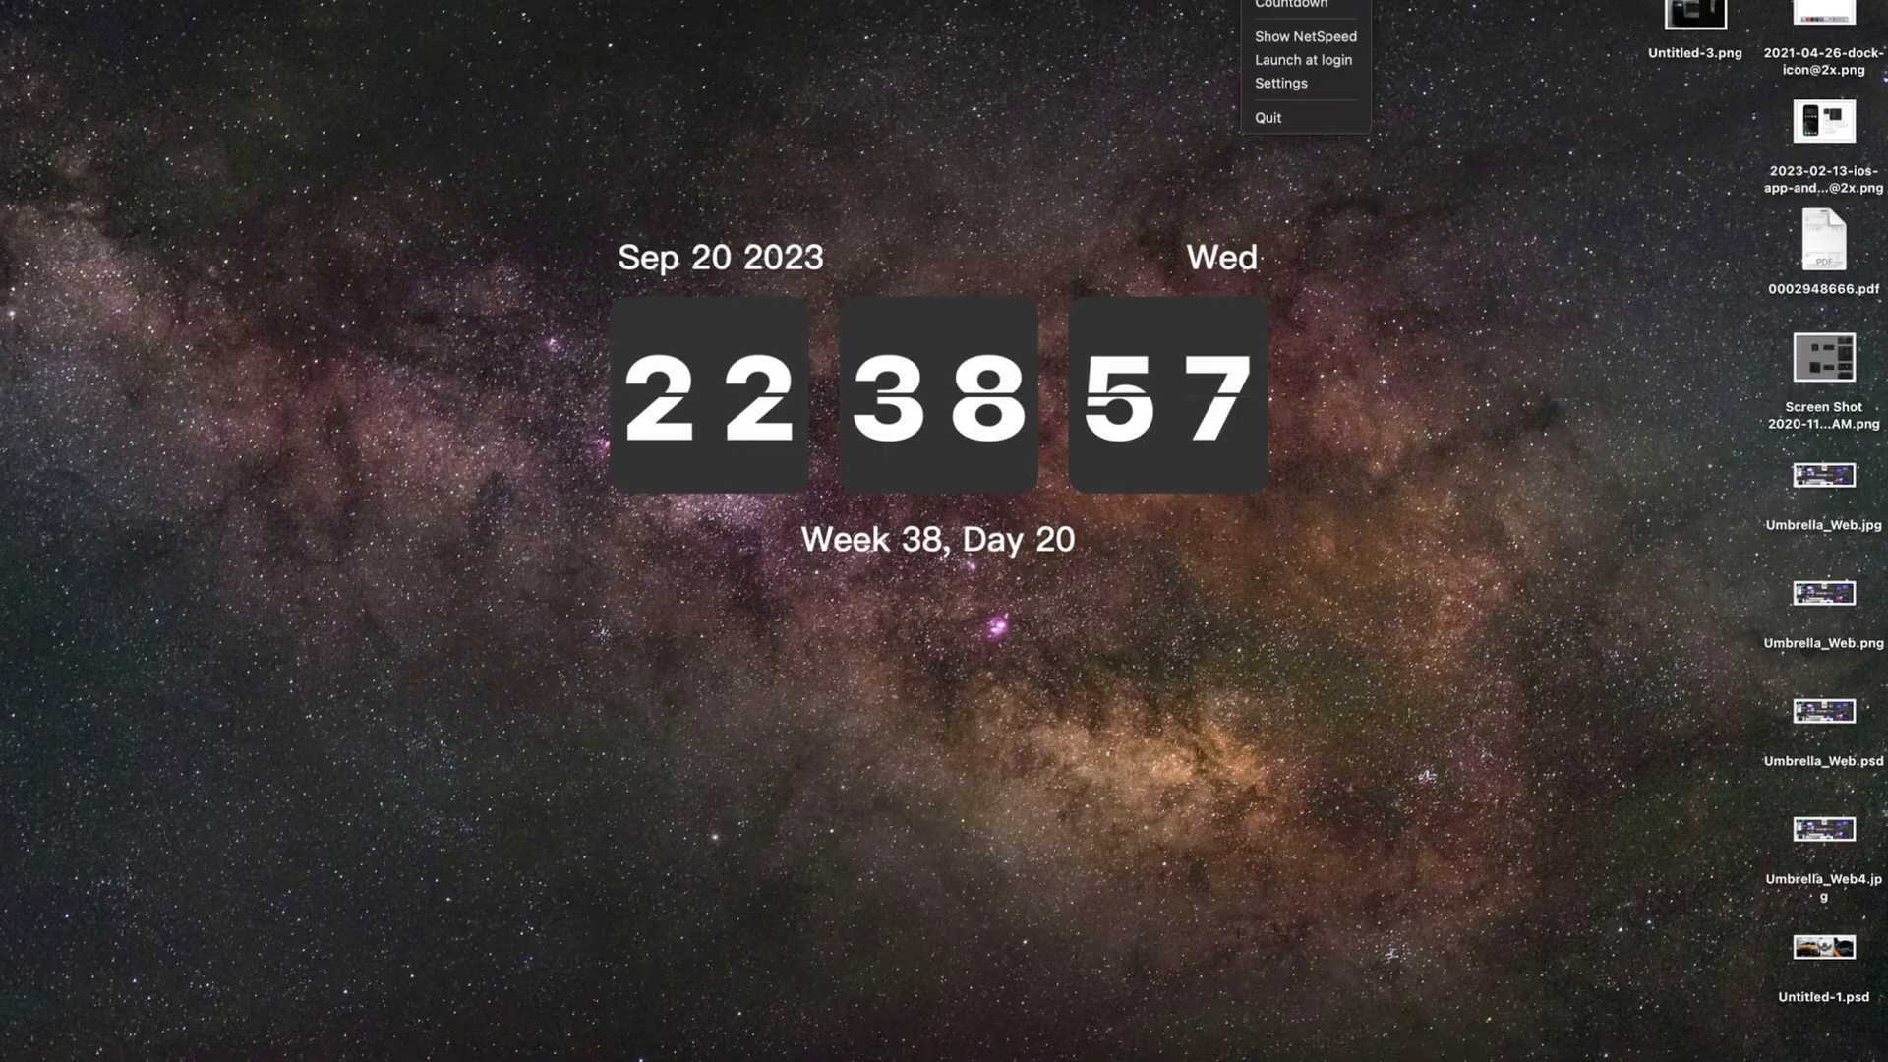
In the clock's settings, switch Clock Style to Digital Clock, then to Dial Clock
left_click(1279, 83)
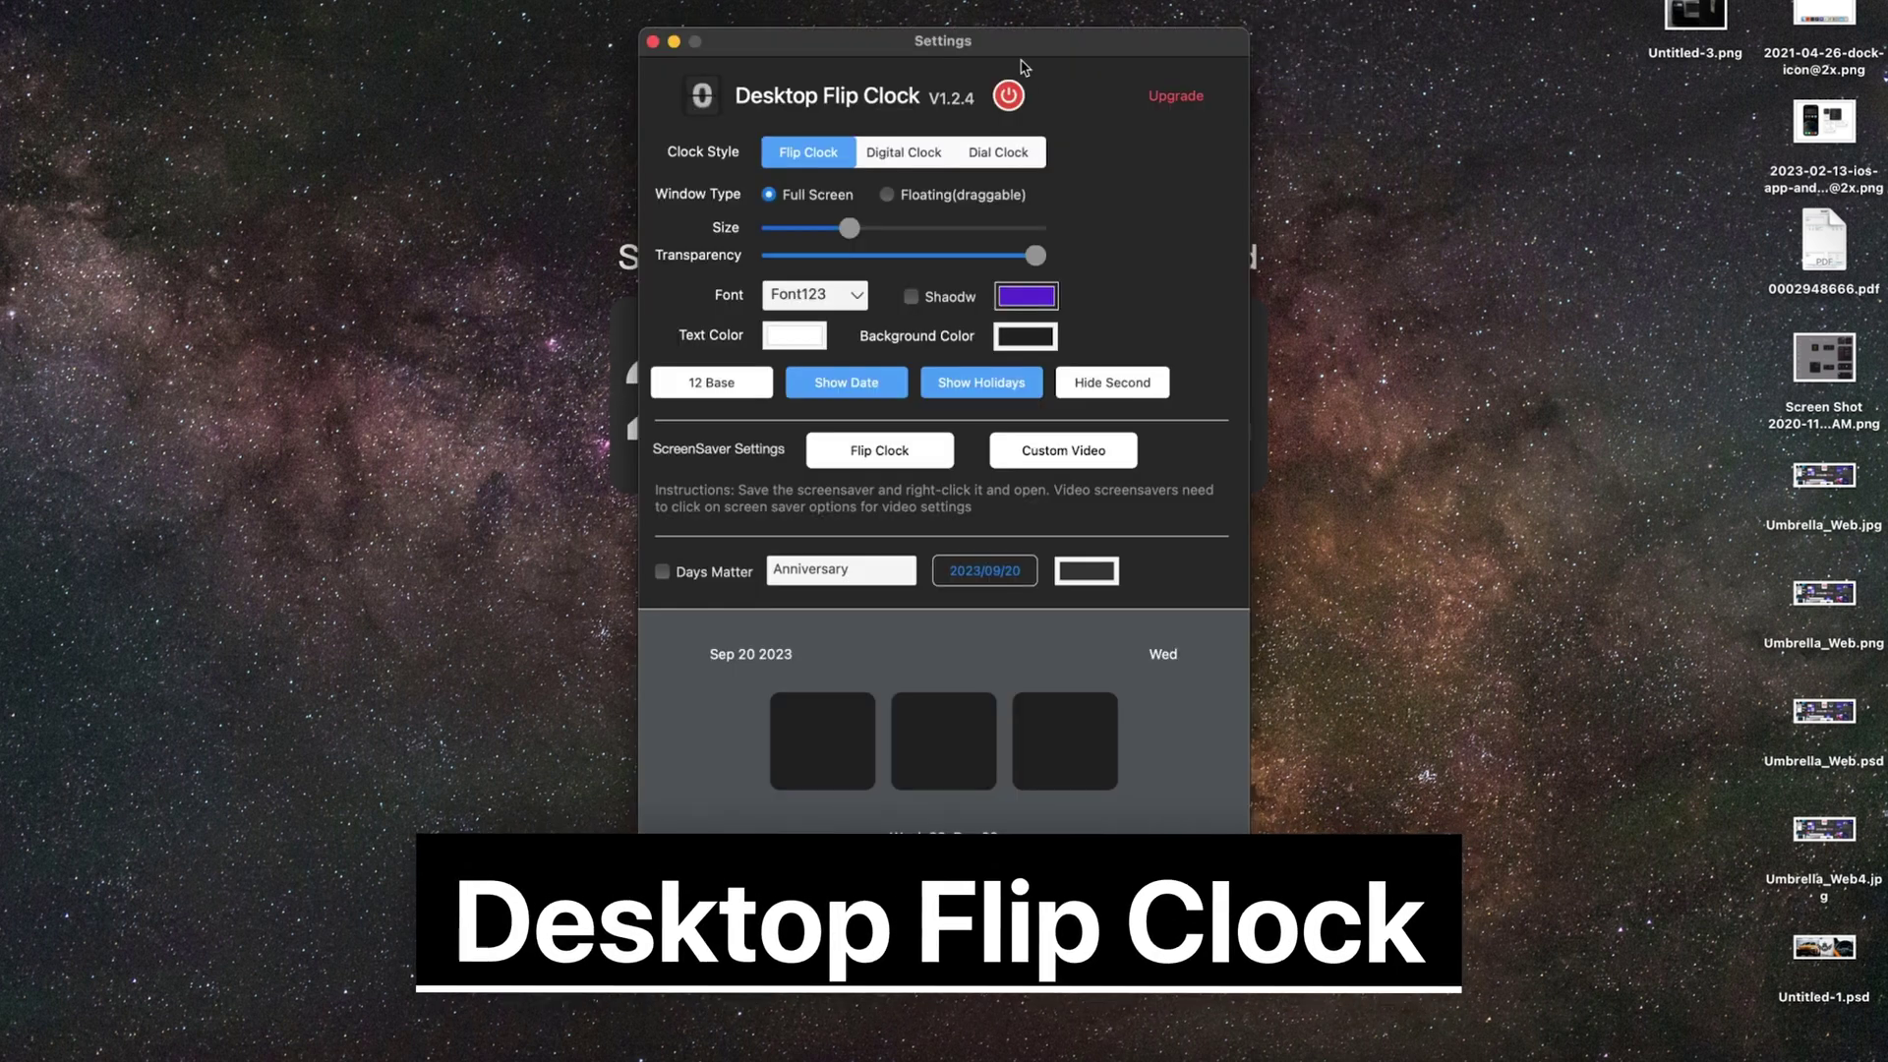
left_click_drag(978, 47, 495, 69)
left_click(423, 176)
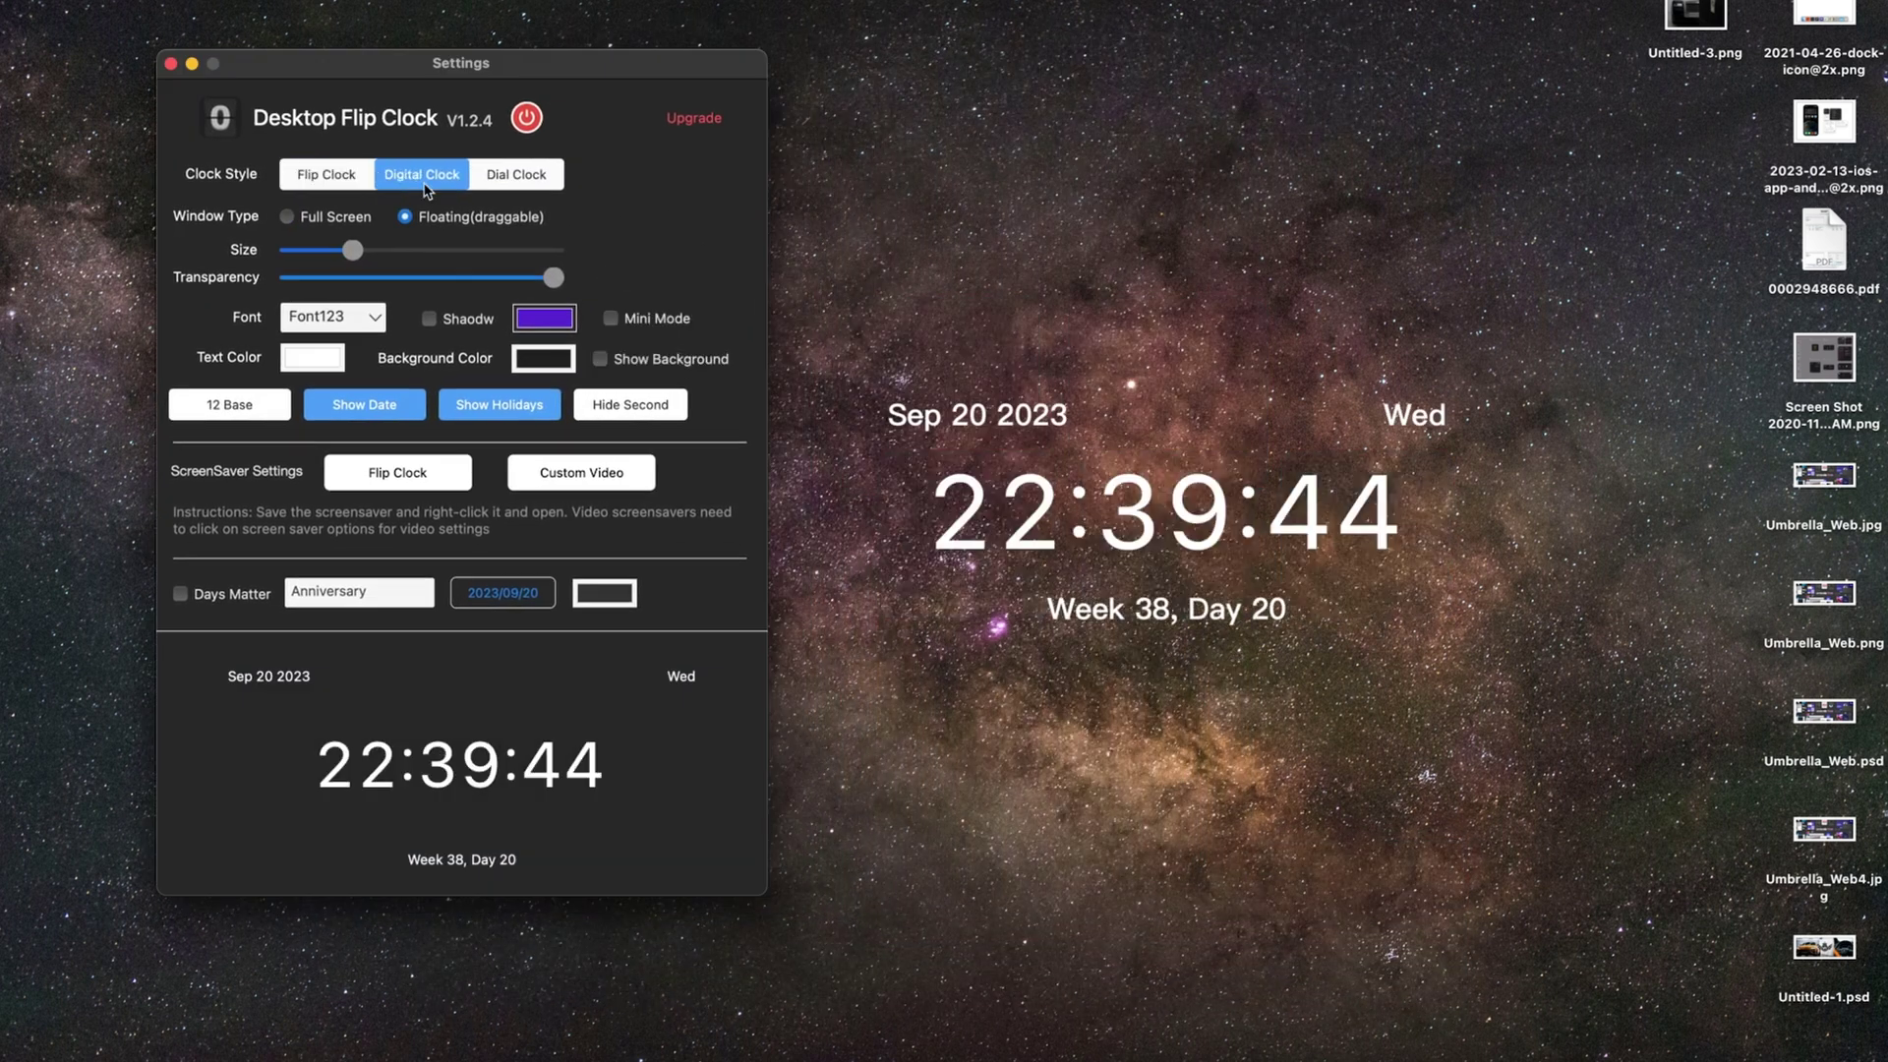
left_click(518, 176)
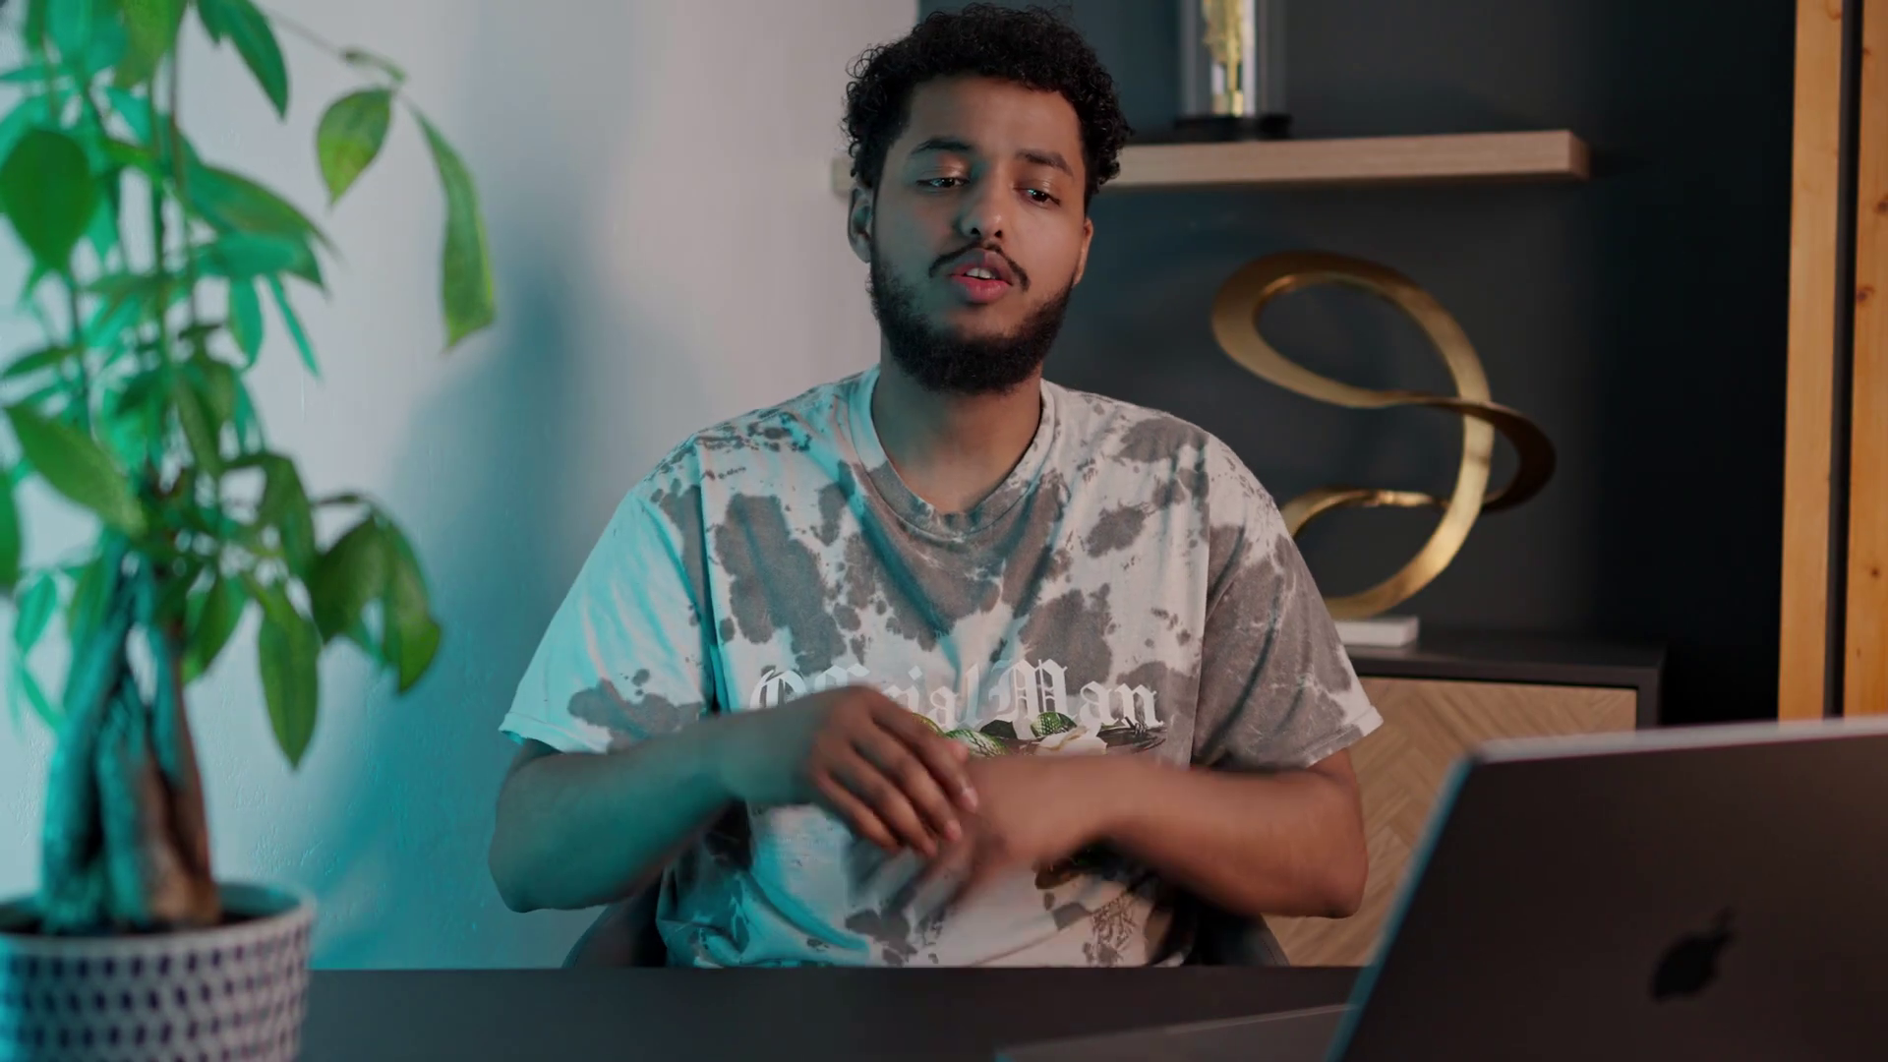
Choose Use Stacks from the desktop's context menu to group its files
right_click(1586, 298)
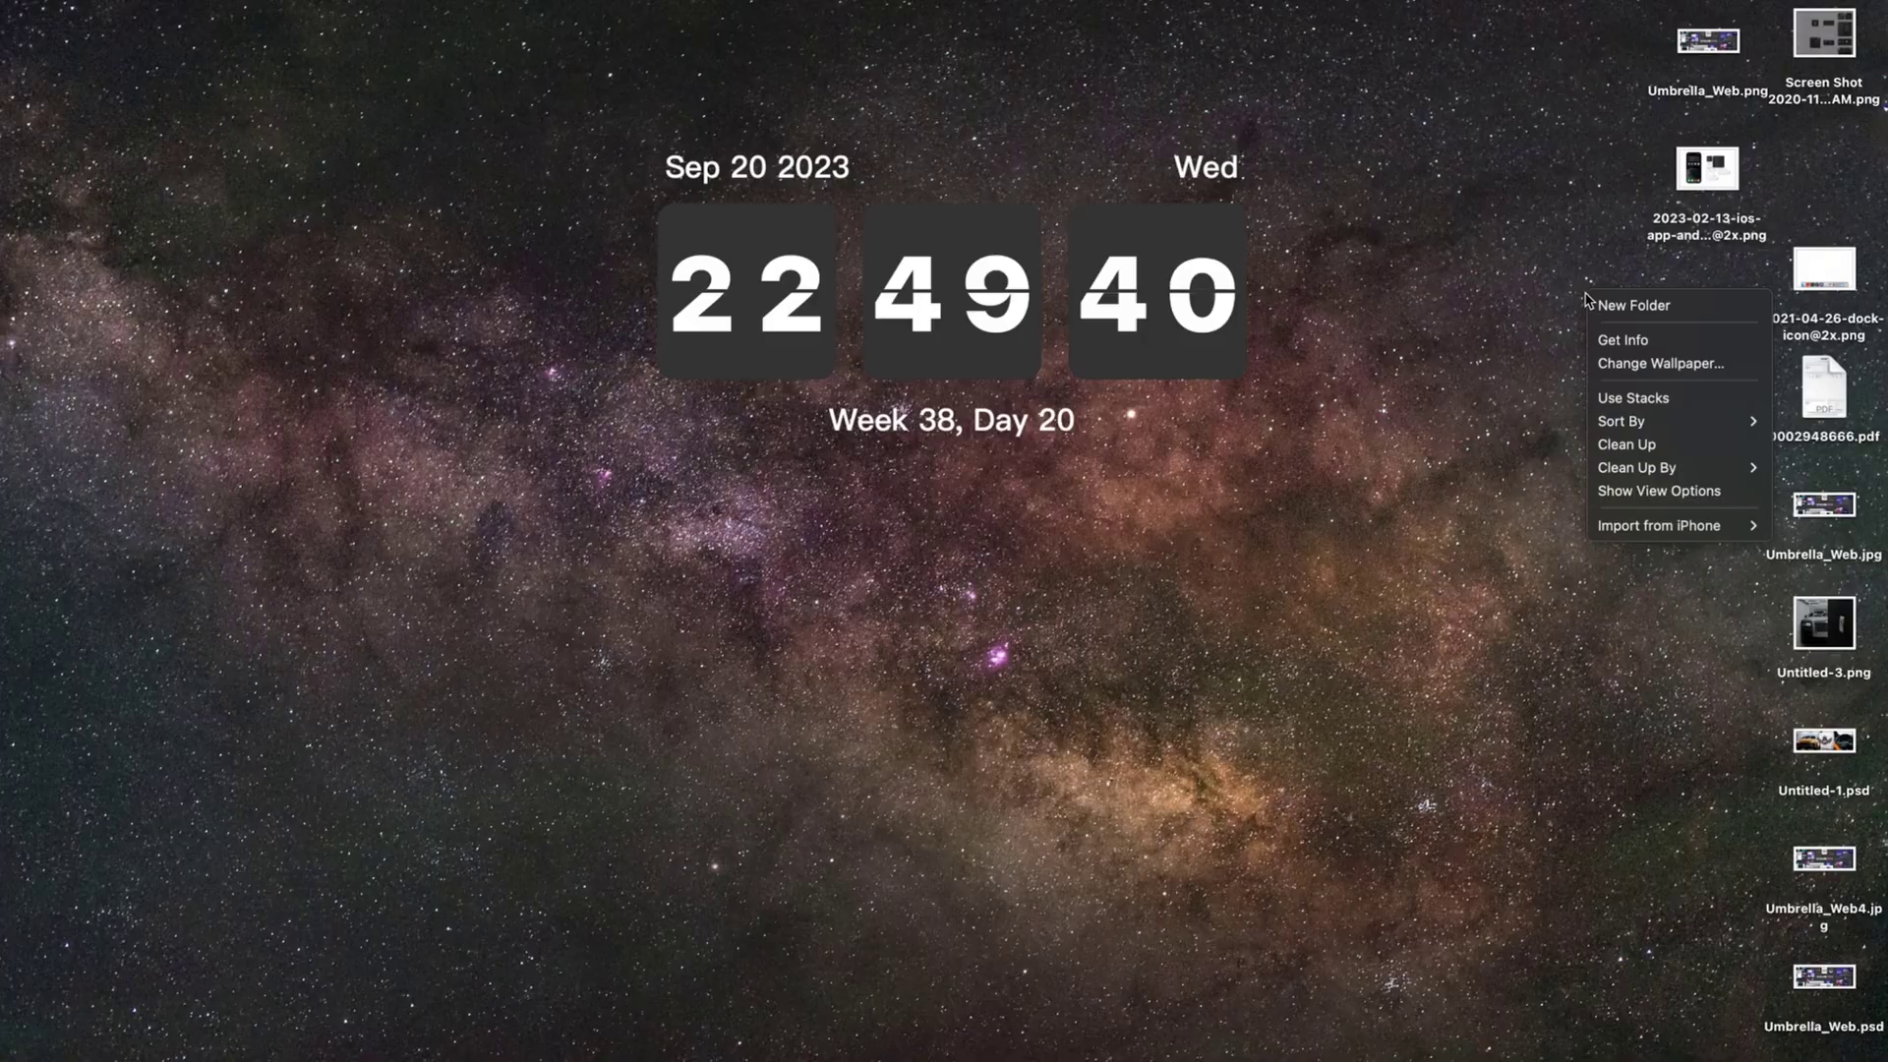
left_click(1618, 398)
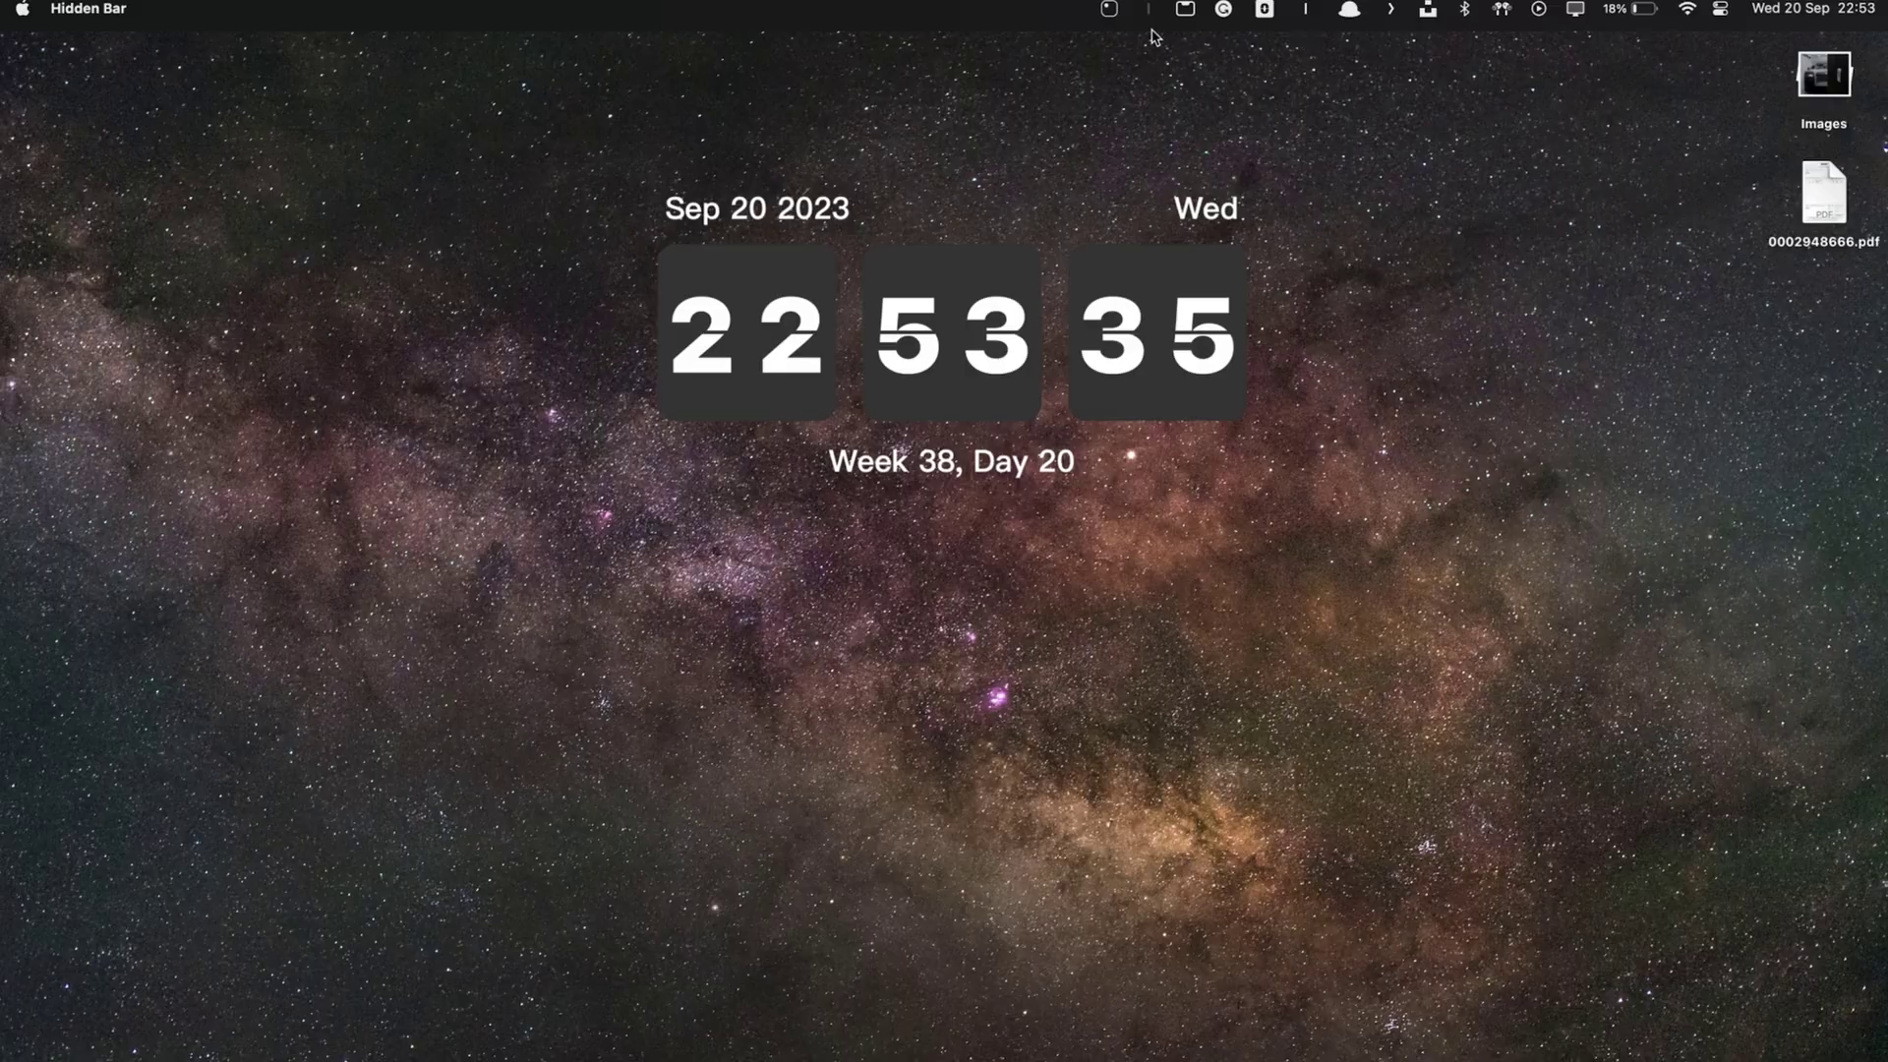
Switch on TopNotch's black bar to darken the menu bar and hide the notch
left_click(1184, 10)
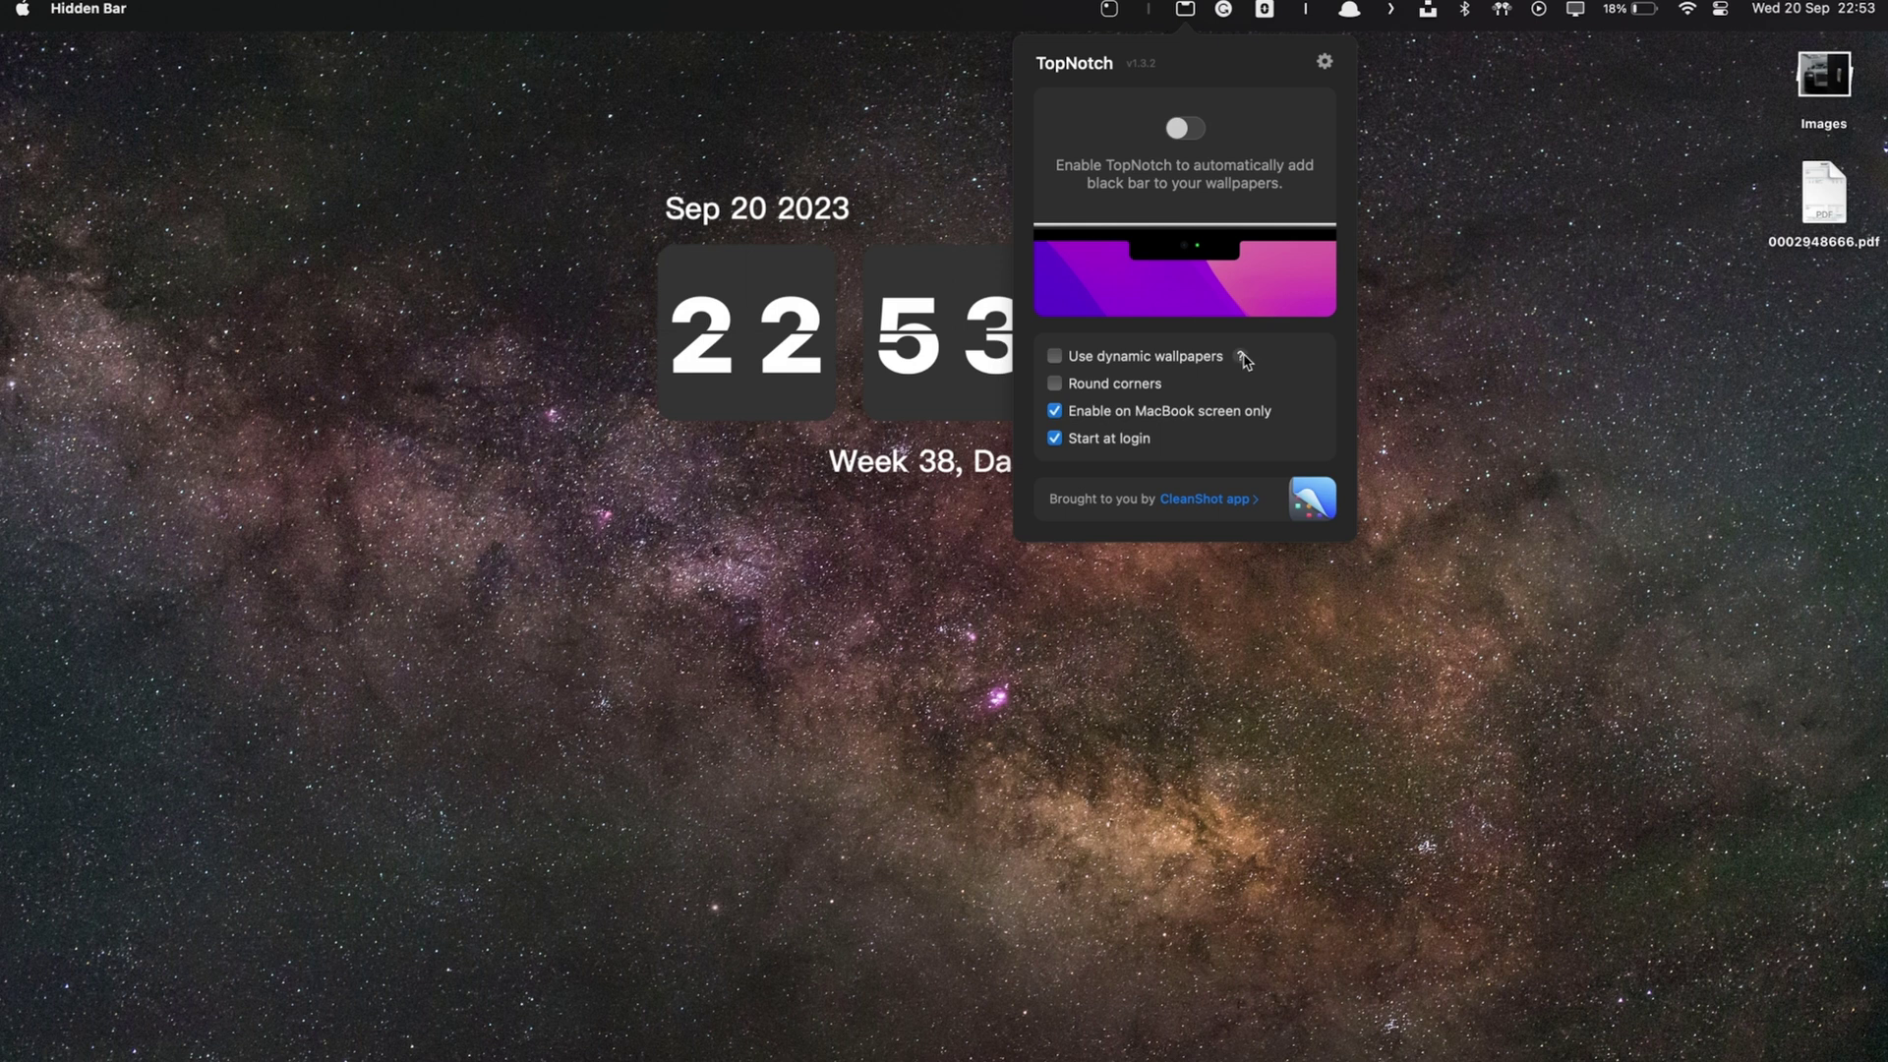
left_click(1180, 137)
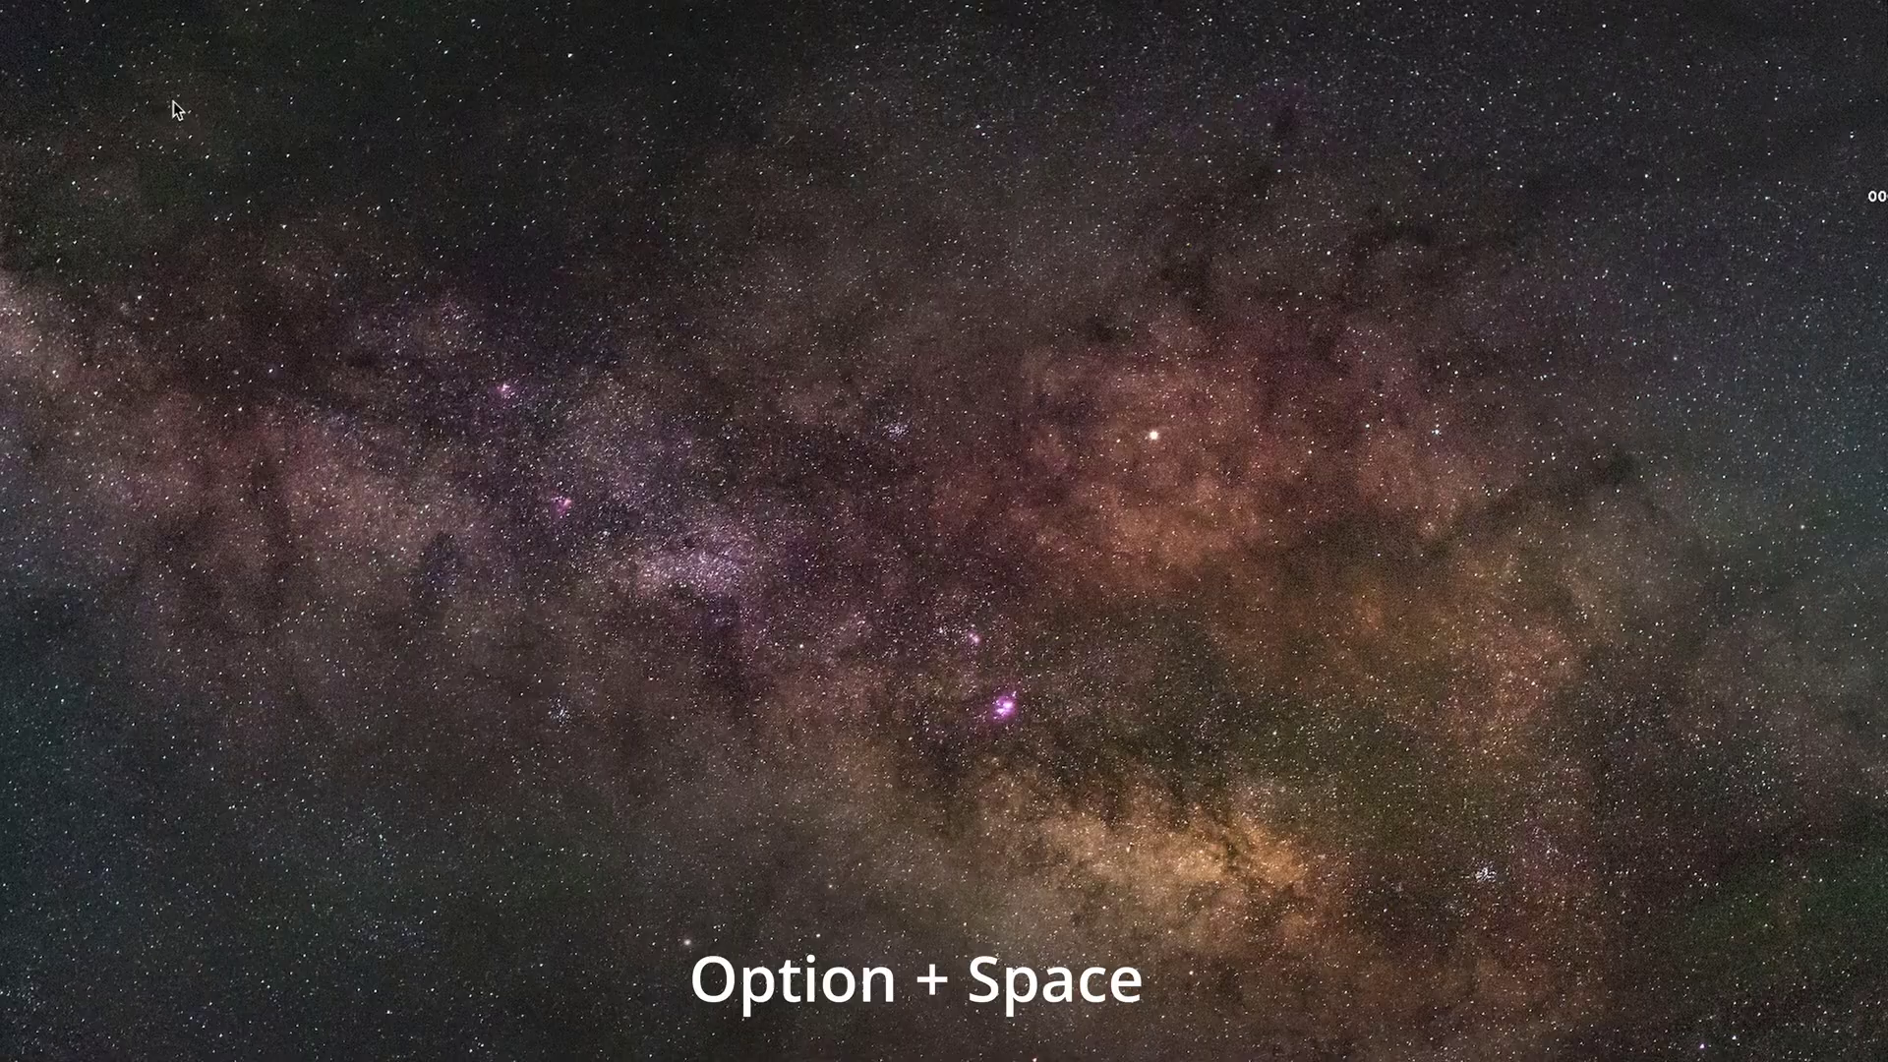
Launch Notion by searching 'noti' in the Option+Space launcher
key("alt+space")
type("noti")
key("Return")
Dismiss Spotlight and choose the 'yt' YouTube web search keyword
key("super+space")
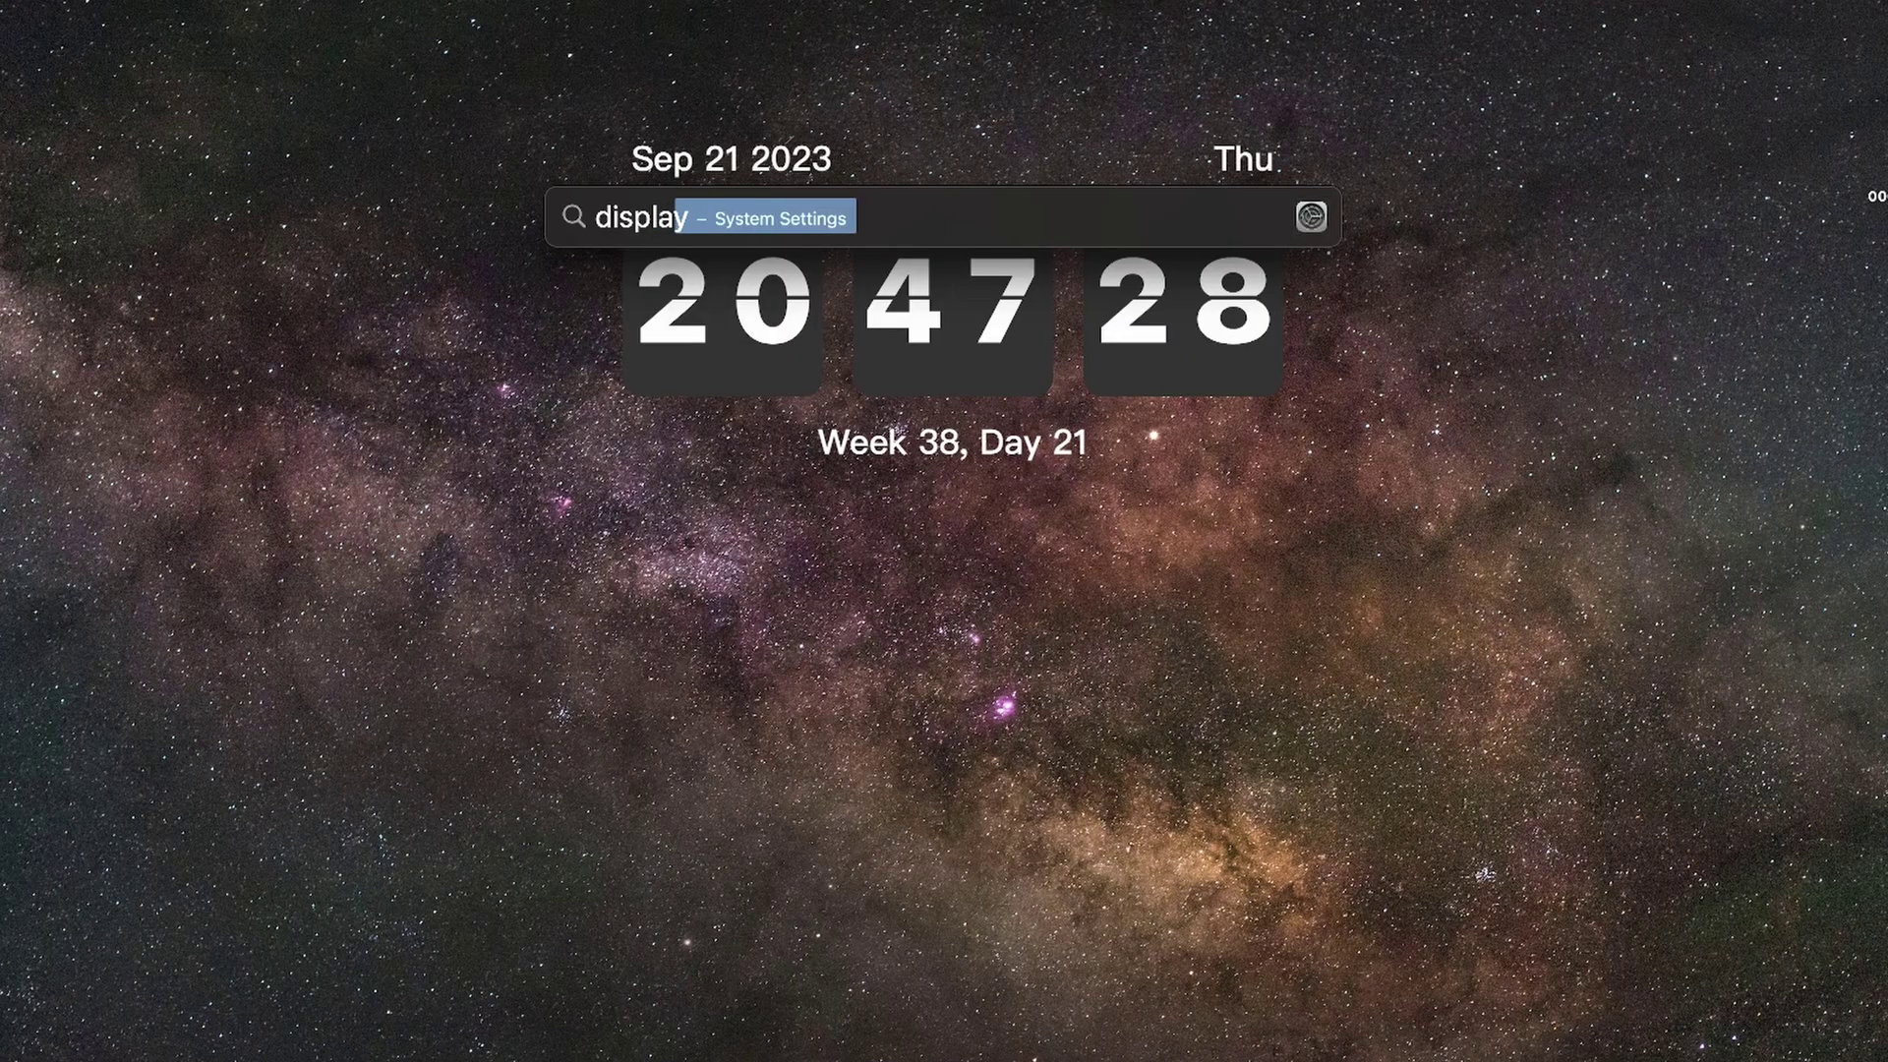
key("Return")
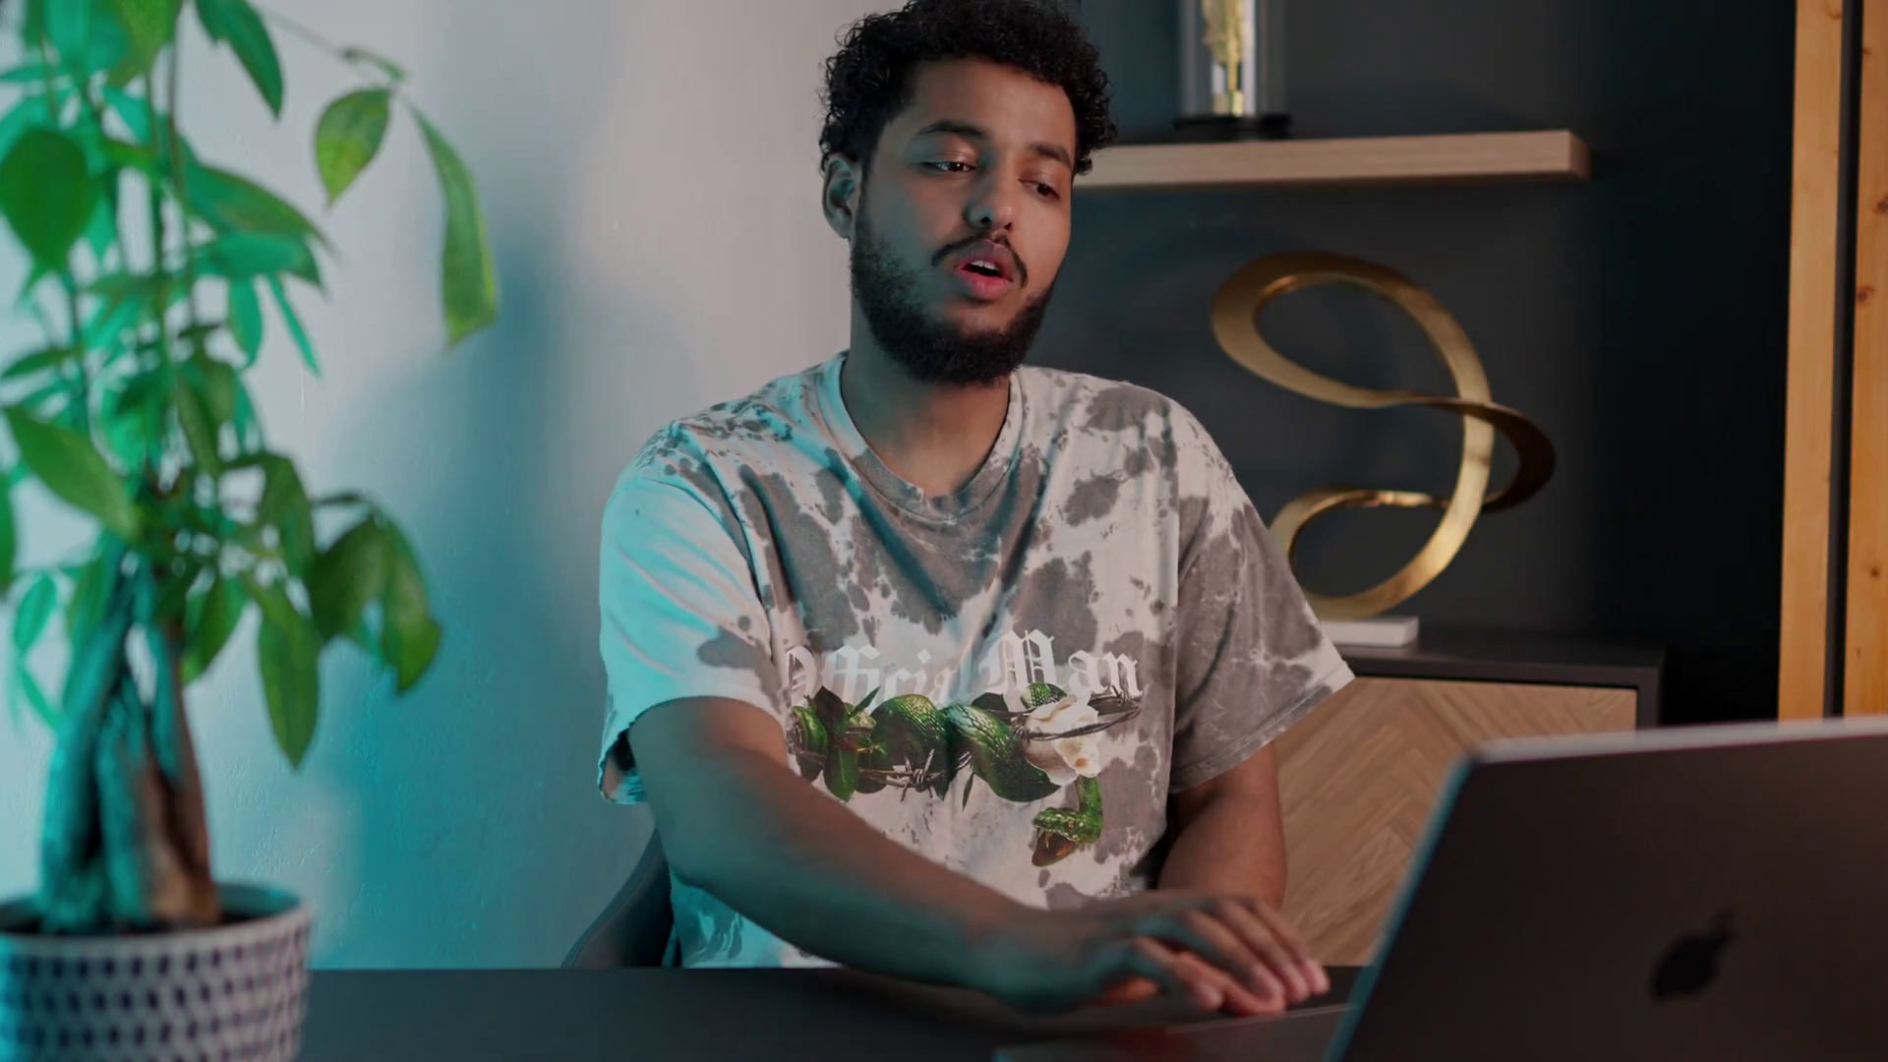
left_click(776, 782)
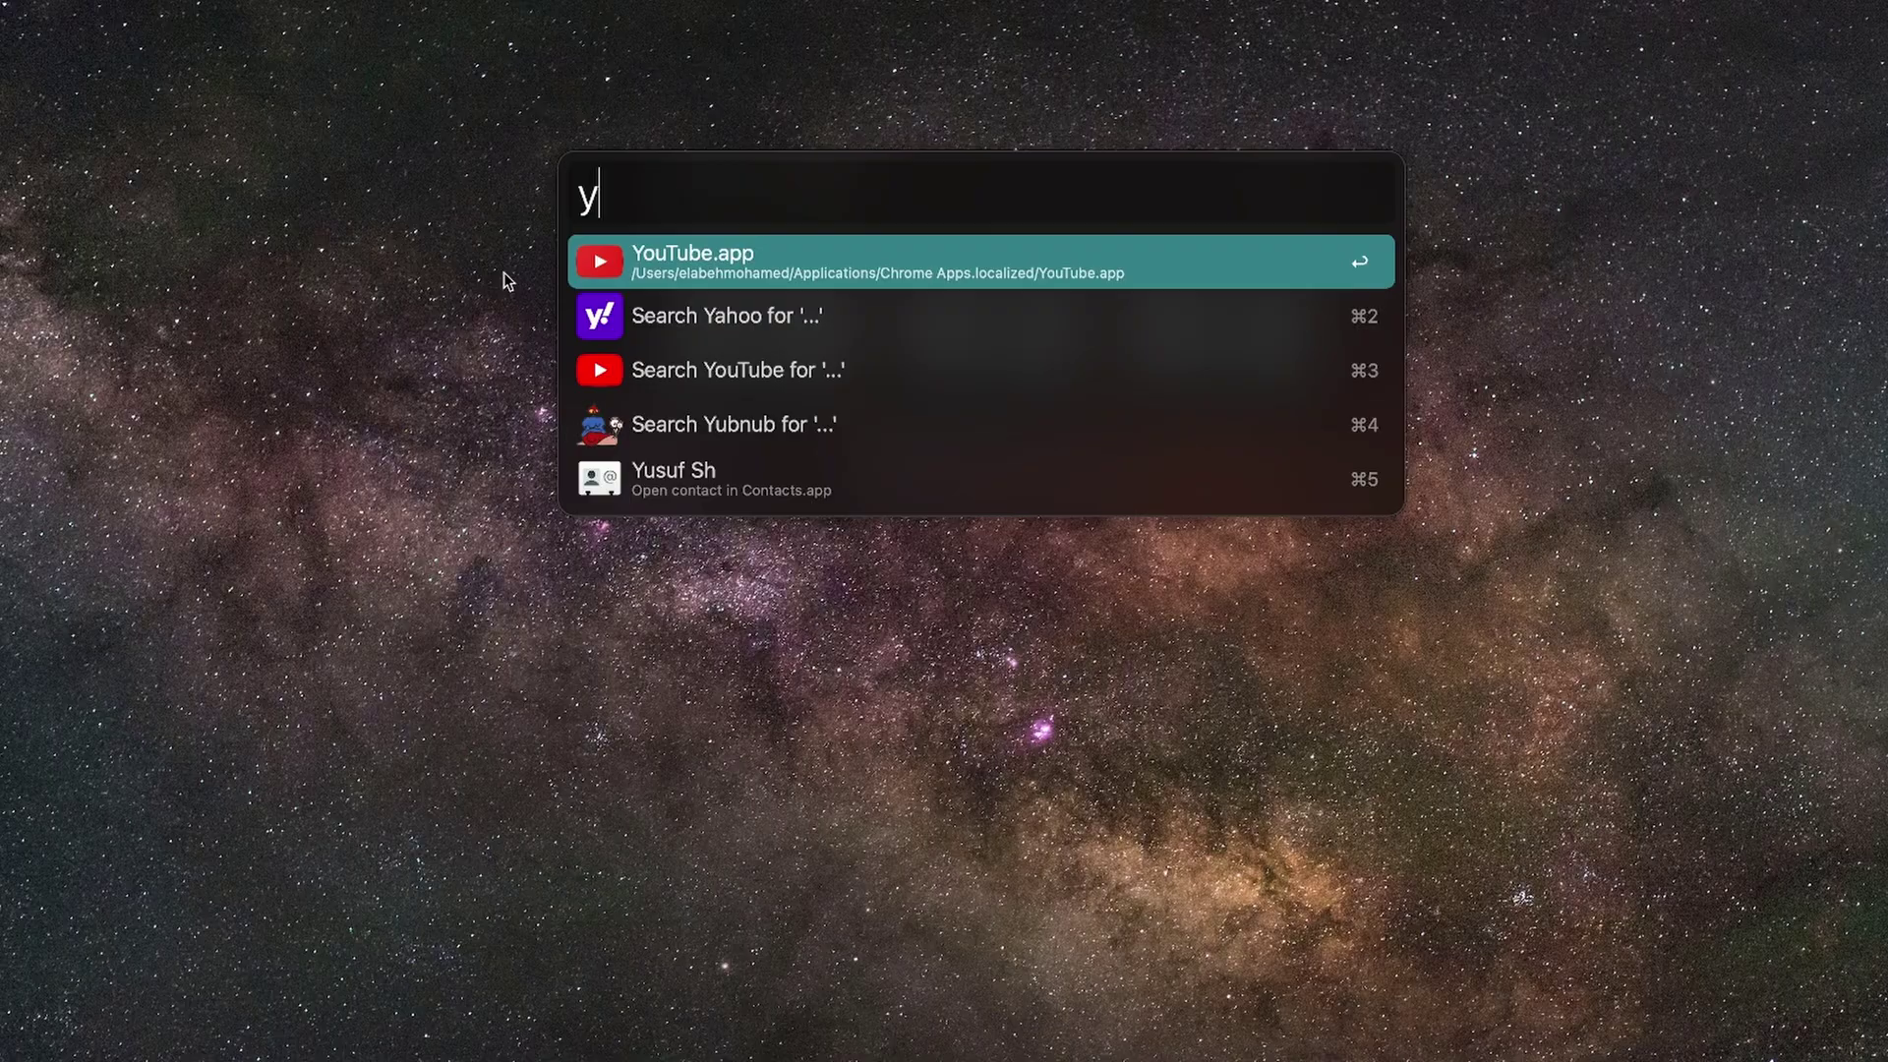
Search YouTube for the channel name with Alfred's yt keyword, opening youtube.com results
type("t elabeh")
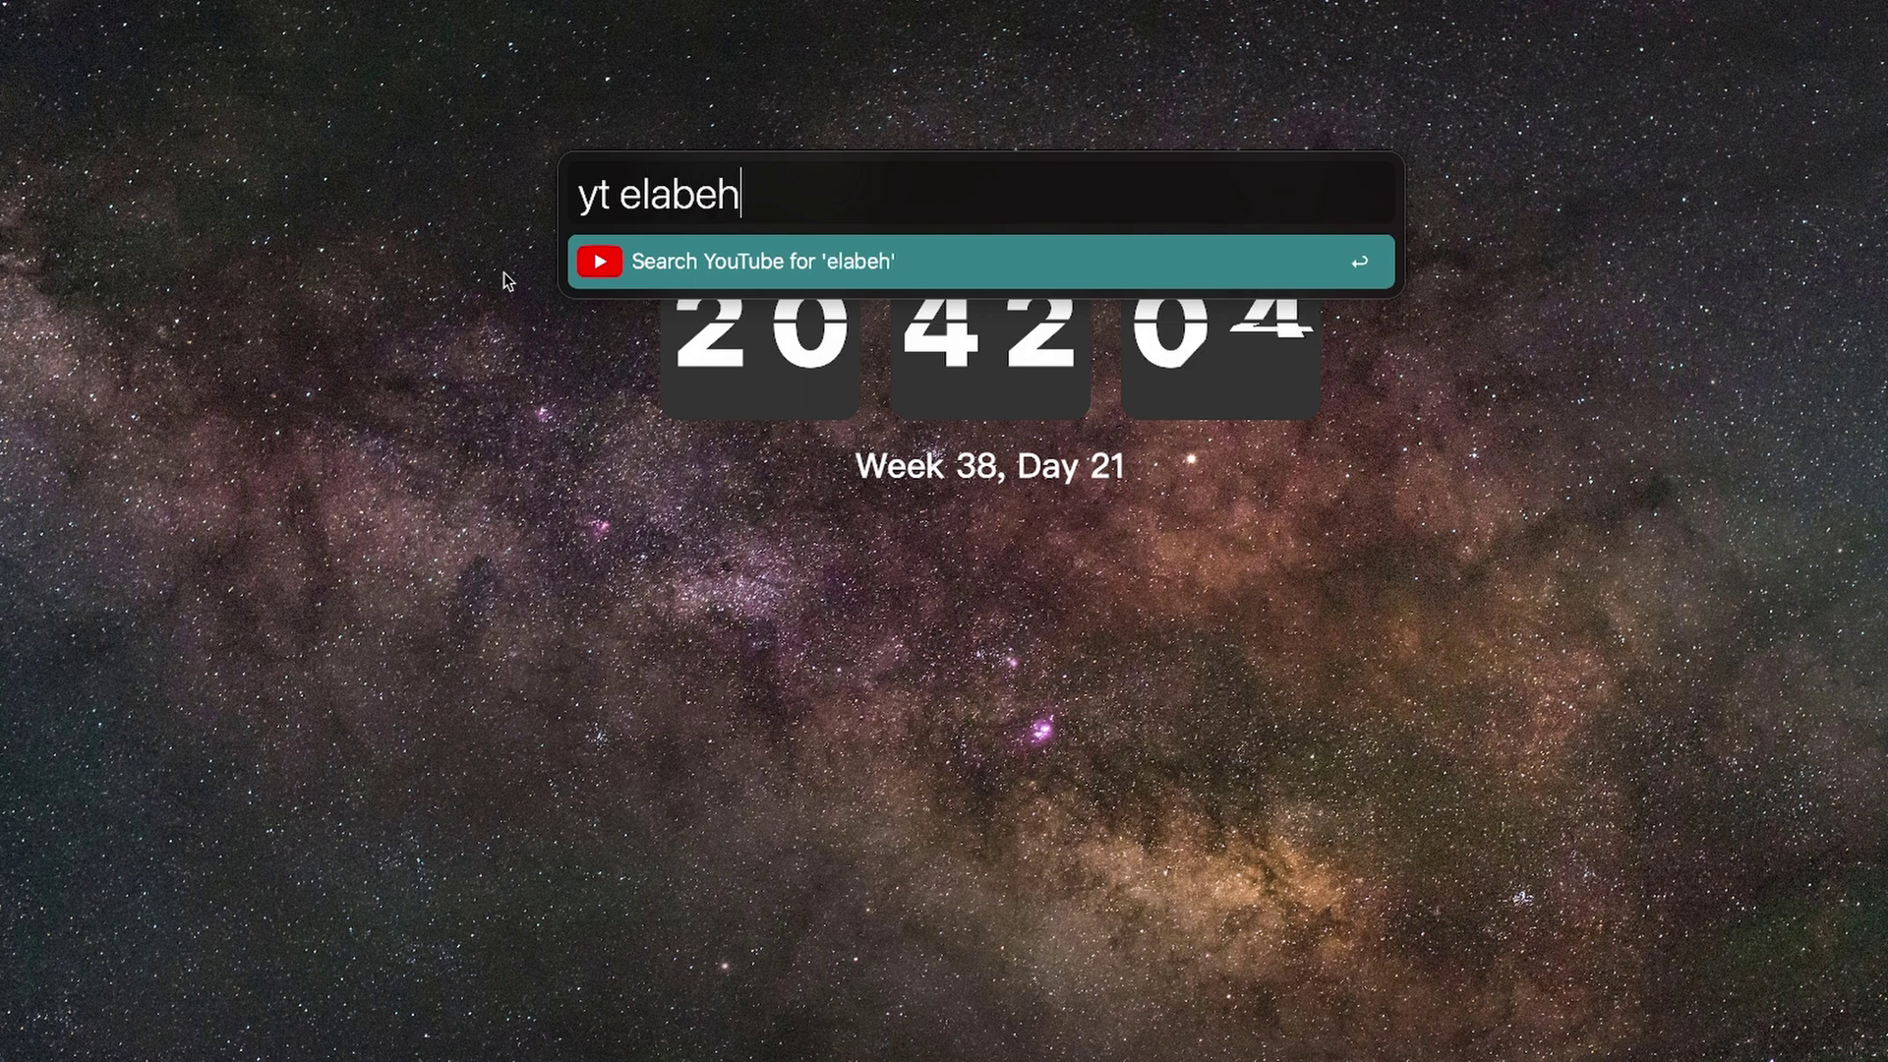
key("Return")
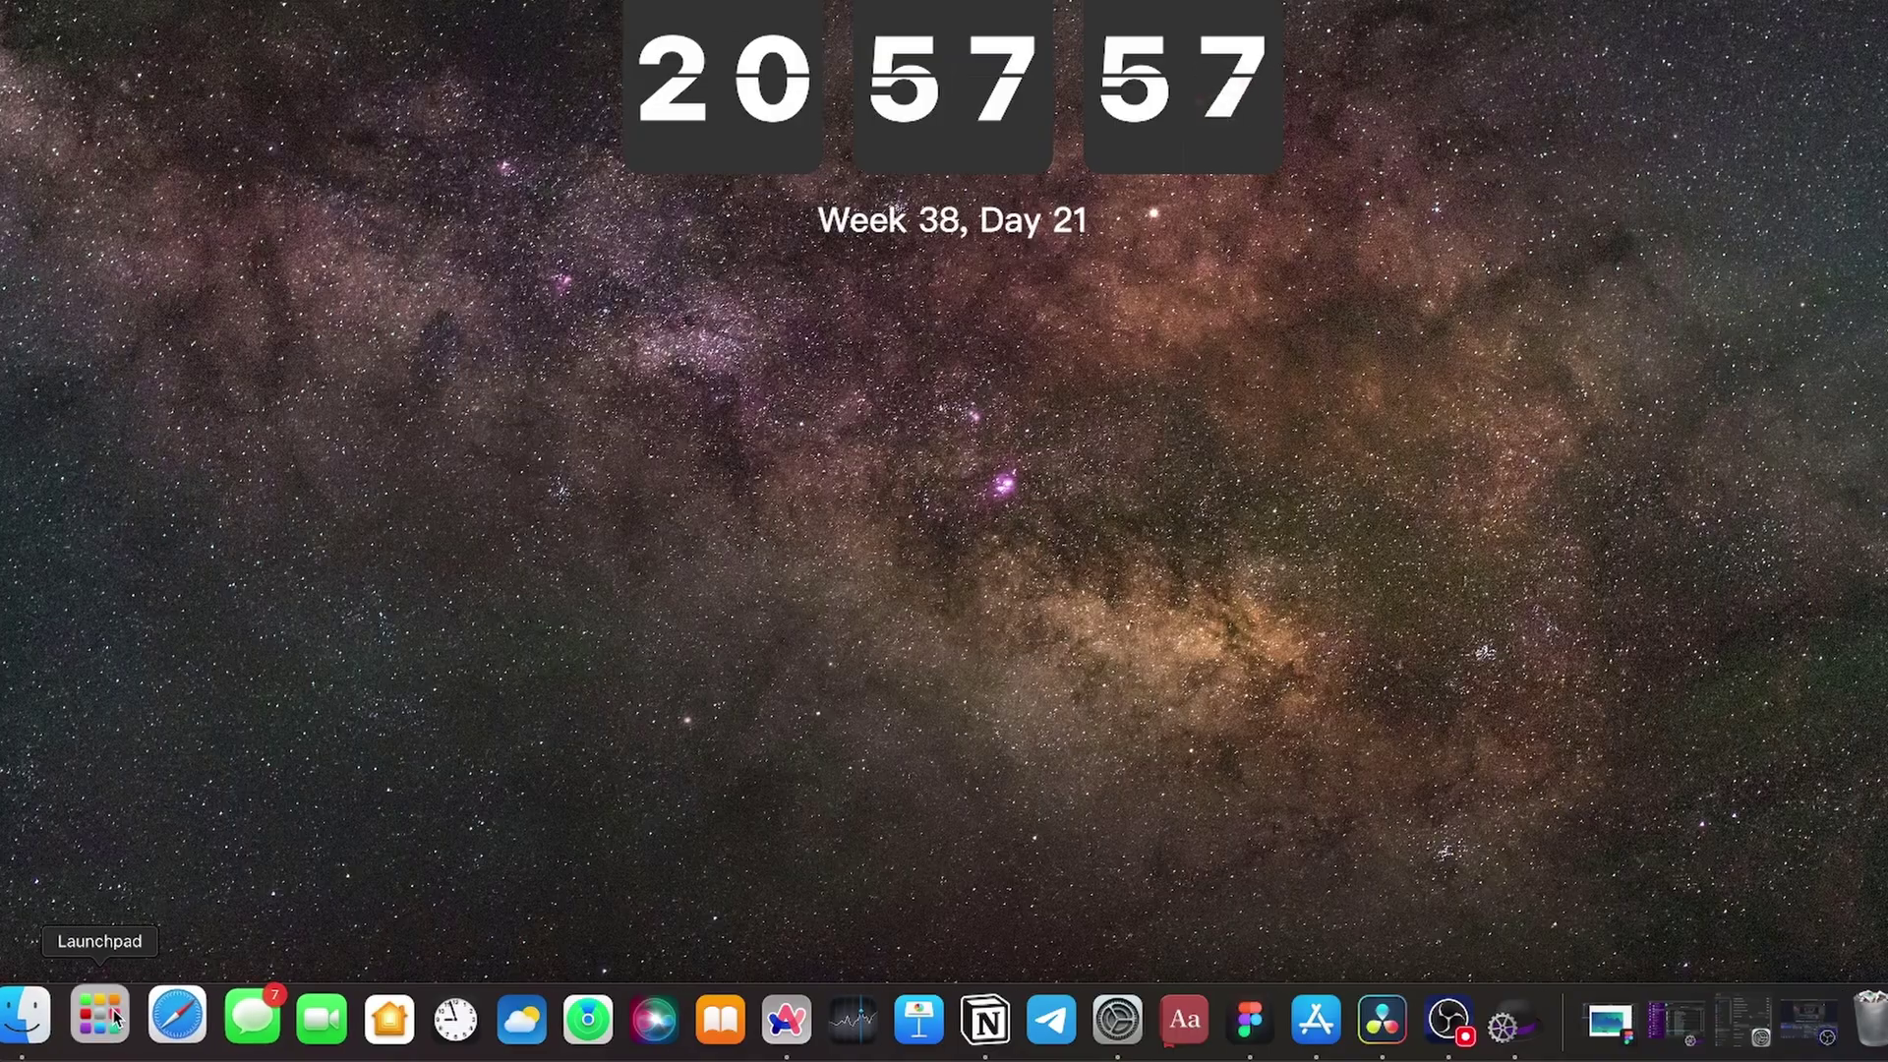
Browse Launchpad to its second app page, then search Google for 'hello' in Alfred
left_click(94, 1008)
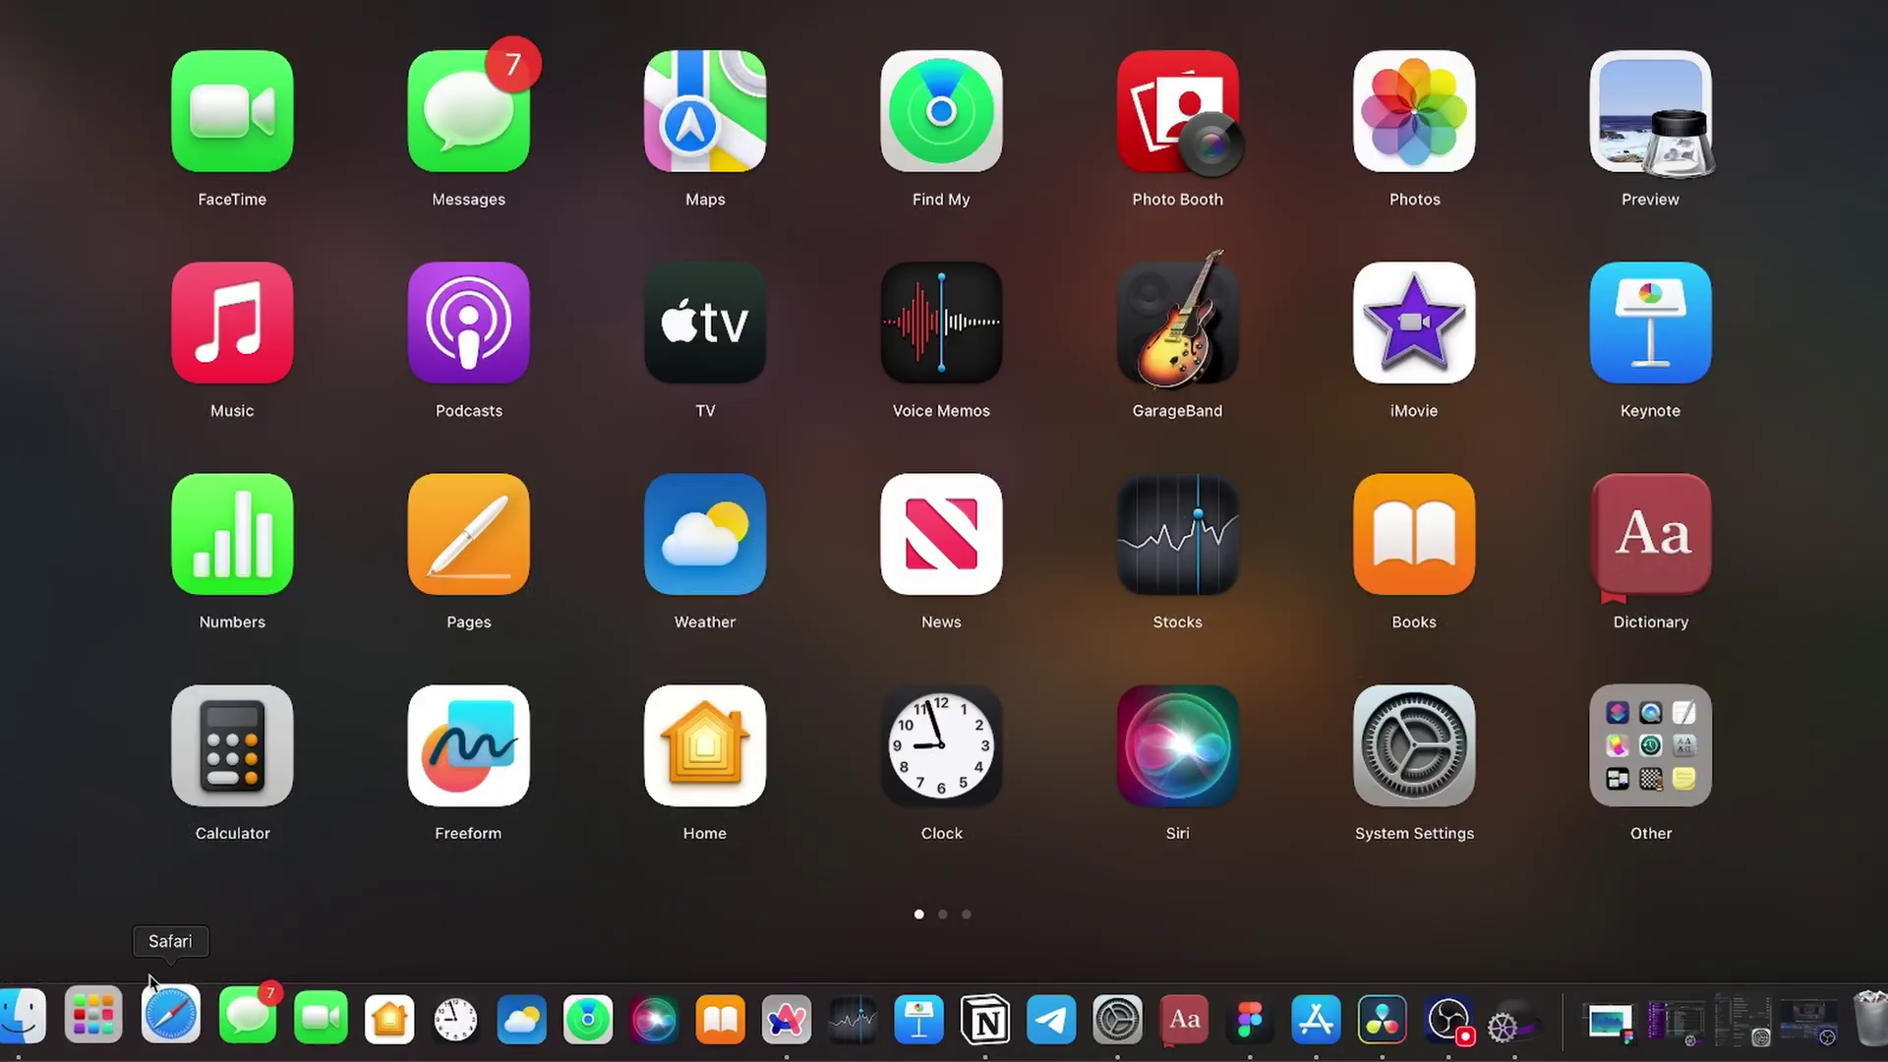
scroll(816, 762, "right", 5)
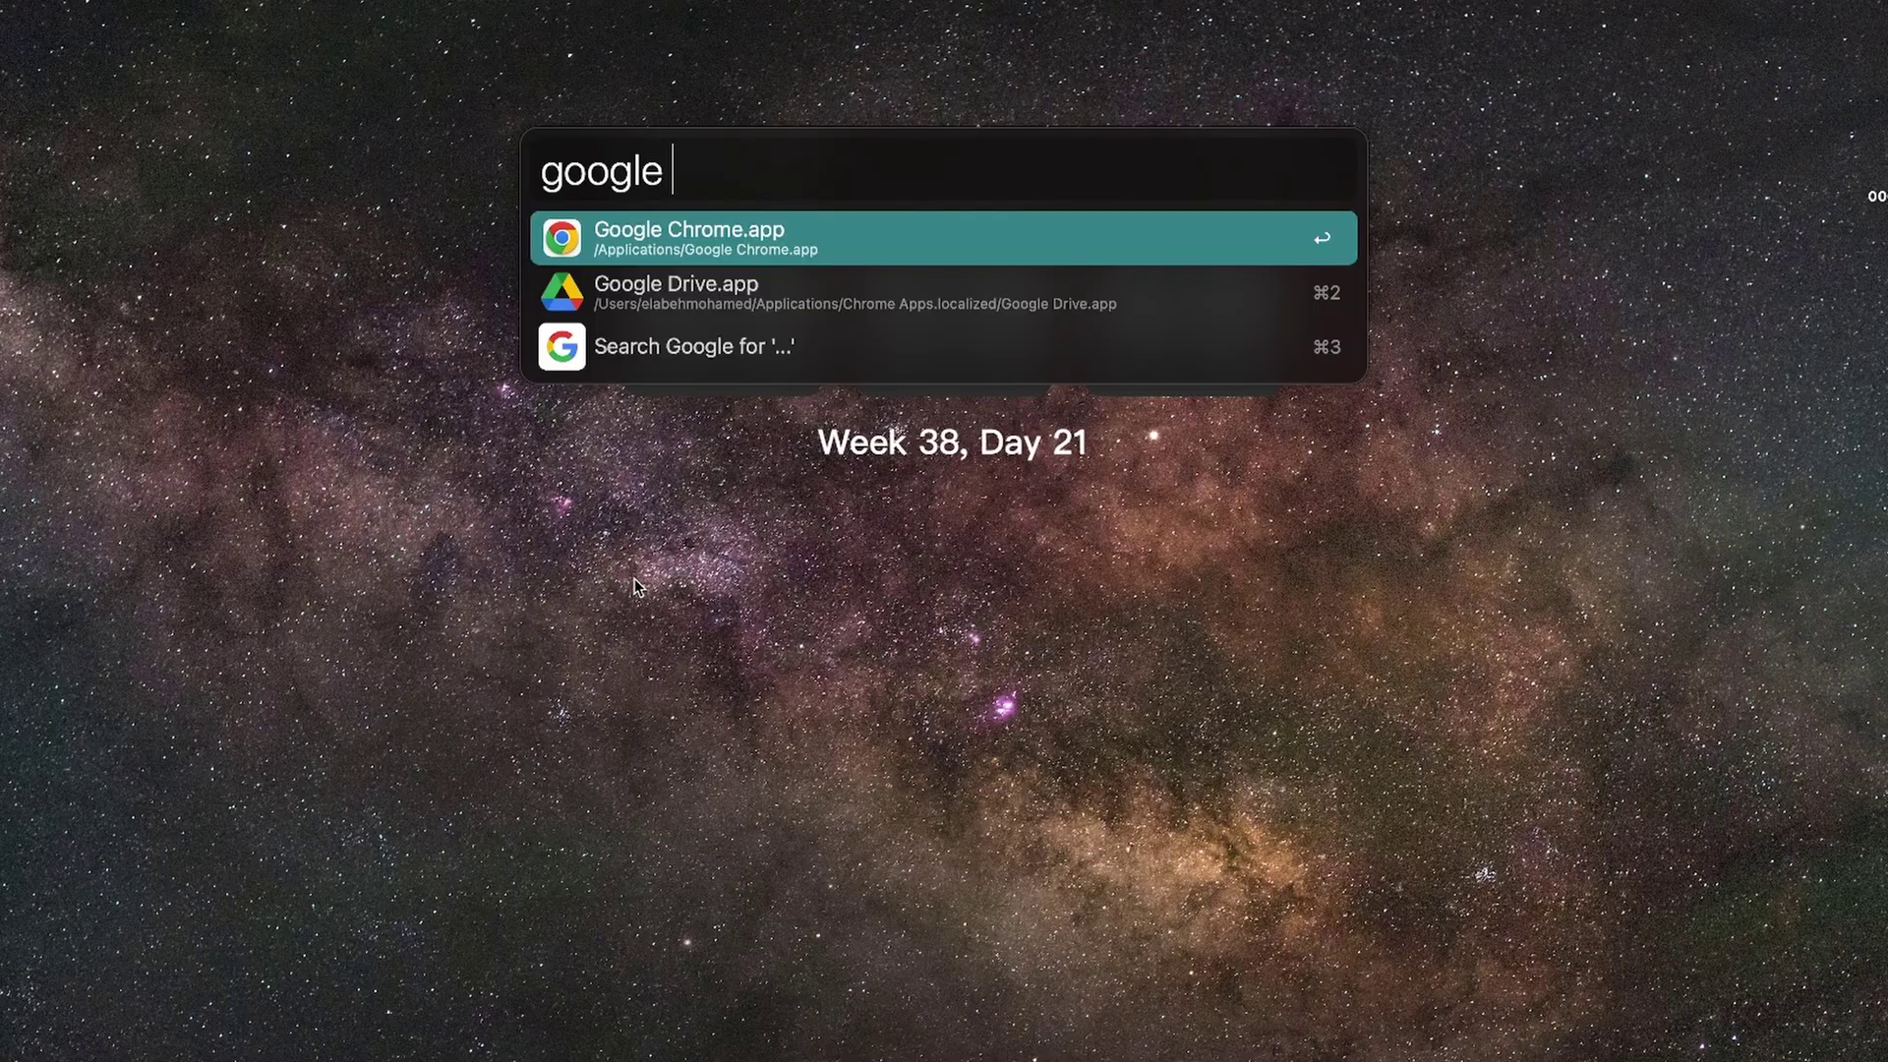
type("hello")
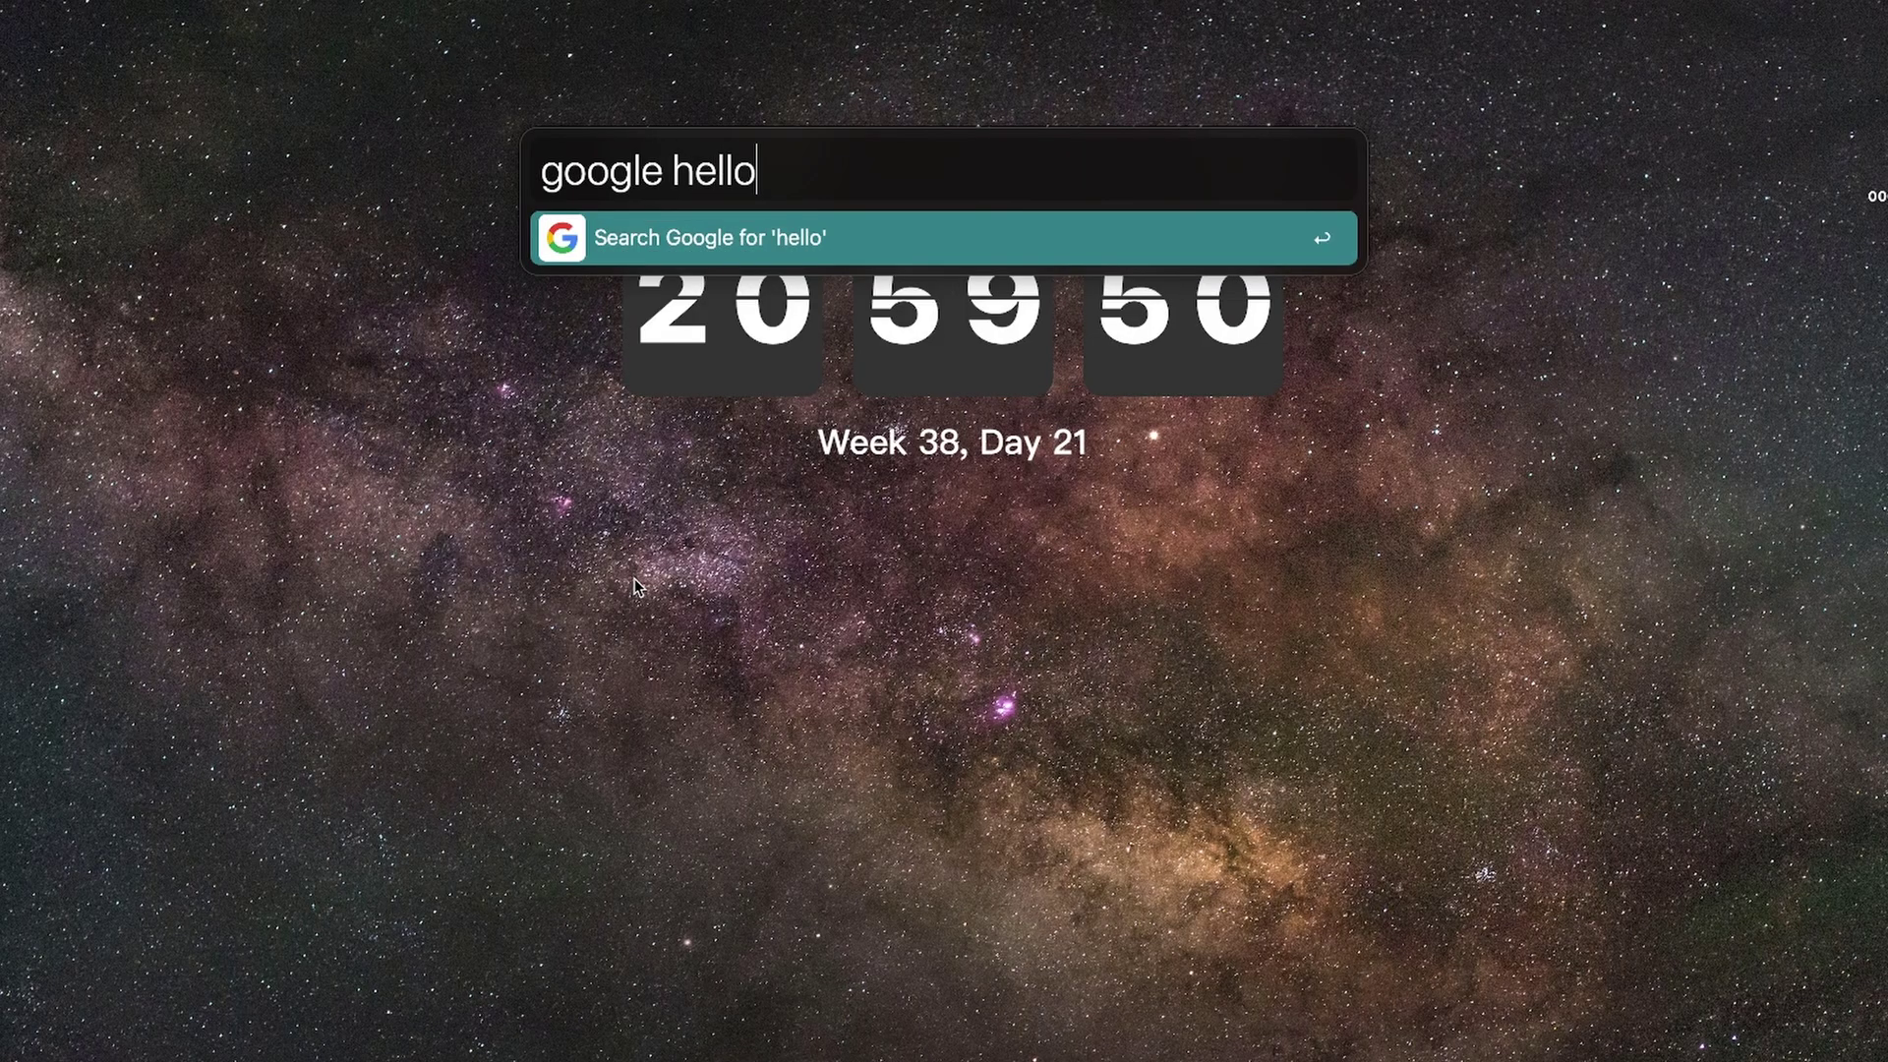
key("Return")
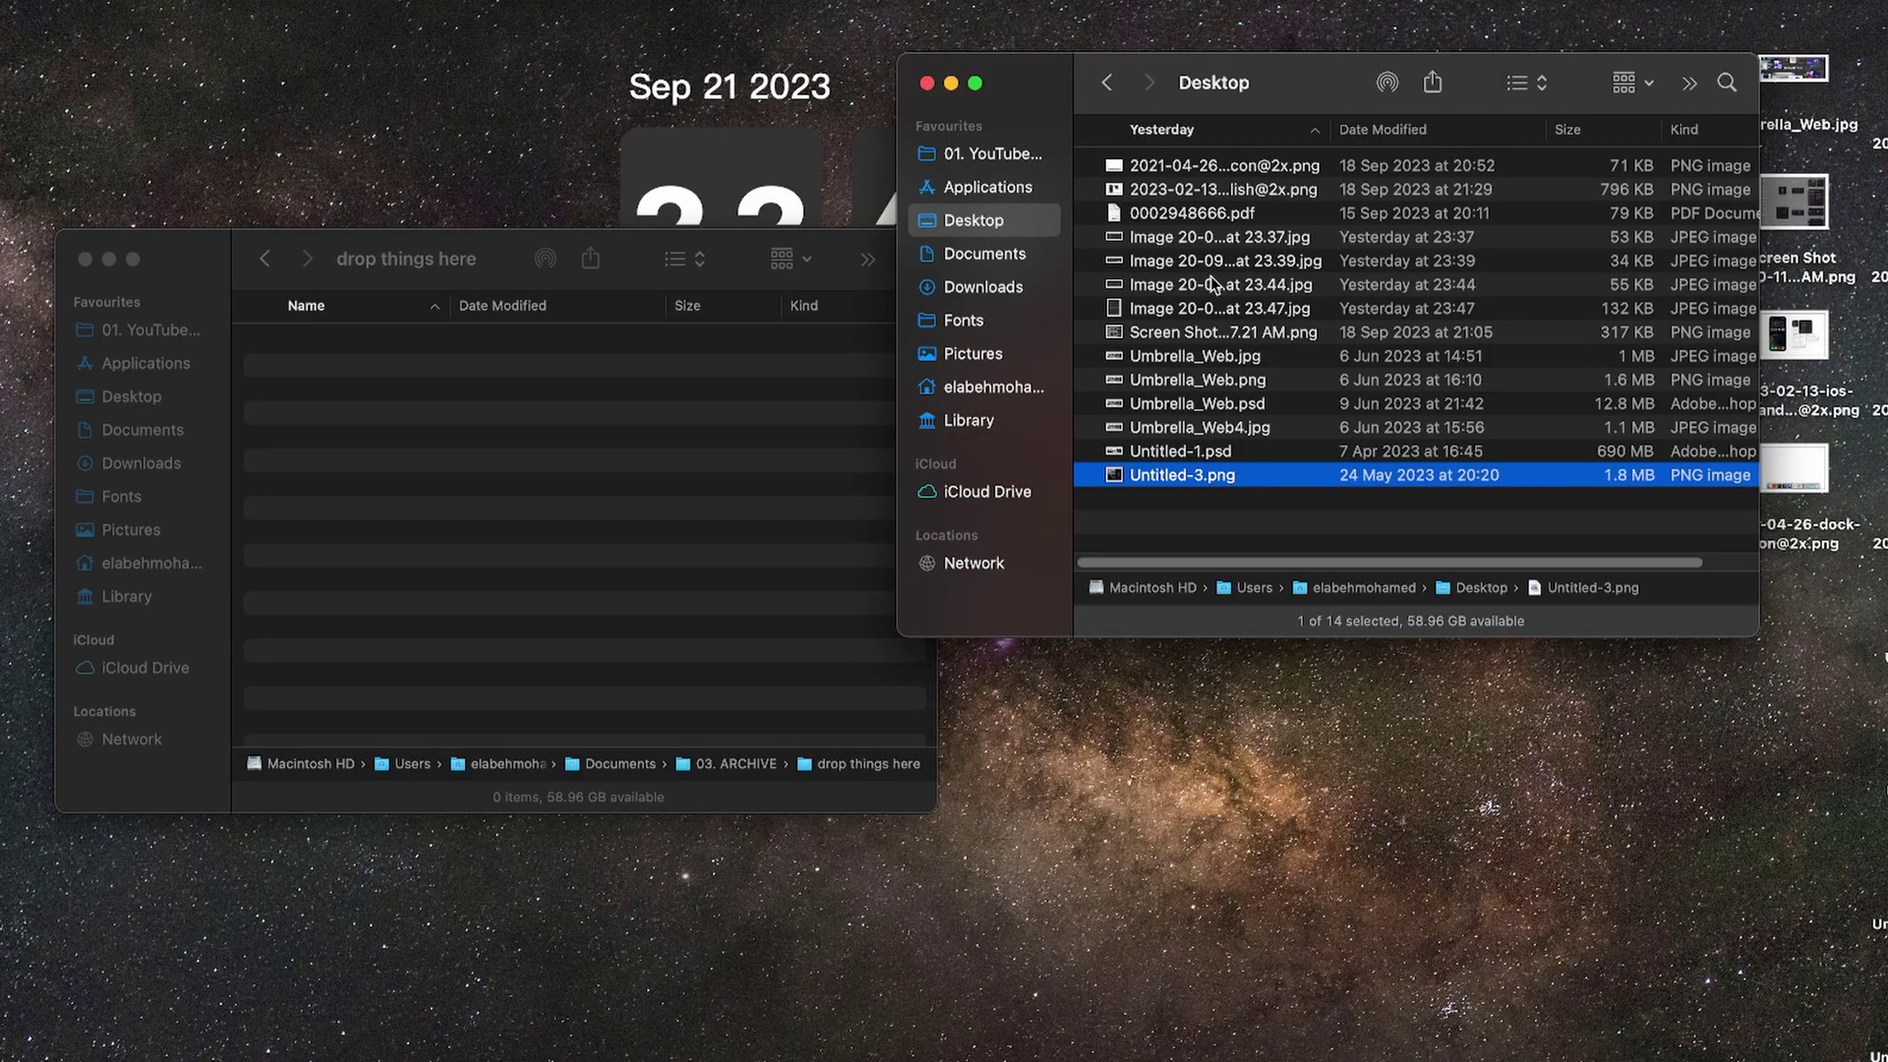
Stash eight selected desktop files on the Dropover shelf and drop them into 'drop things here'
left_click(1190, 309, "shift")
left_click_drag(1204, 379, 747, 493)
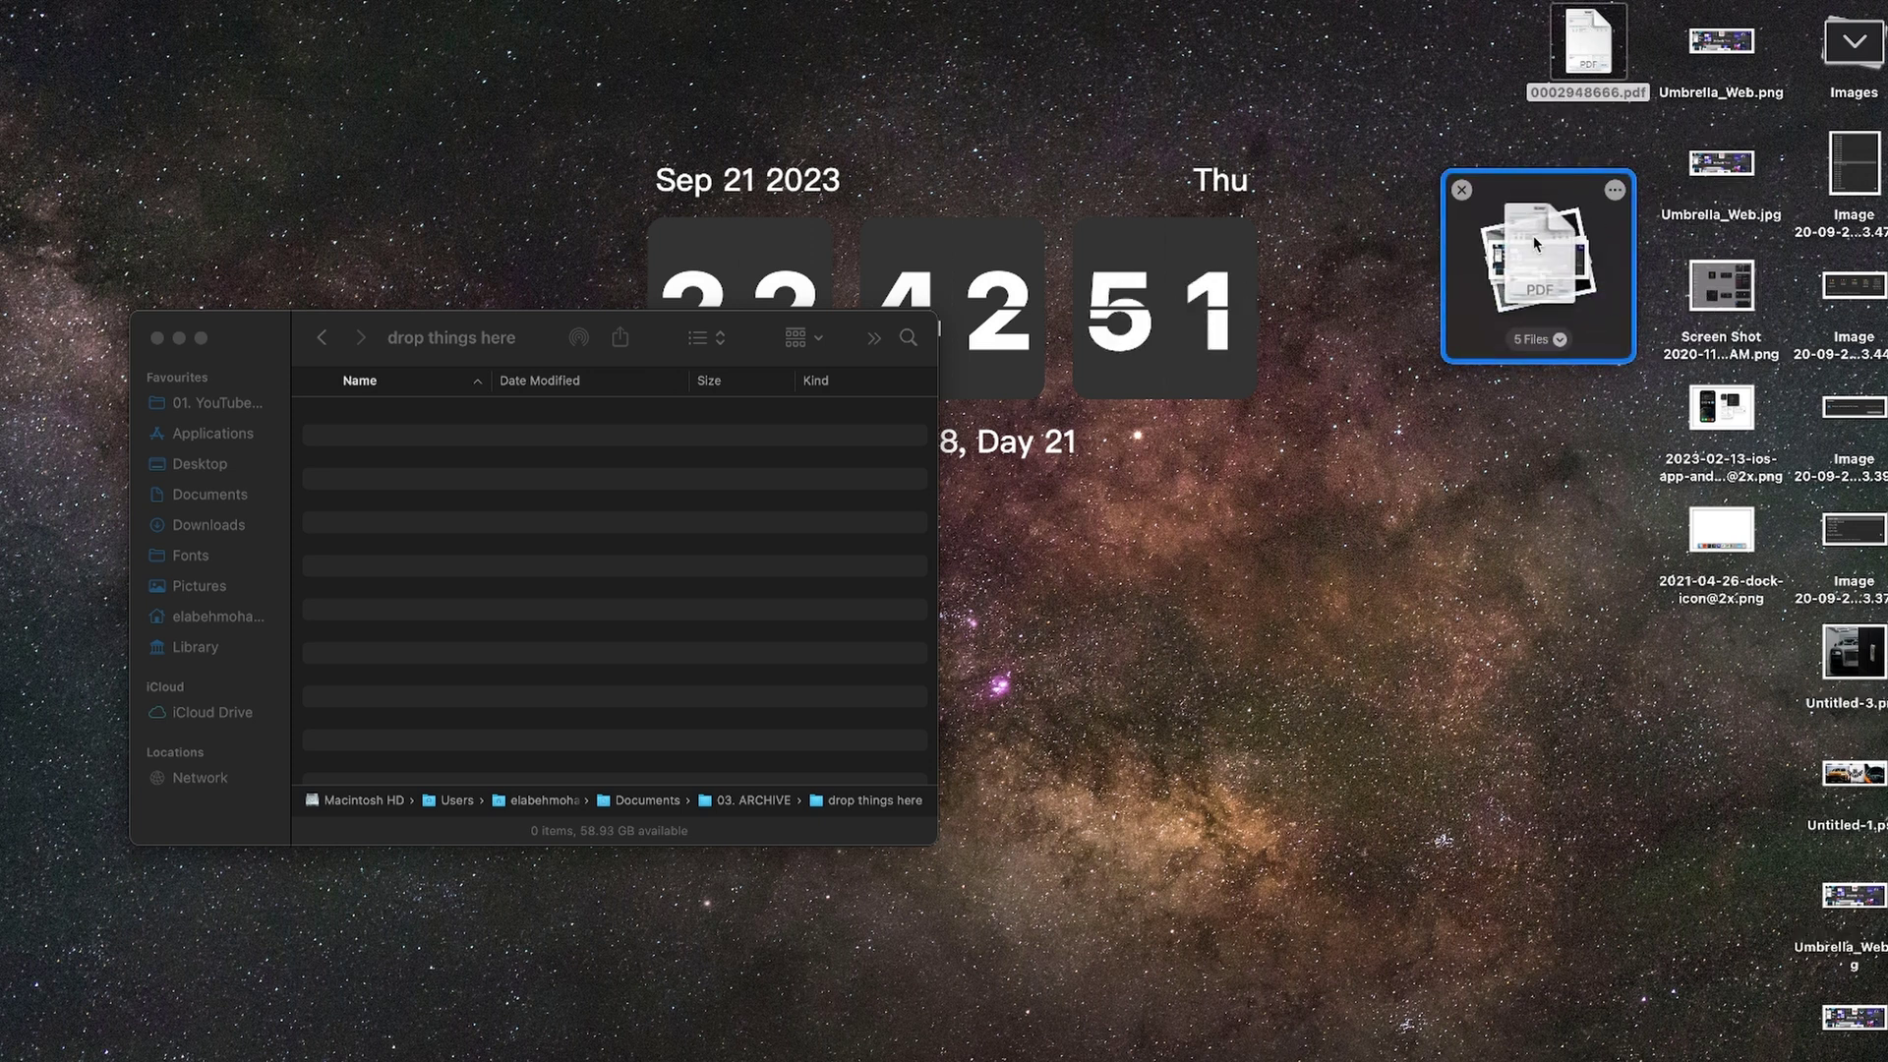
left_click_drag(1448, 303, 739, 531)
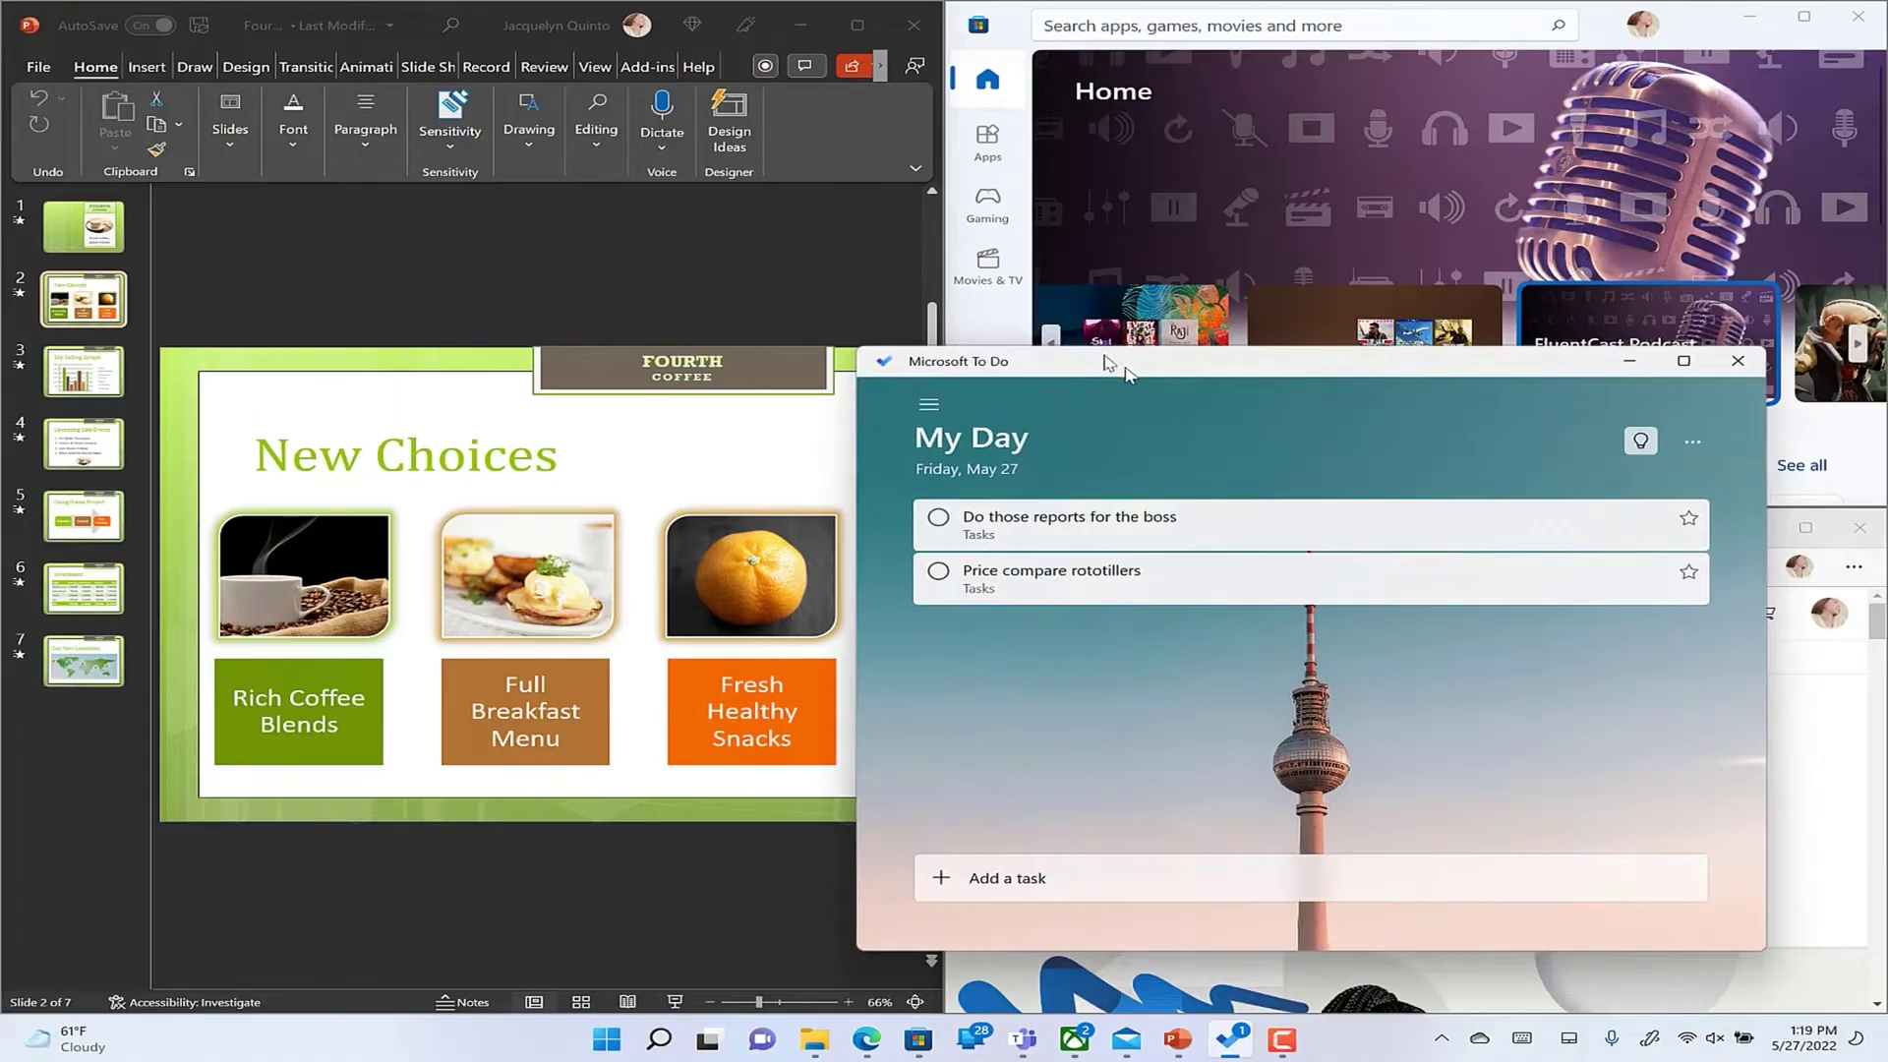
Snap the Notion window to the right half, then drag it back to float centred
left_click_drag(1126, 373, 1887, 380)
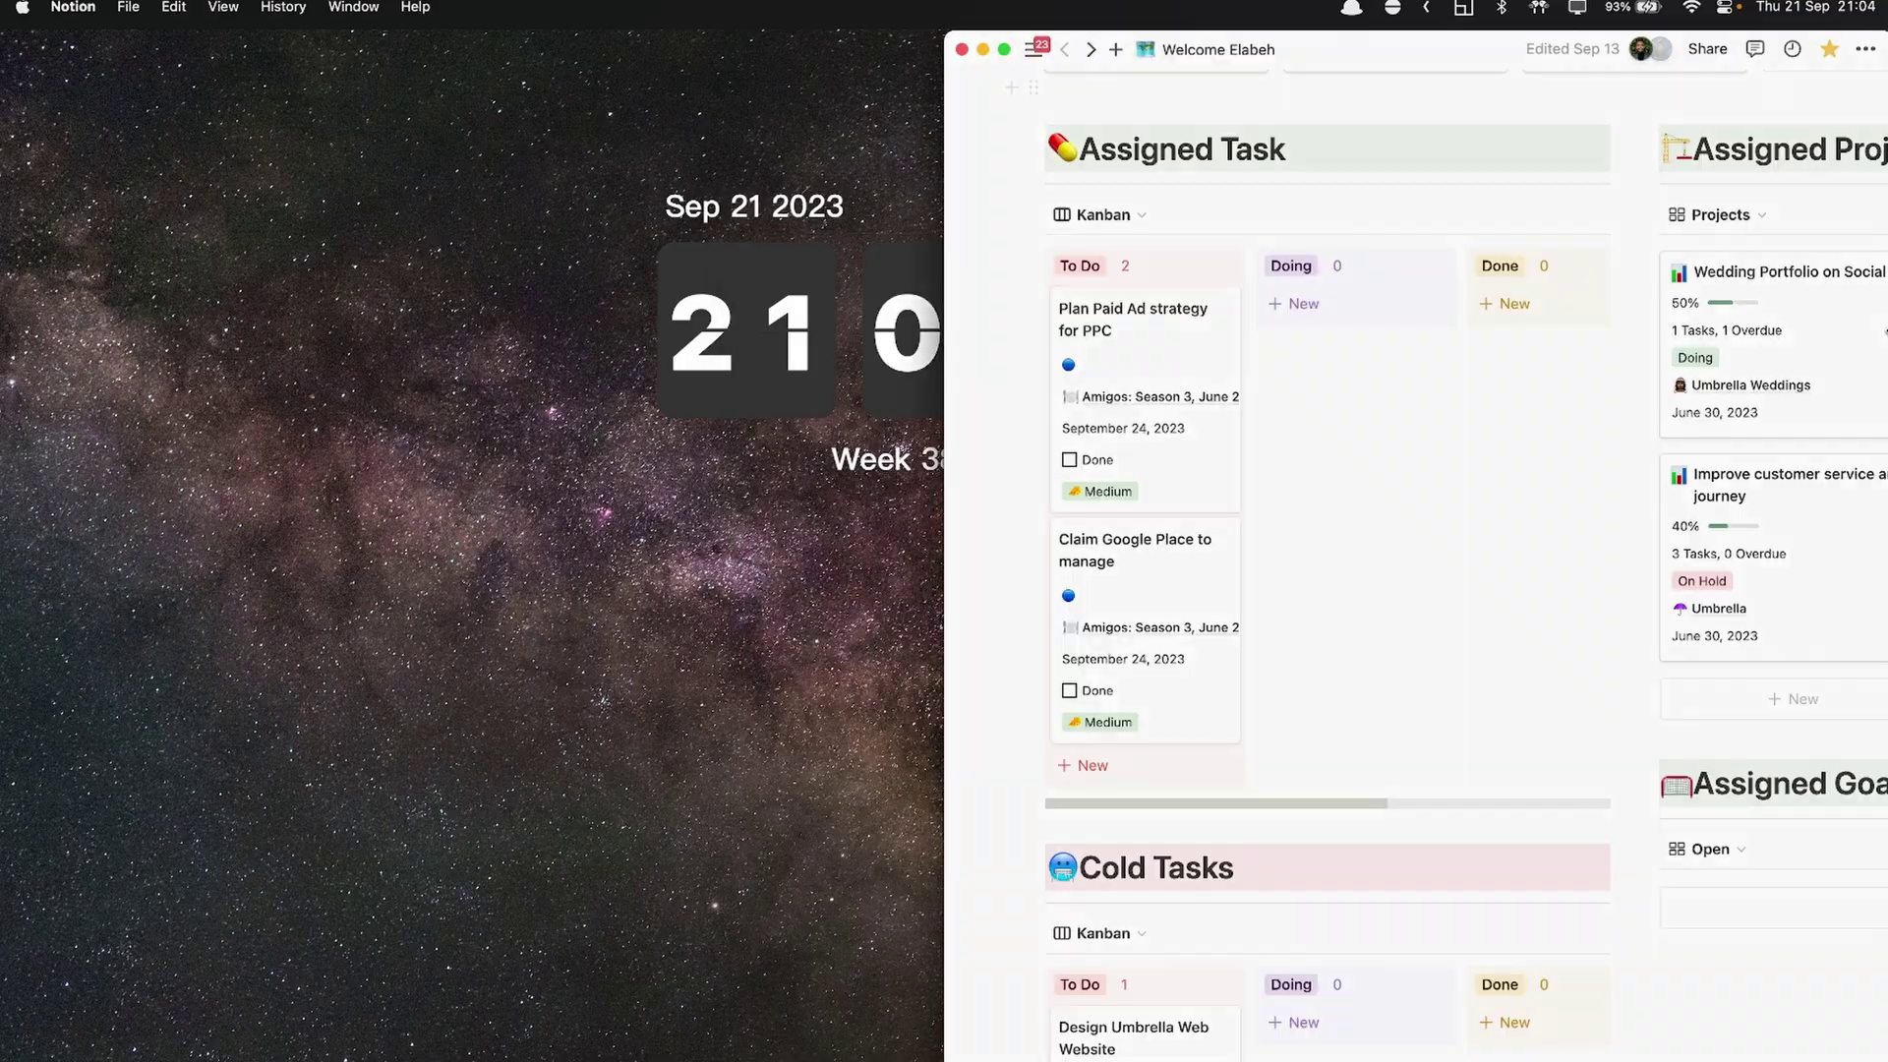
scroll(1538, 101, "up", 2)
left_click_drag(1472, 44, 878, 229)
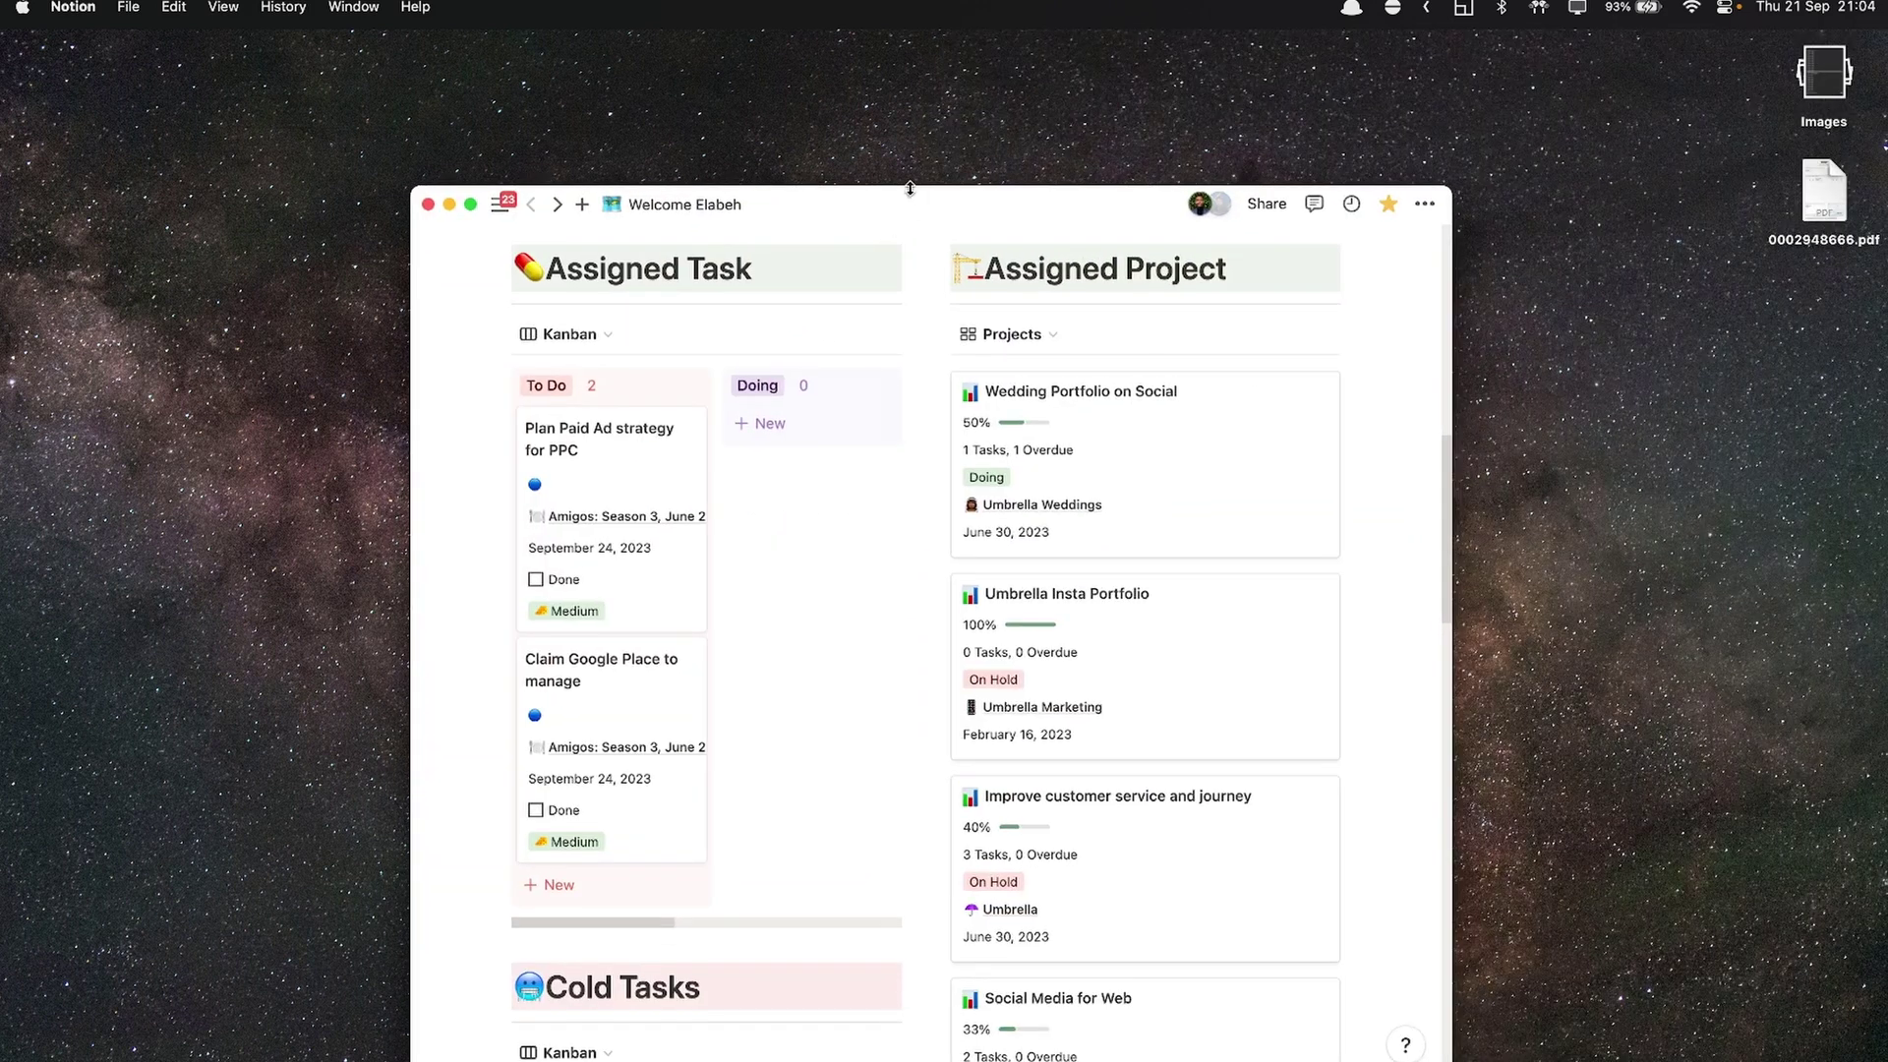
Maximise the Notion window, then snap it to the left and right halves with Control+Option+arrows
double_click(907, 202)
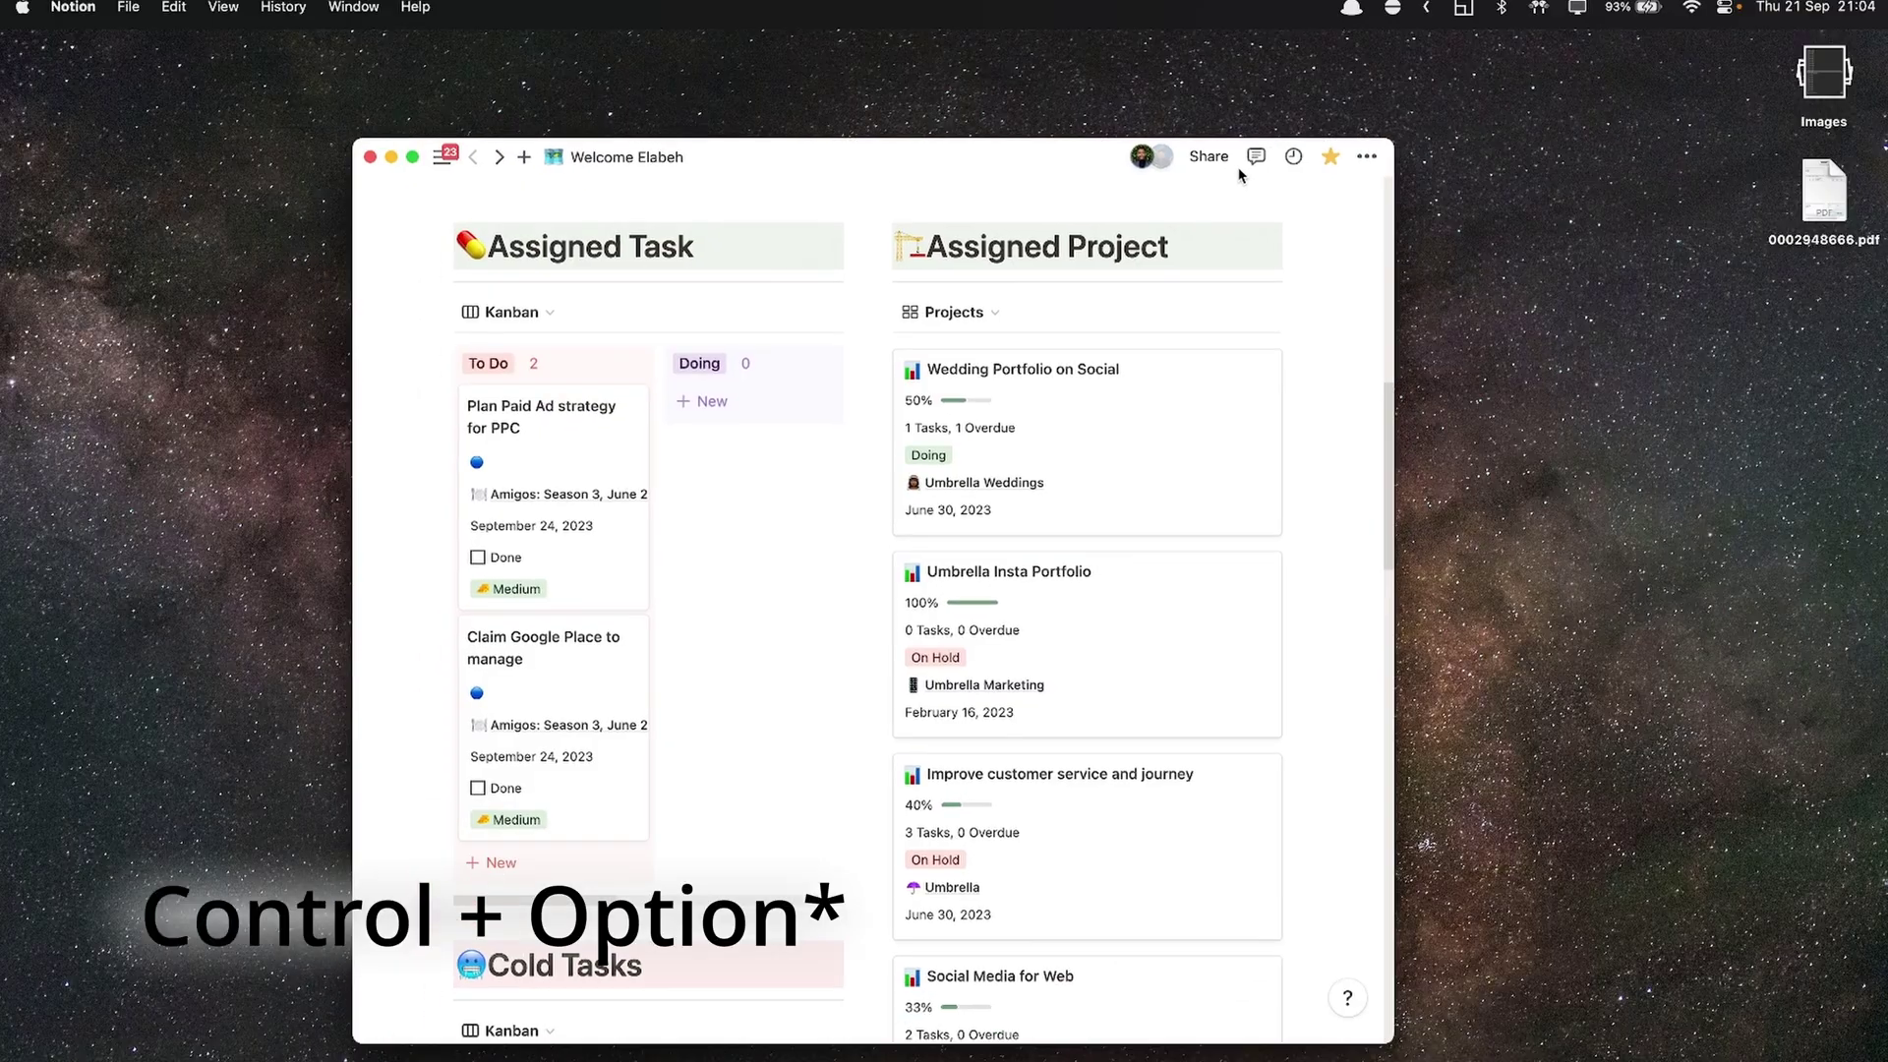
key("ctrl+alt+Left")
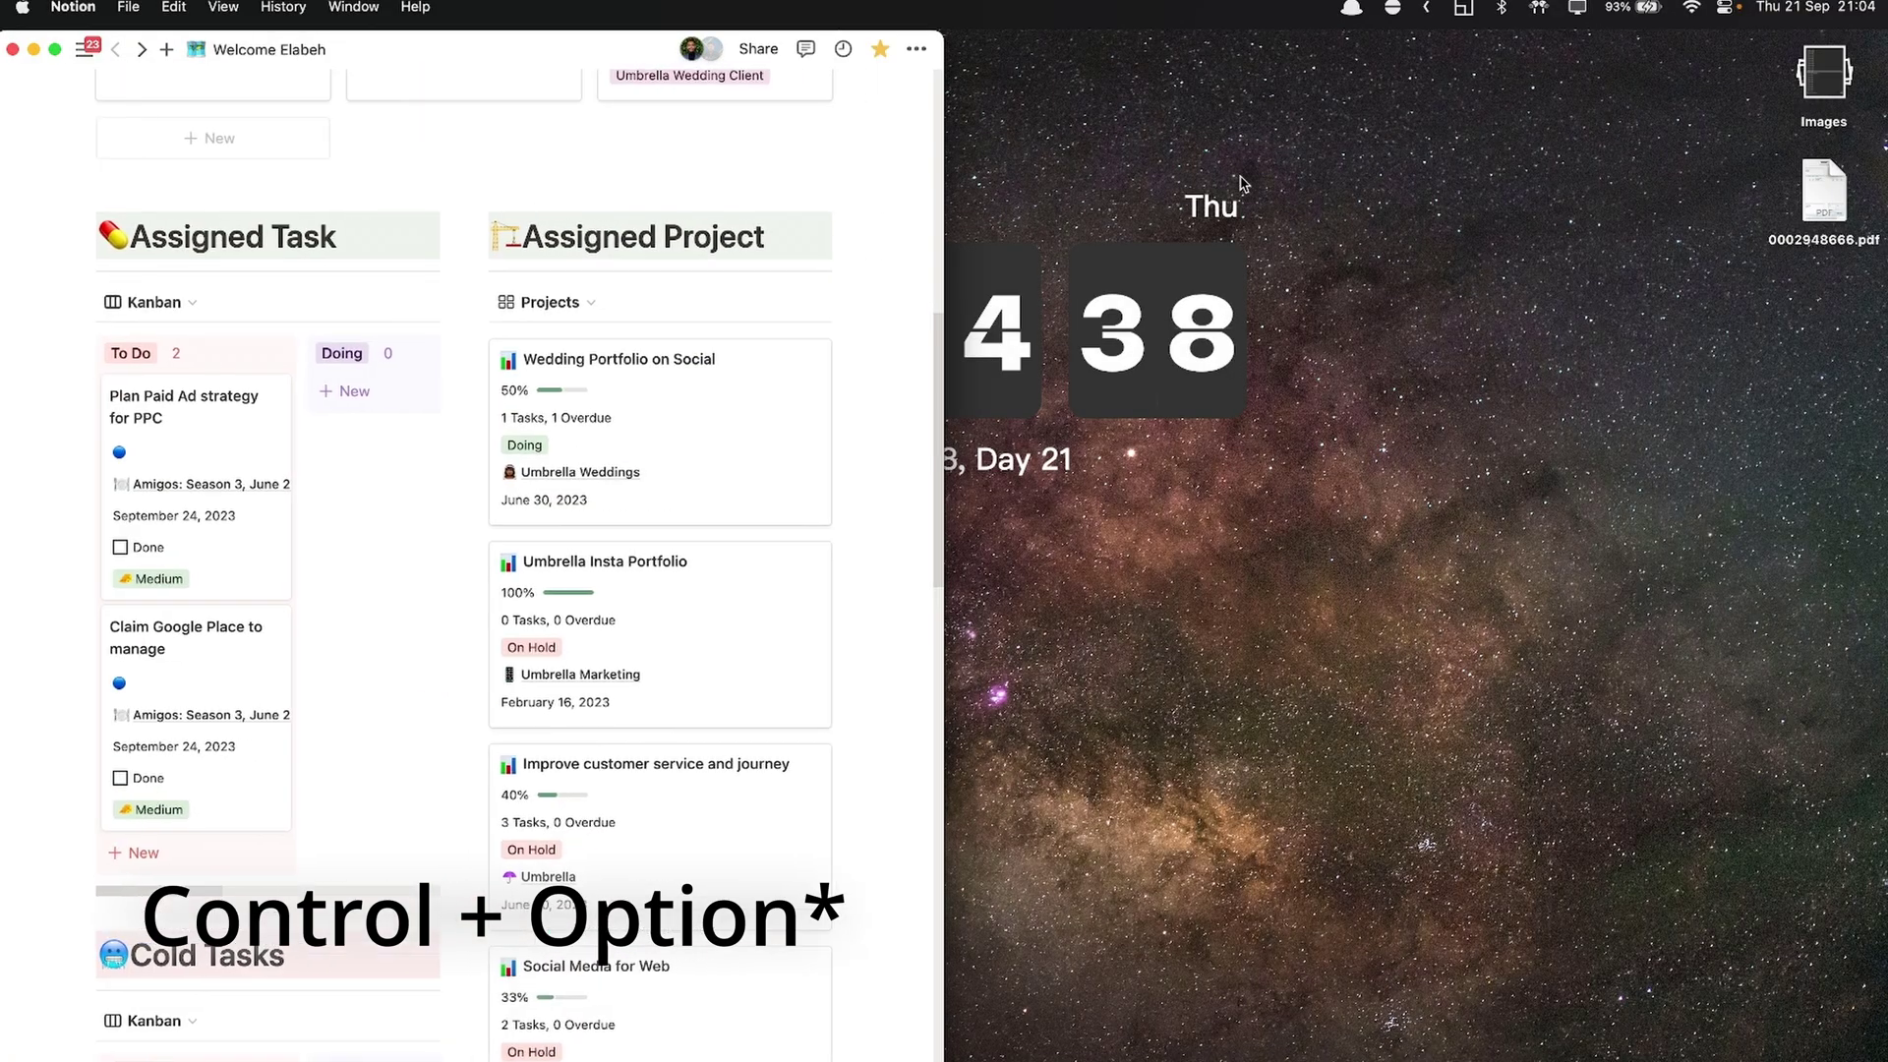
key("ctrl+alt+Right")
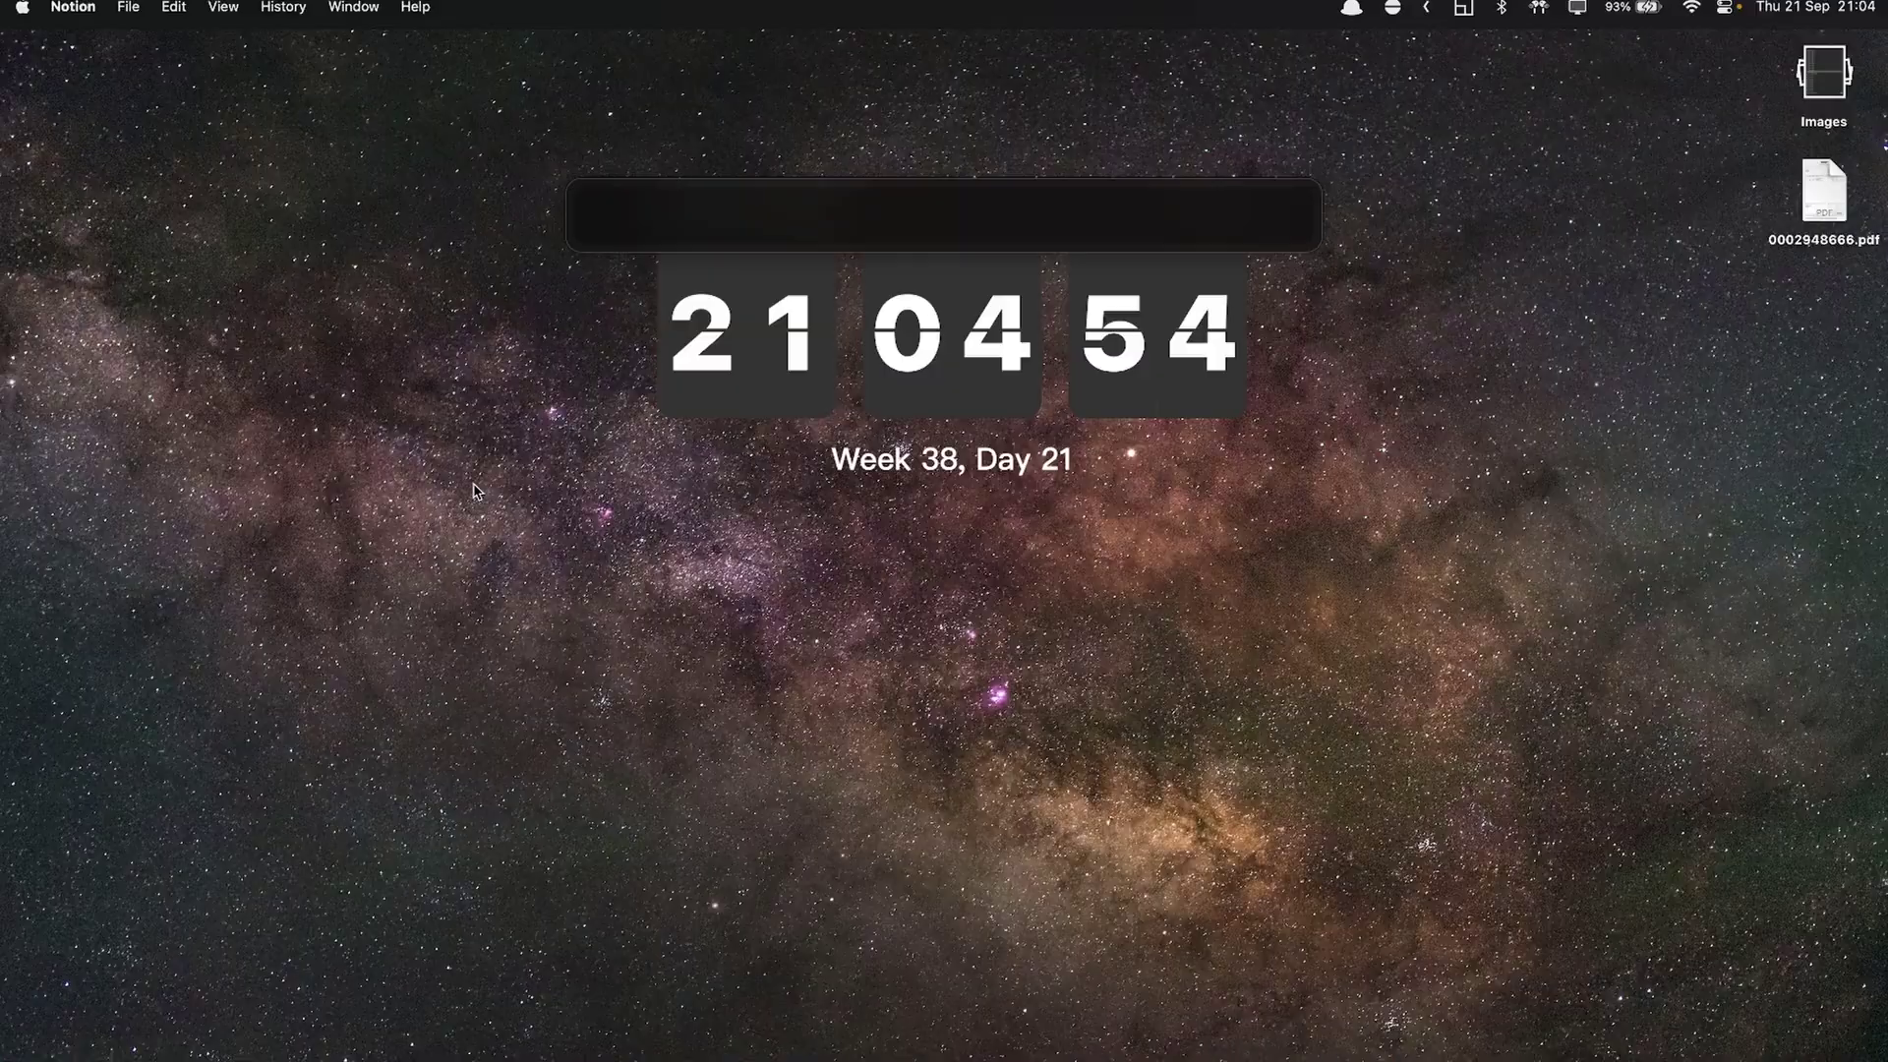
Launch Rectangle from the 're' launcher search and shift its shortcuts window slightly left
key("super+space")
type("re")
key("Return")
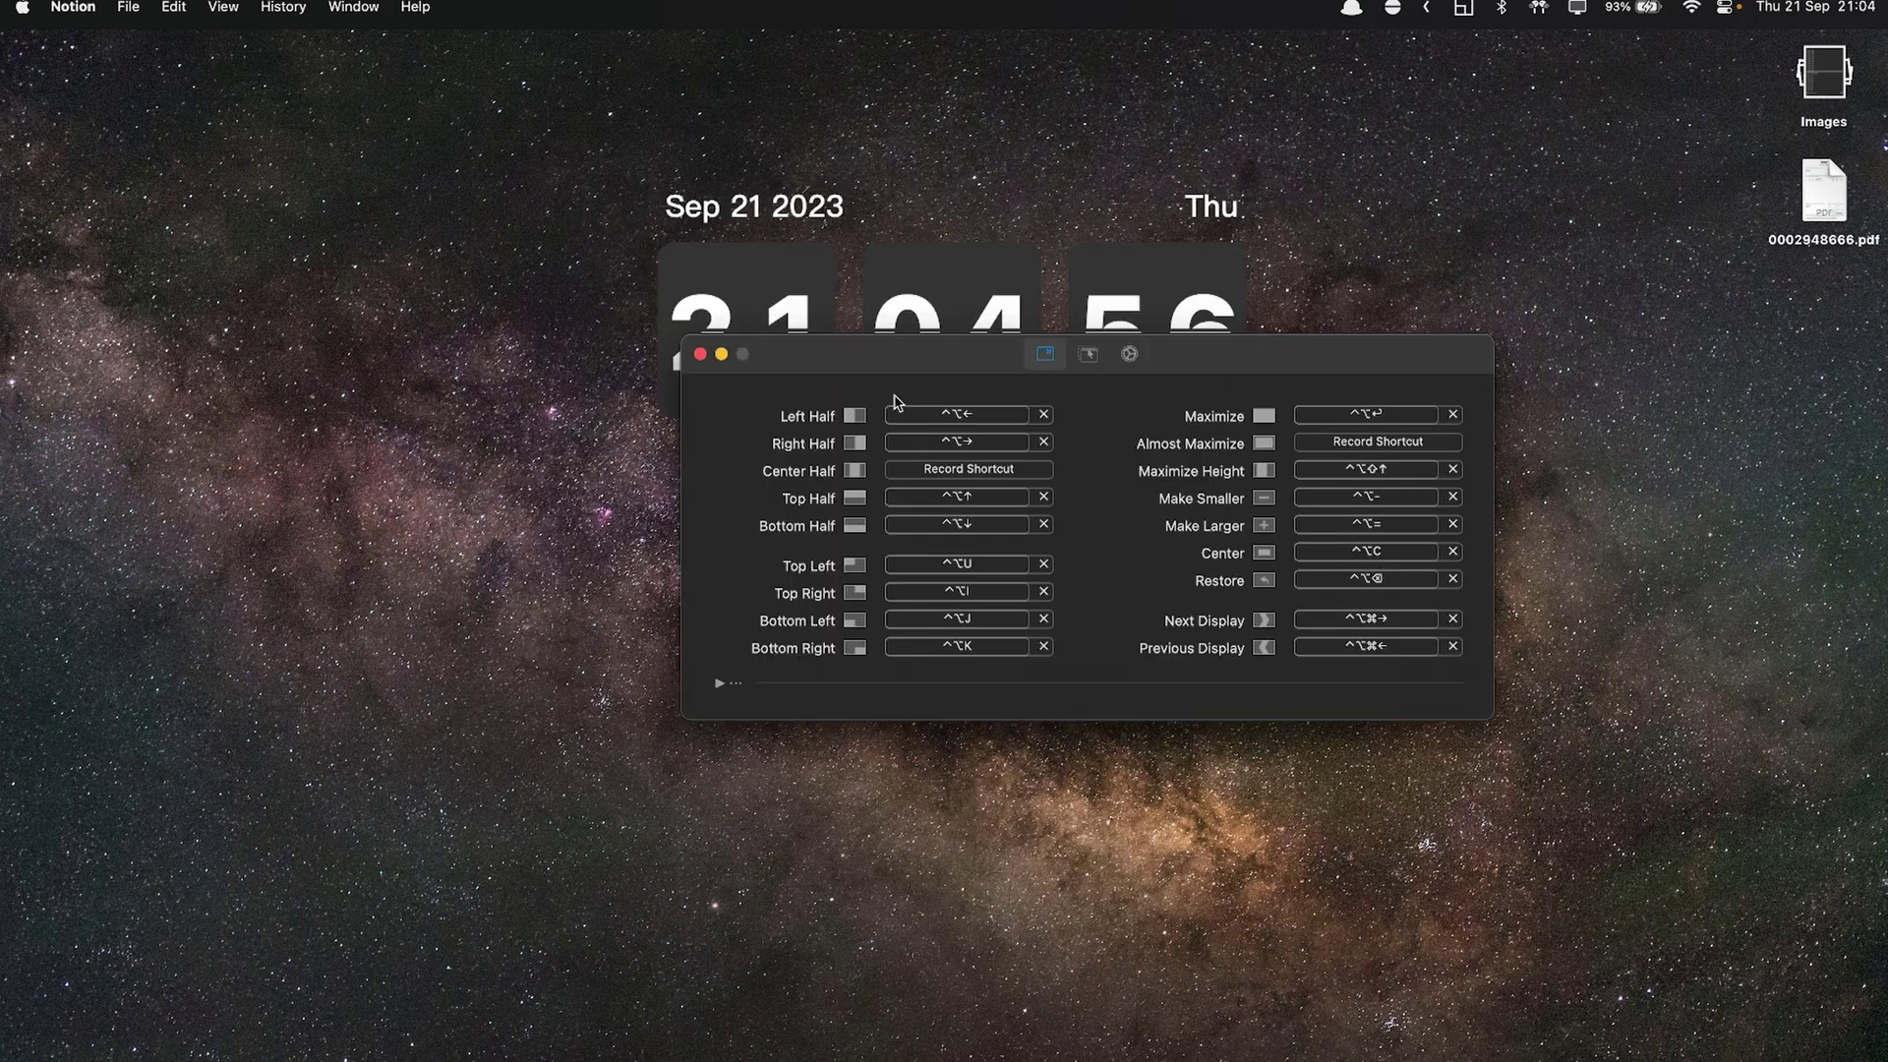
left_click_drag(971, 364, 820, 365)
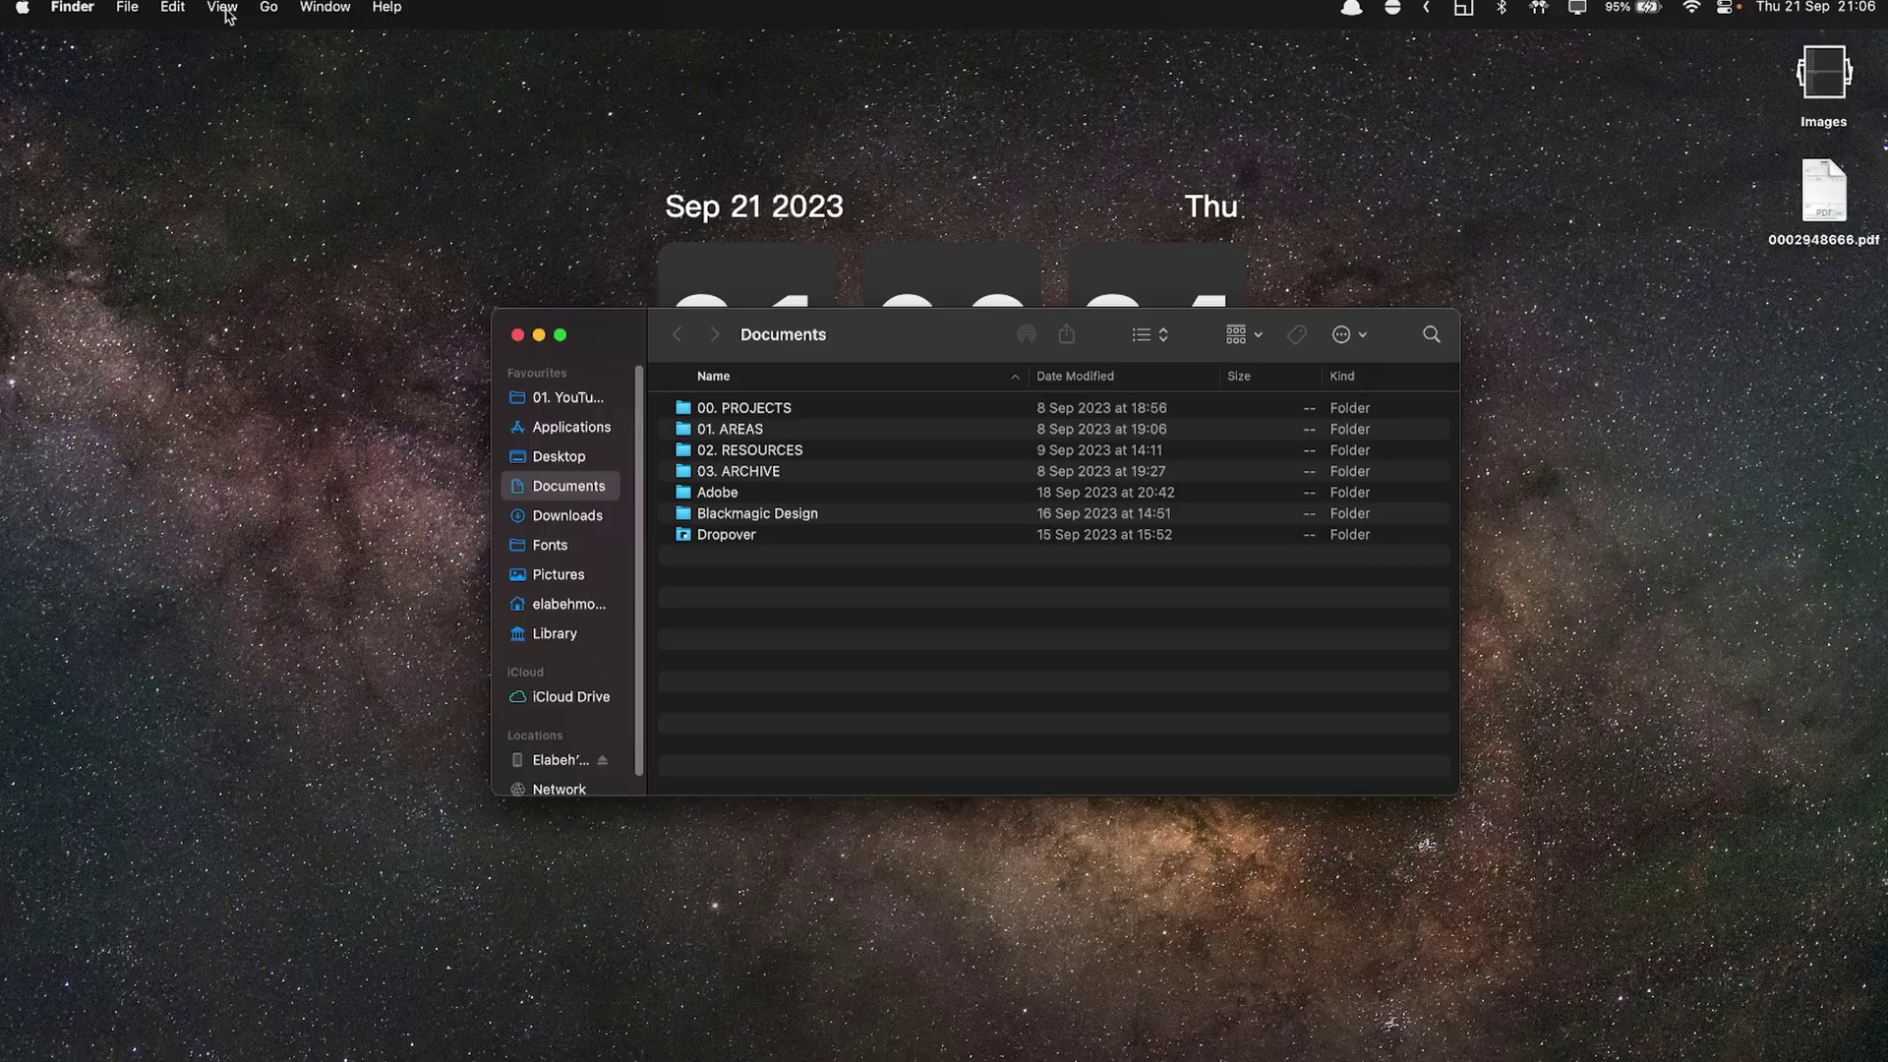
Show the Finder path bar and status bar from the View menu, then reopen Documents
left_click(222, 7)
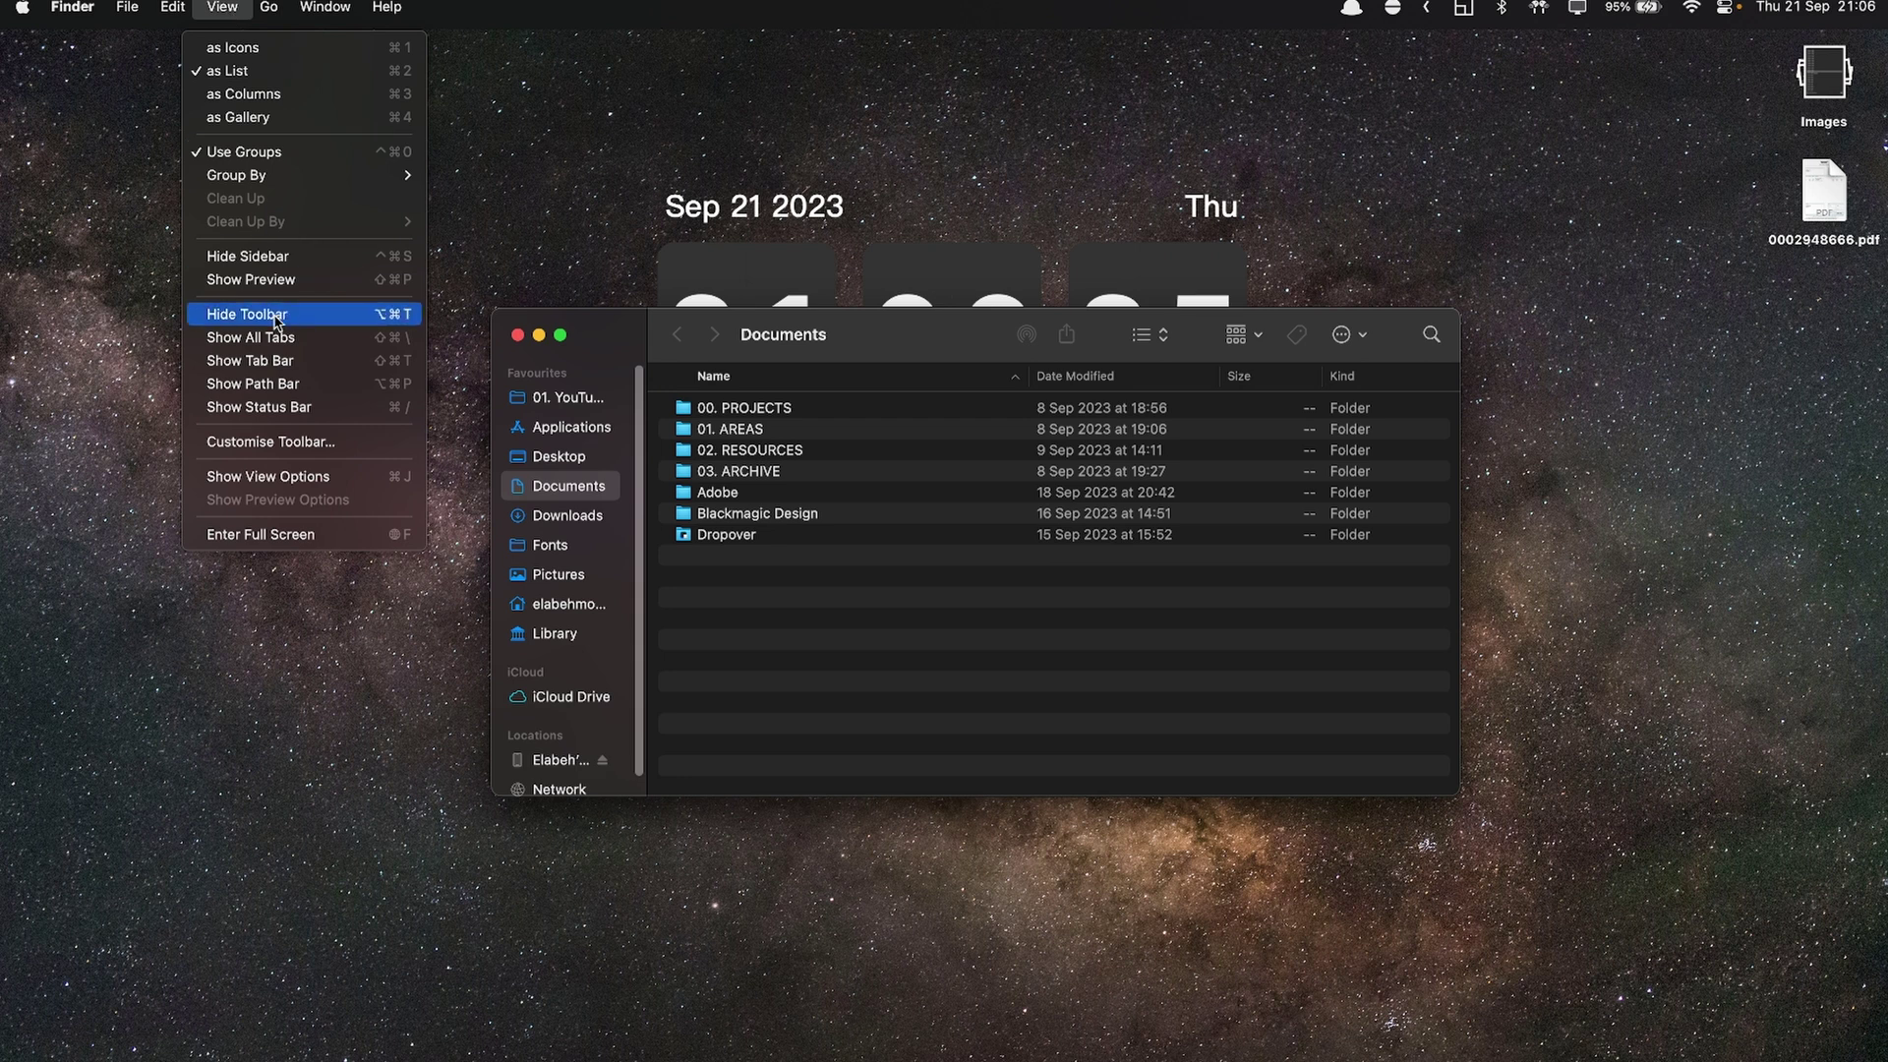
left_click(289, 388)
left_click(228, 10)
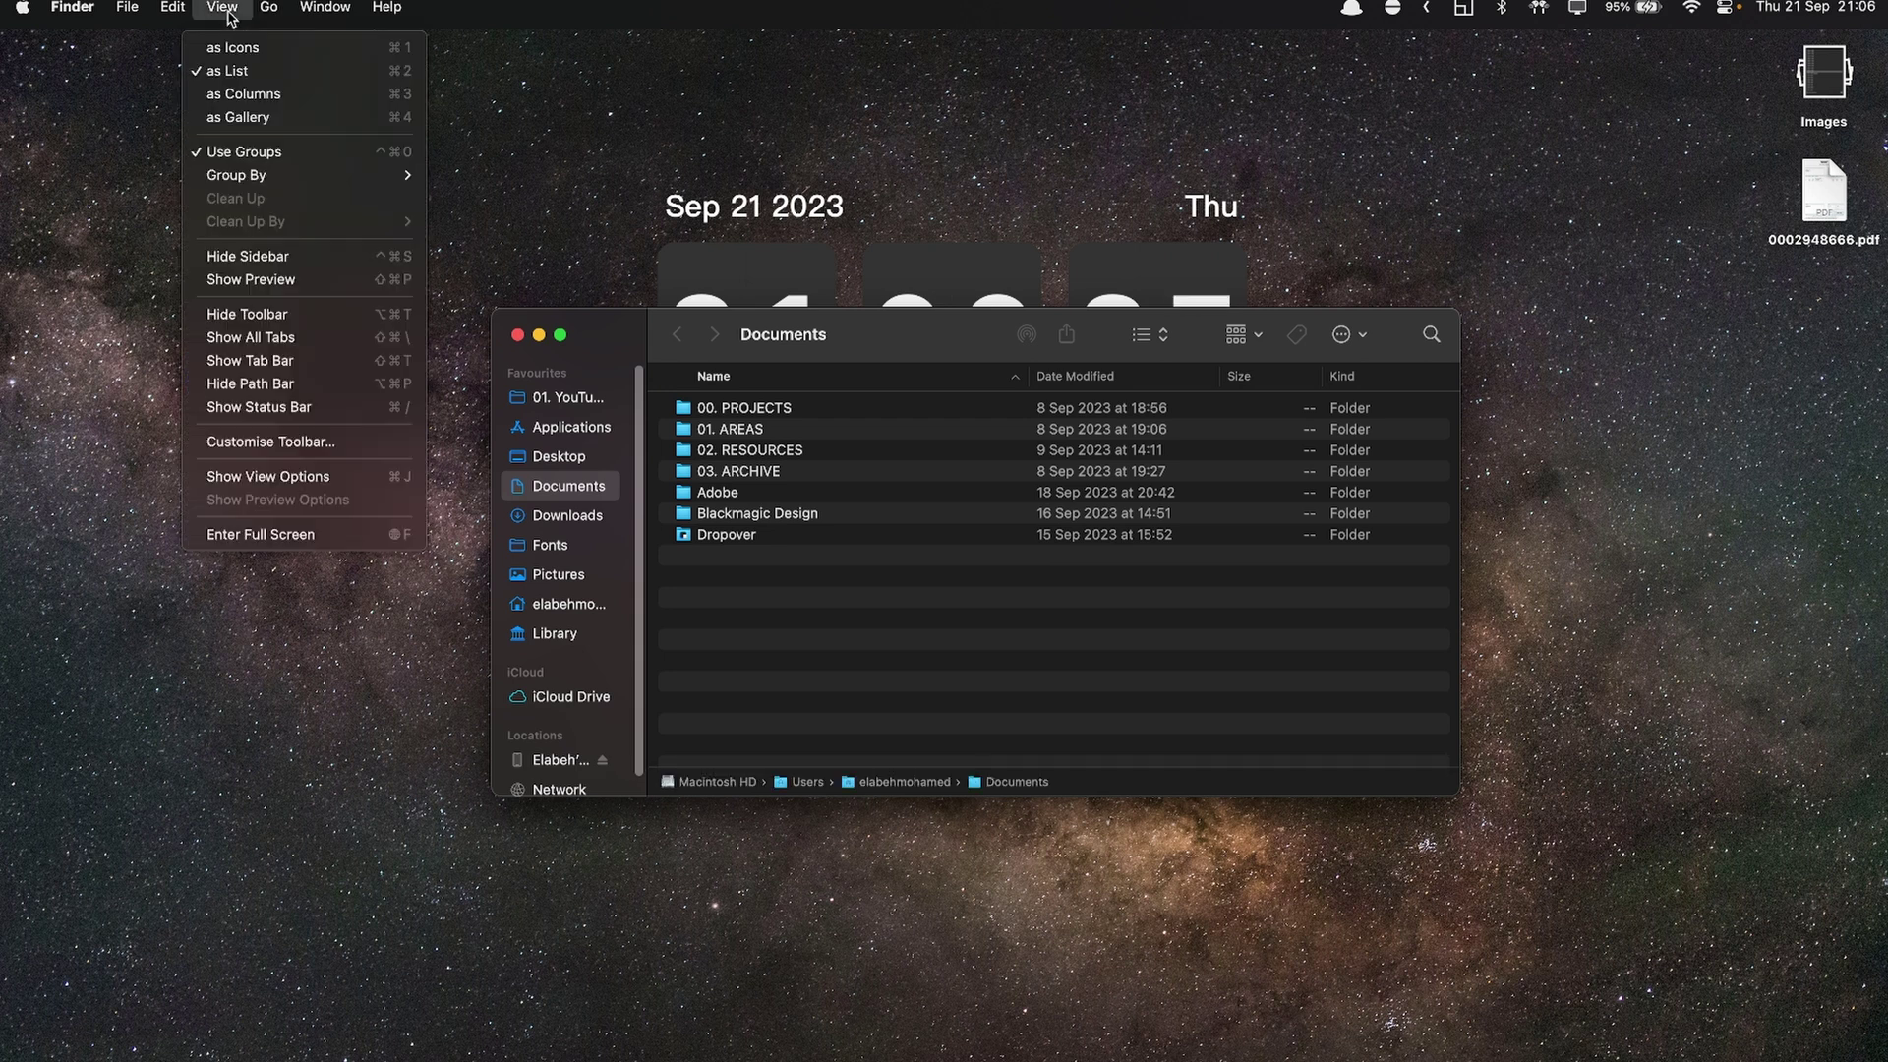
left_click(305, 408)
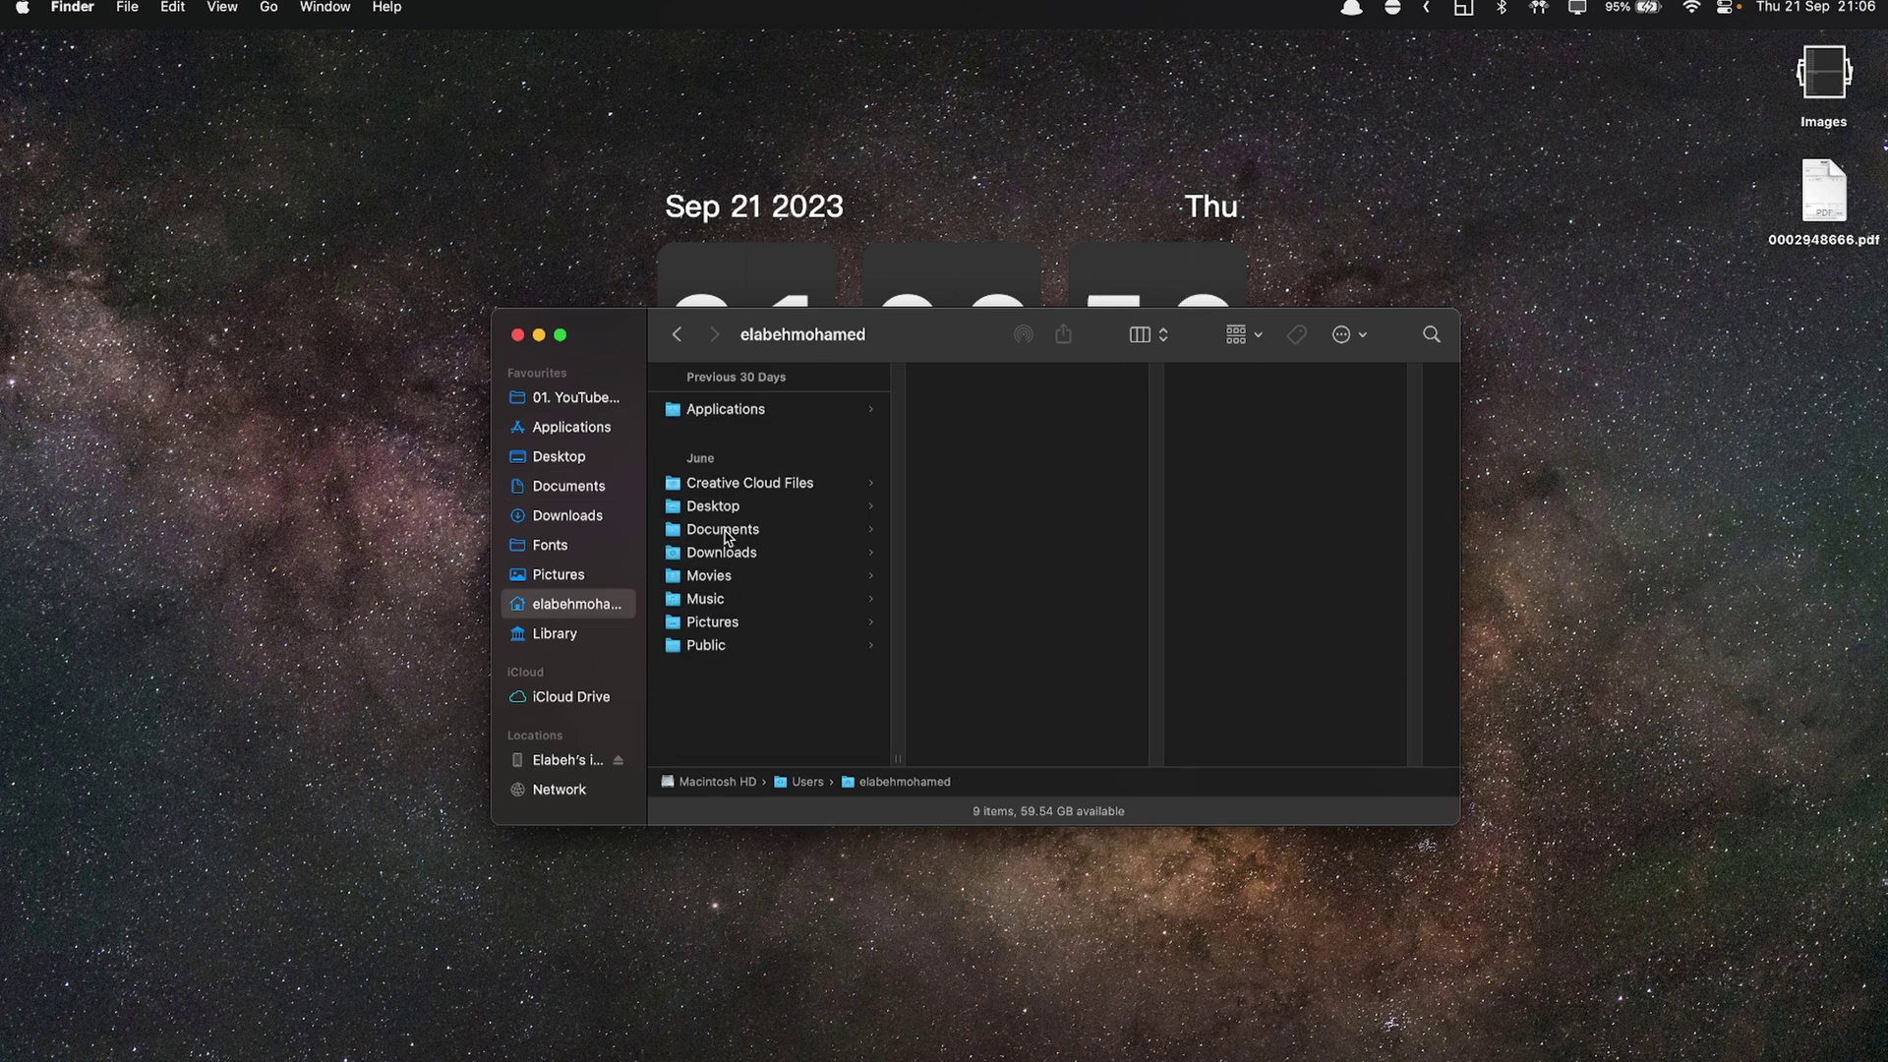
double_click(726, 531)
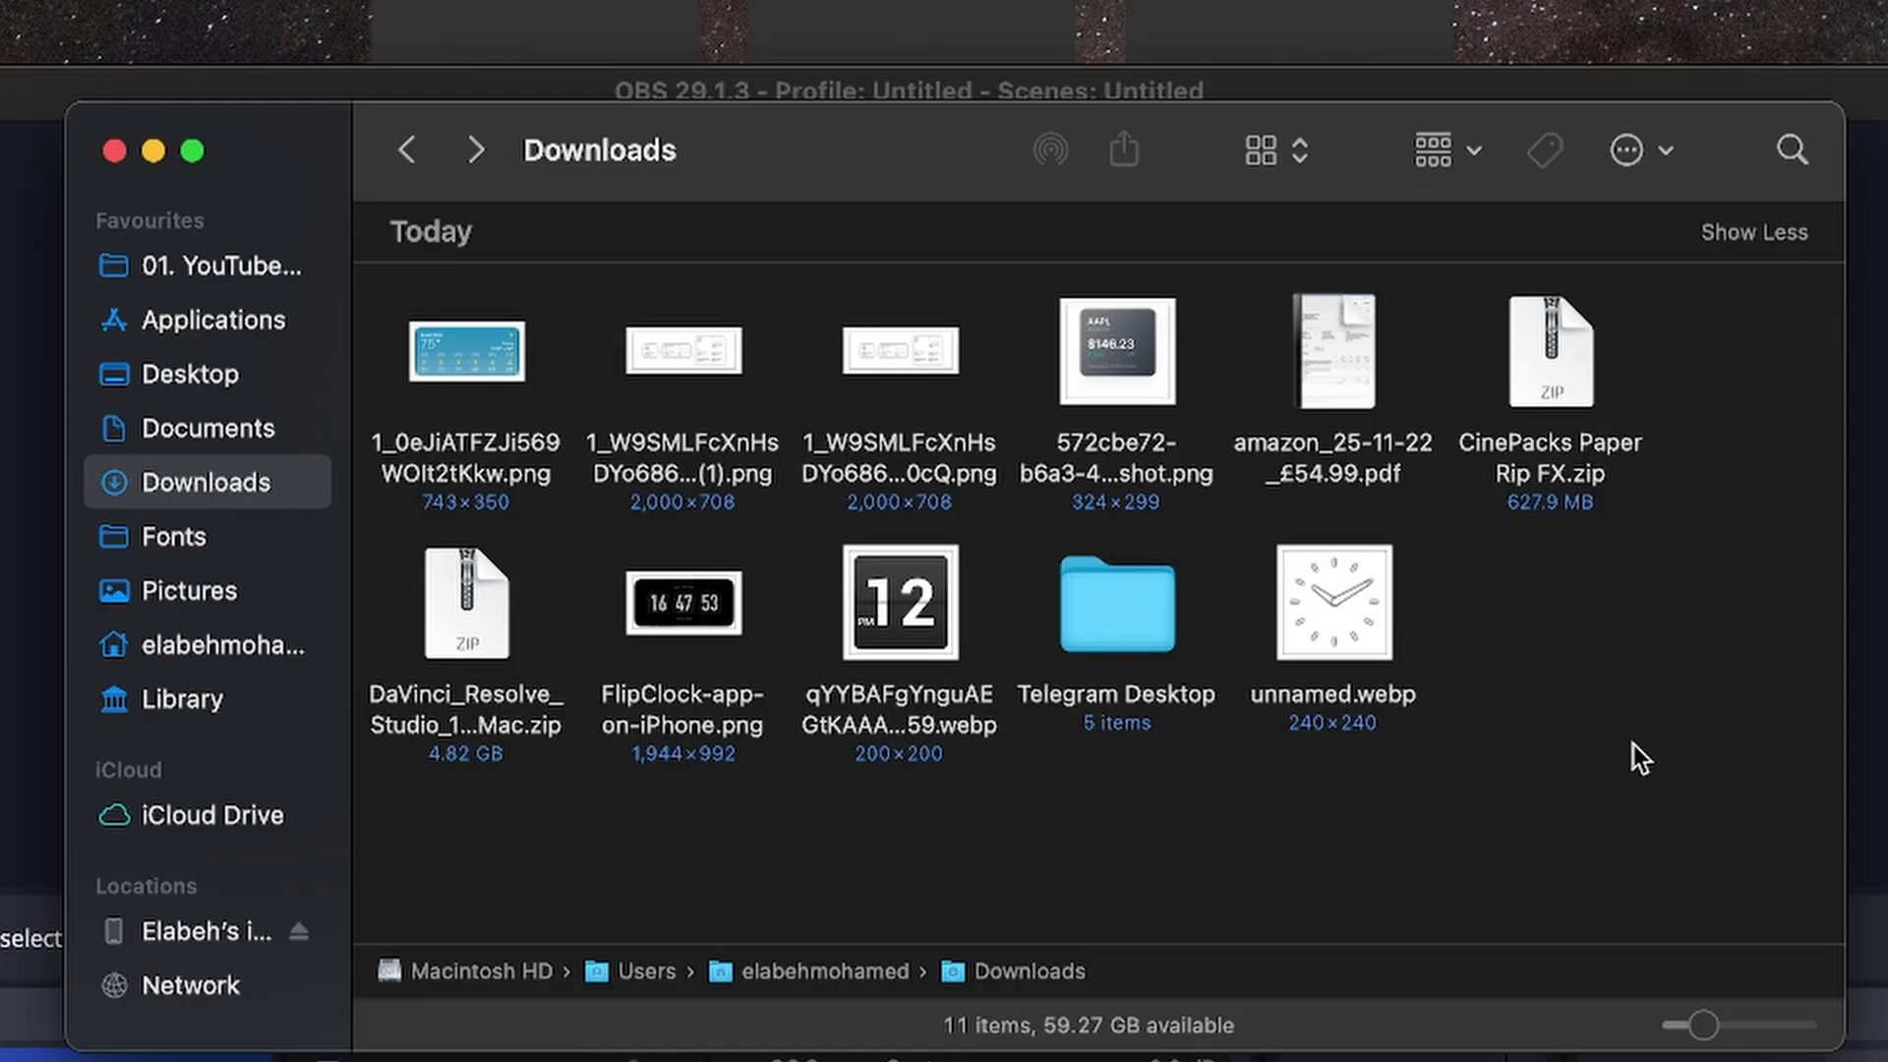
Marquee-select all 11 Downloads files and move them to the Trash with Command+Delete
left_click_drag(1632, 758, 403, 323)
key("super+BackSpace")
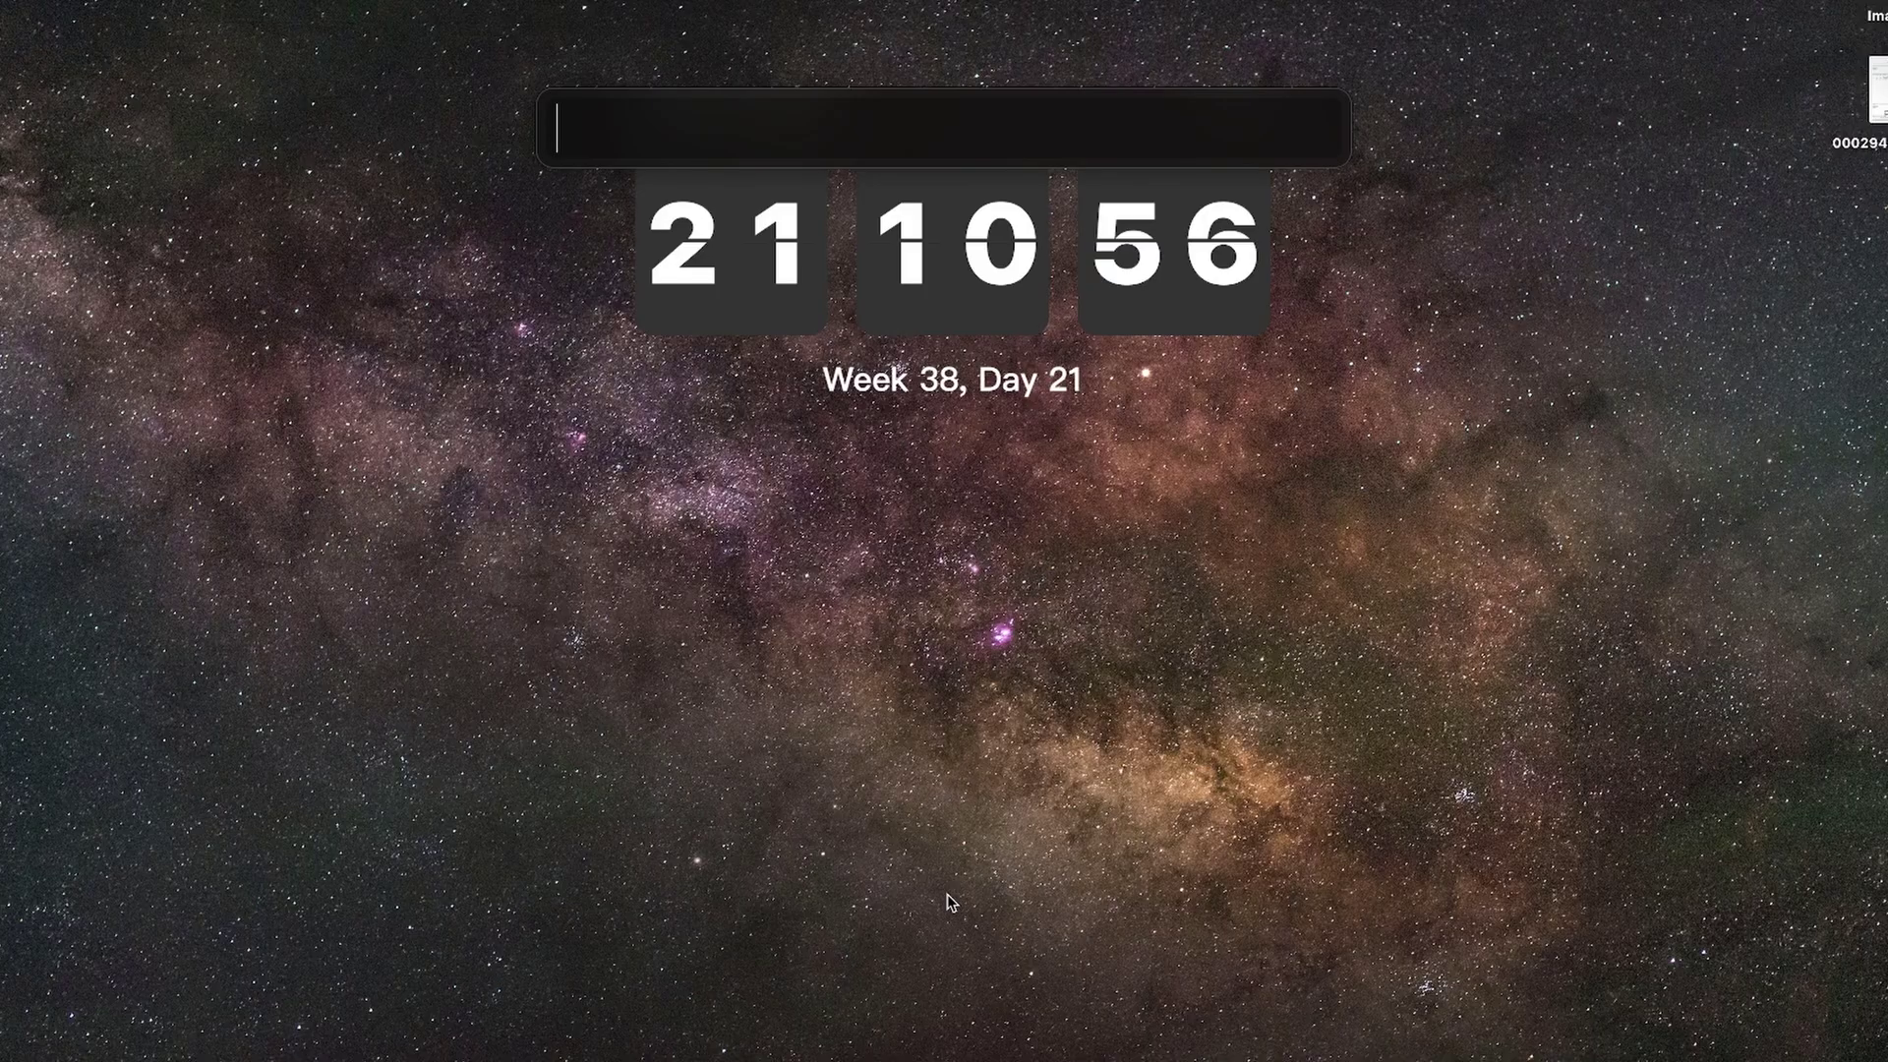
Search 're' in Alfred and launch Rectangle.app from the top result
type("re")
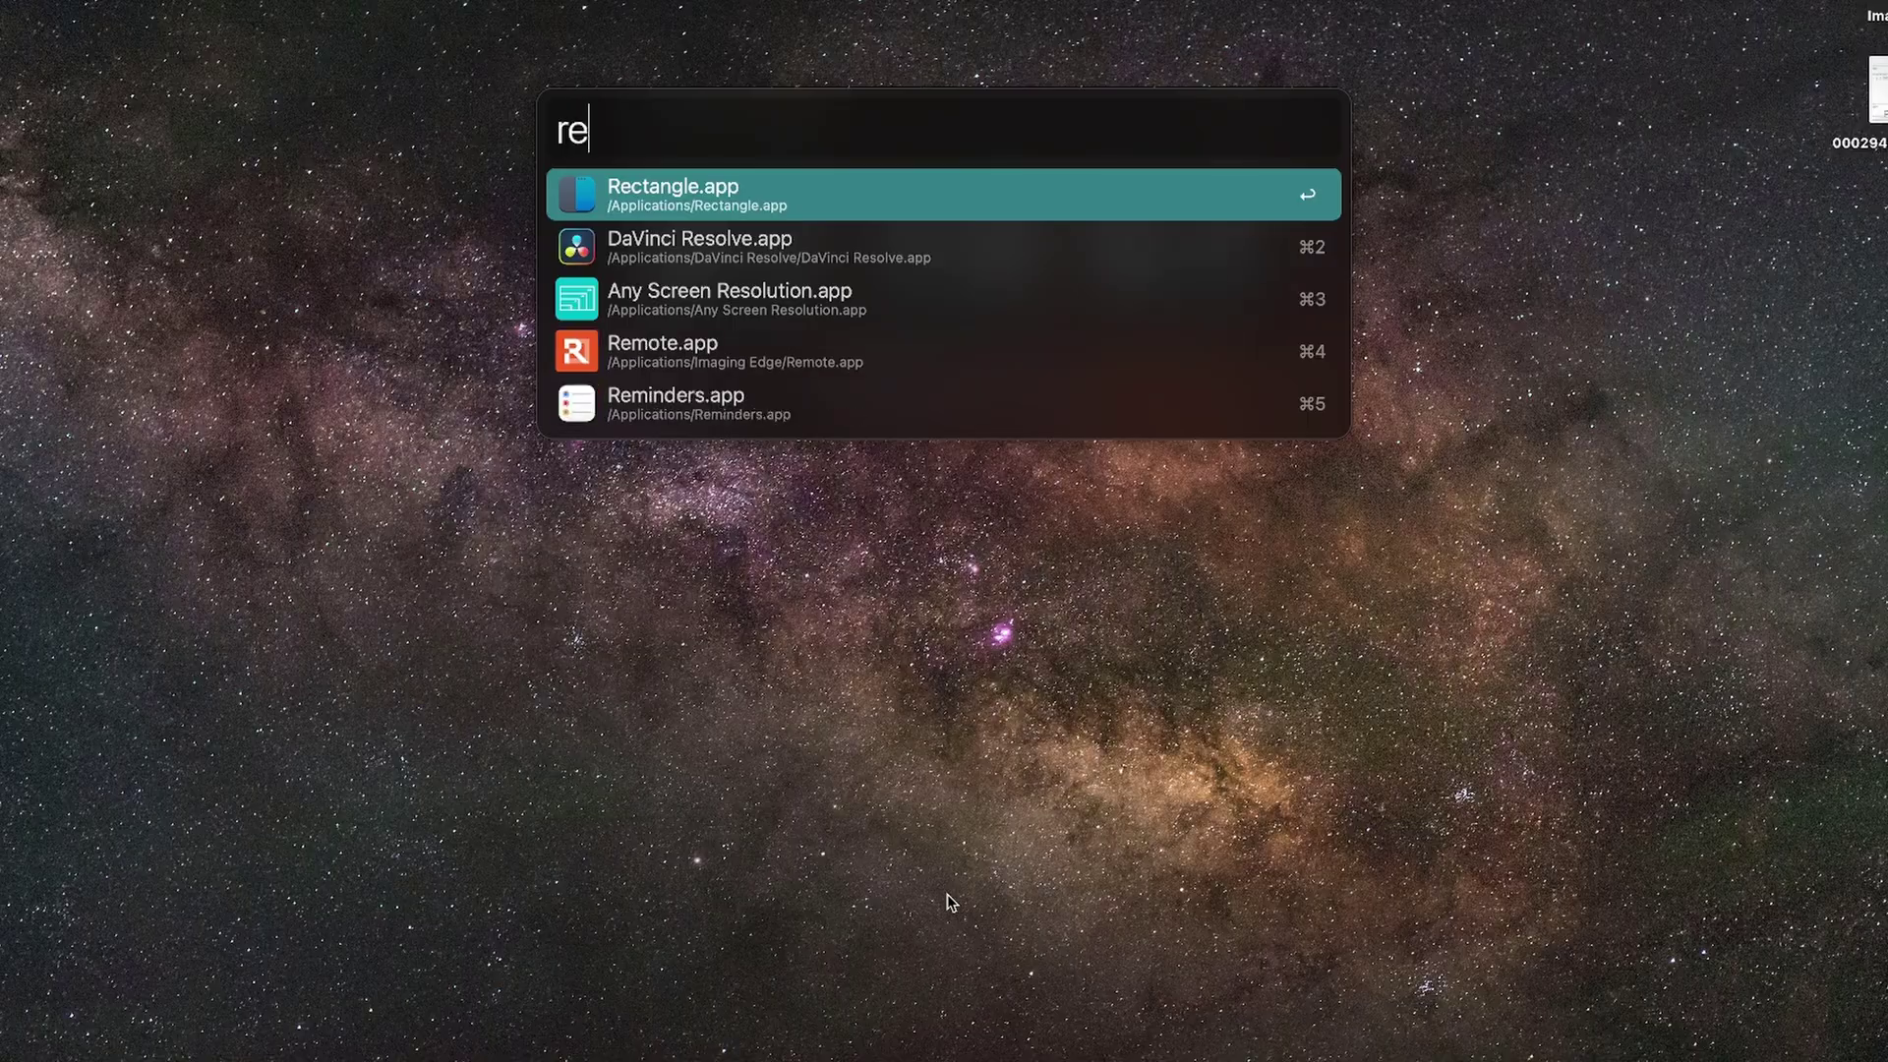
key("Return")
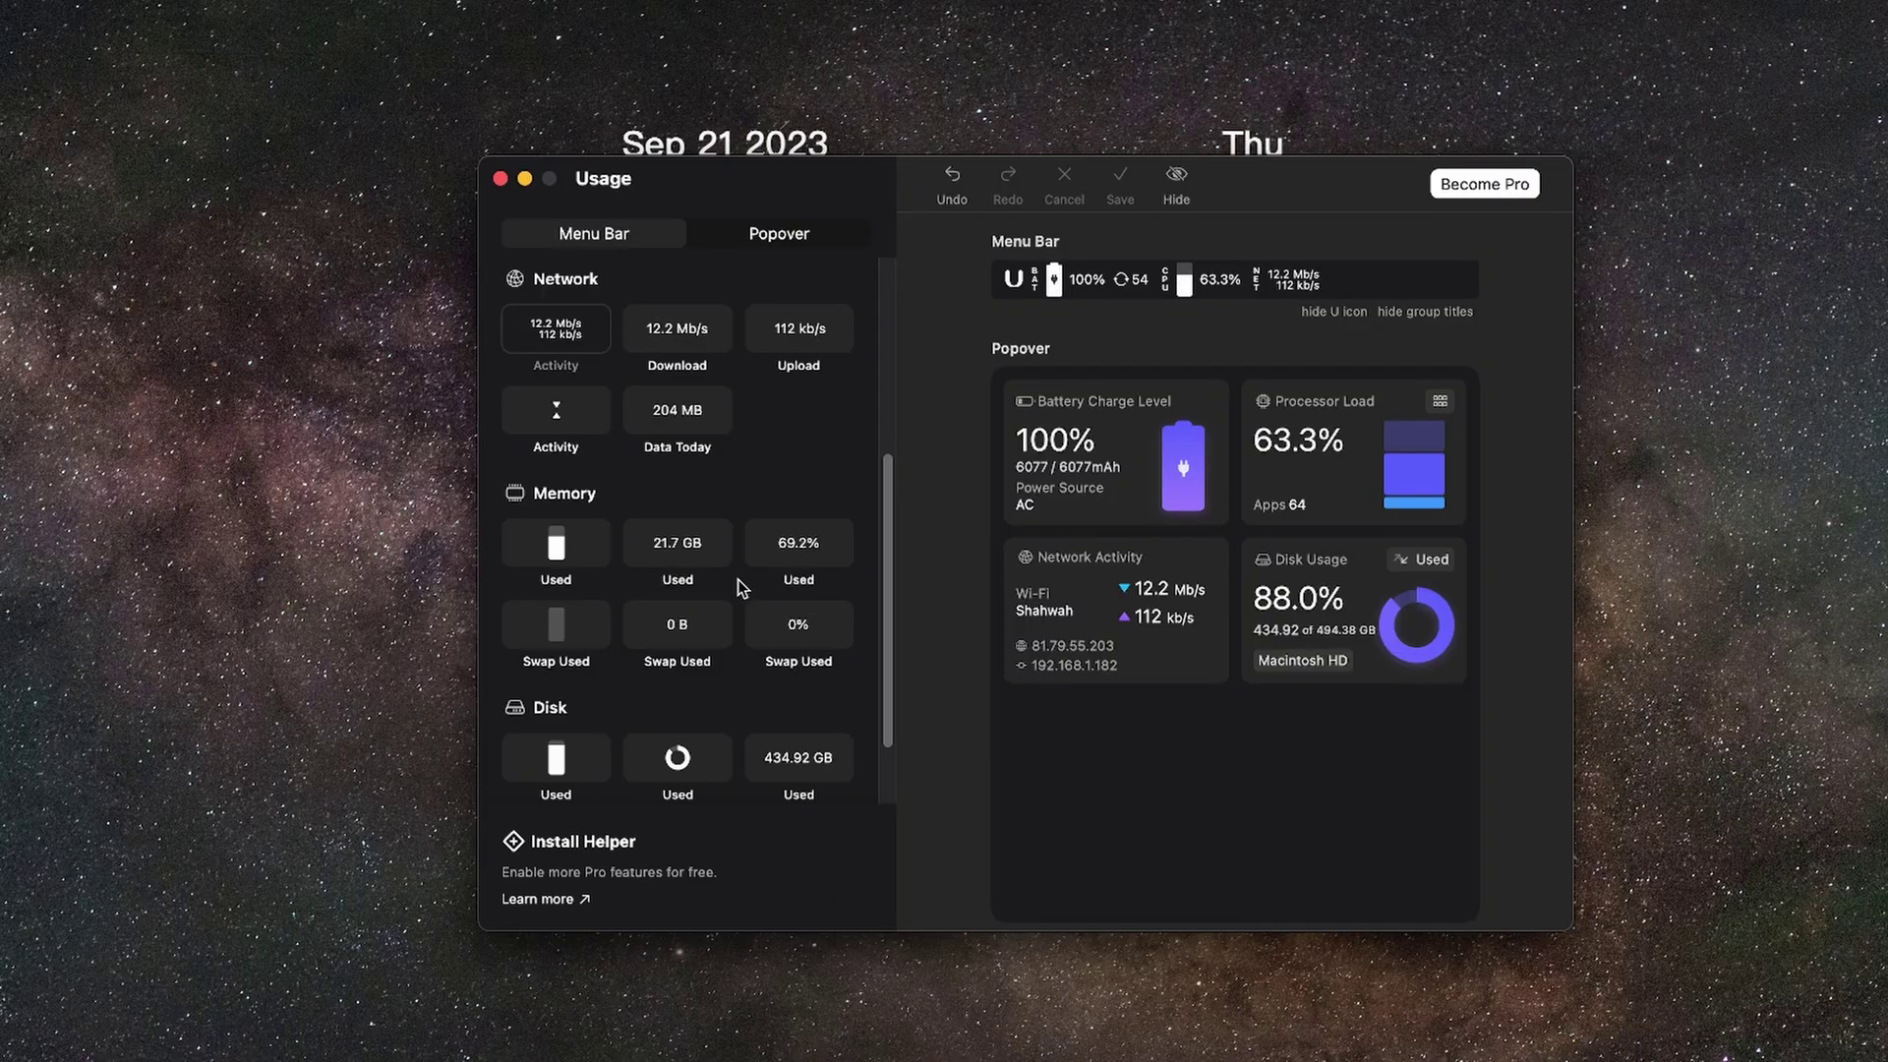
Show Amphetamine's Start New Session menu with sessions from 5 to 55 minutes
scroll(738, 587, "up", 5)
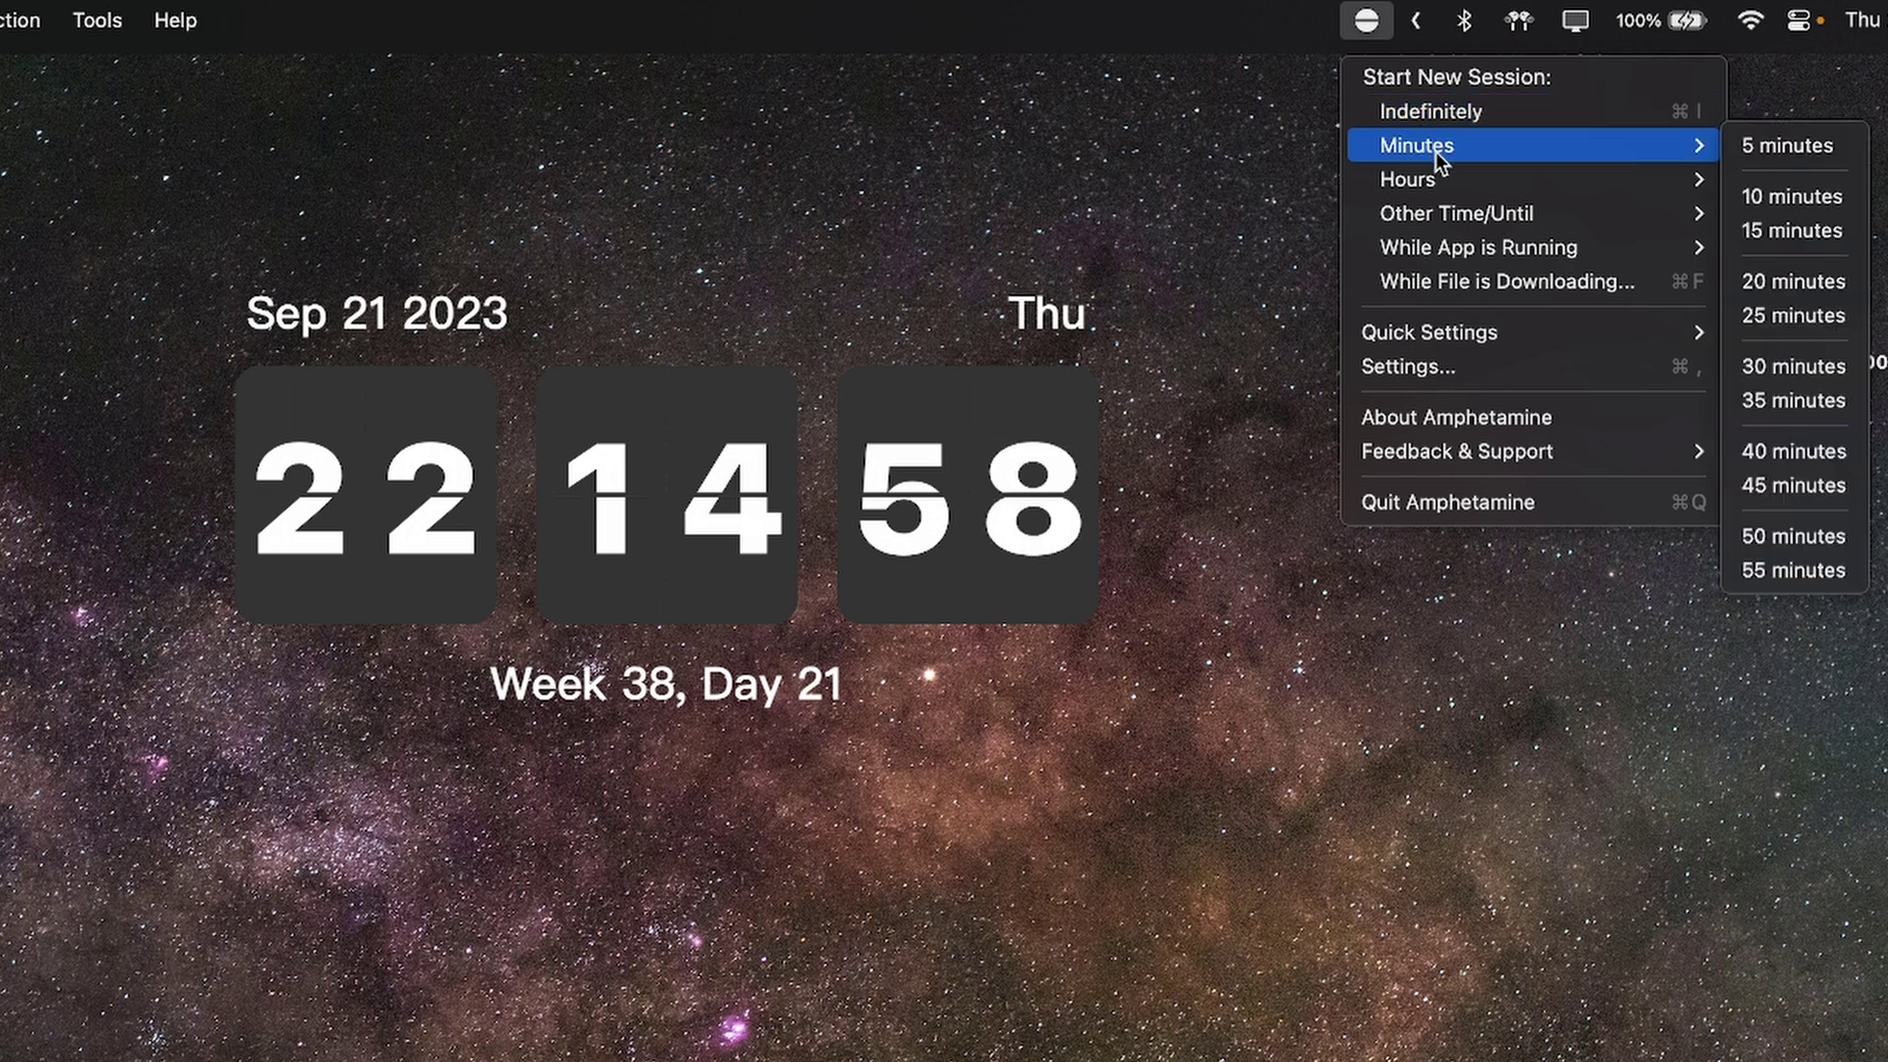
Look at Amphetamine's while-a-file-downloads session option and its available timeout lengths
mouse_move(1441, 181)
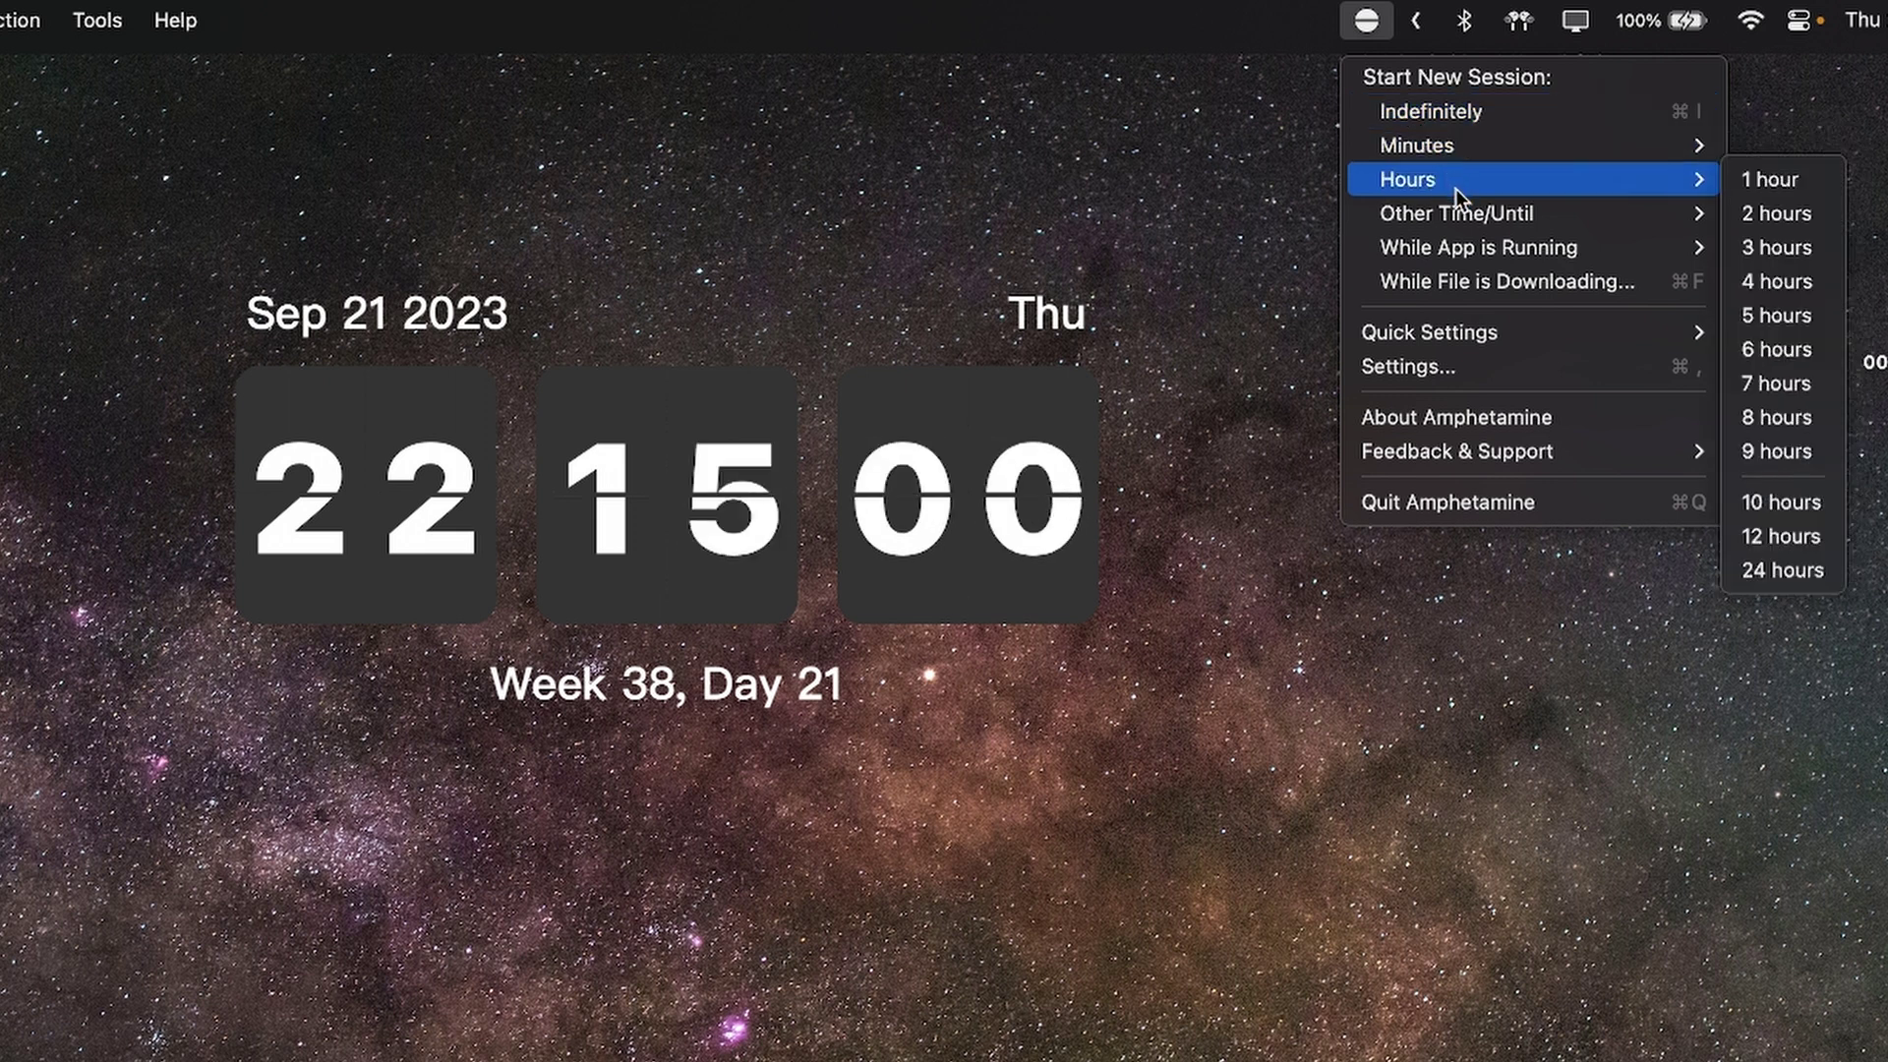
mouse_move(1465, 251)
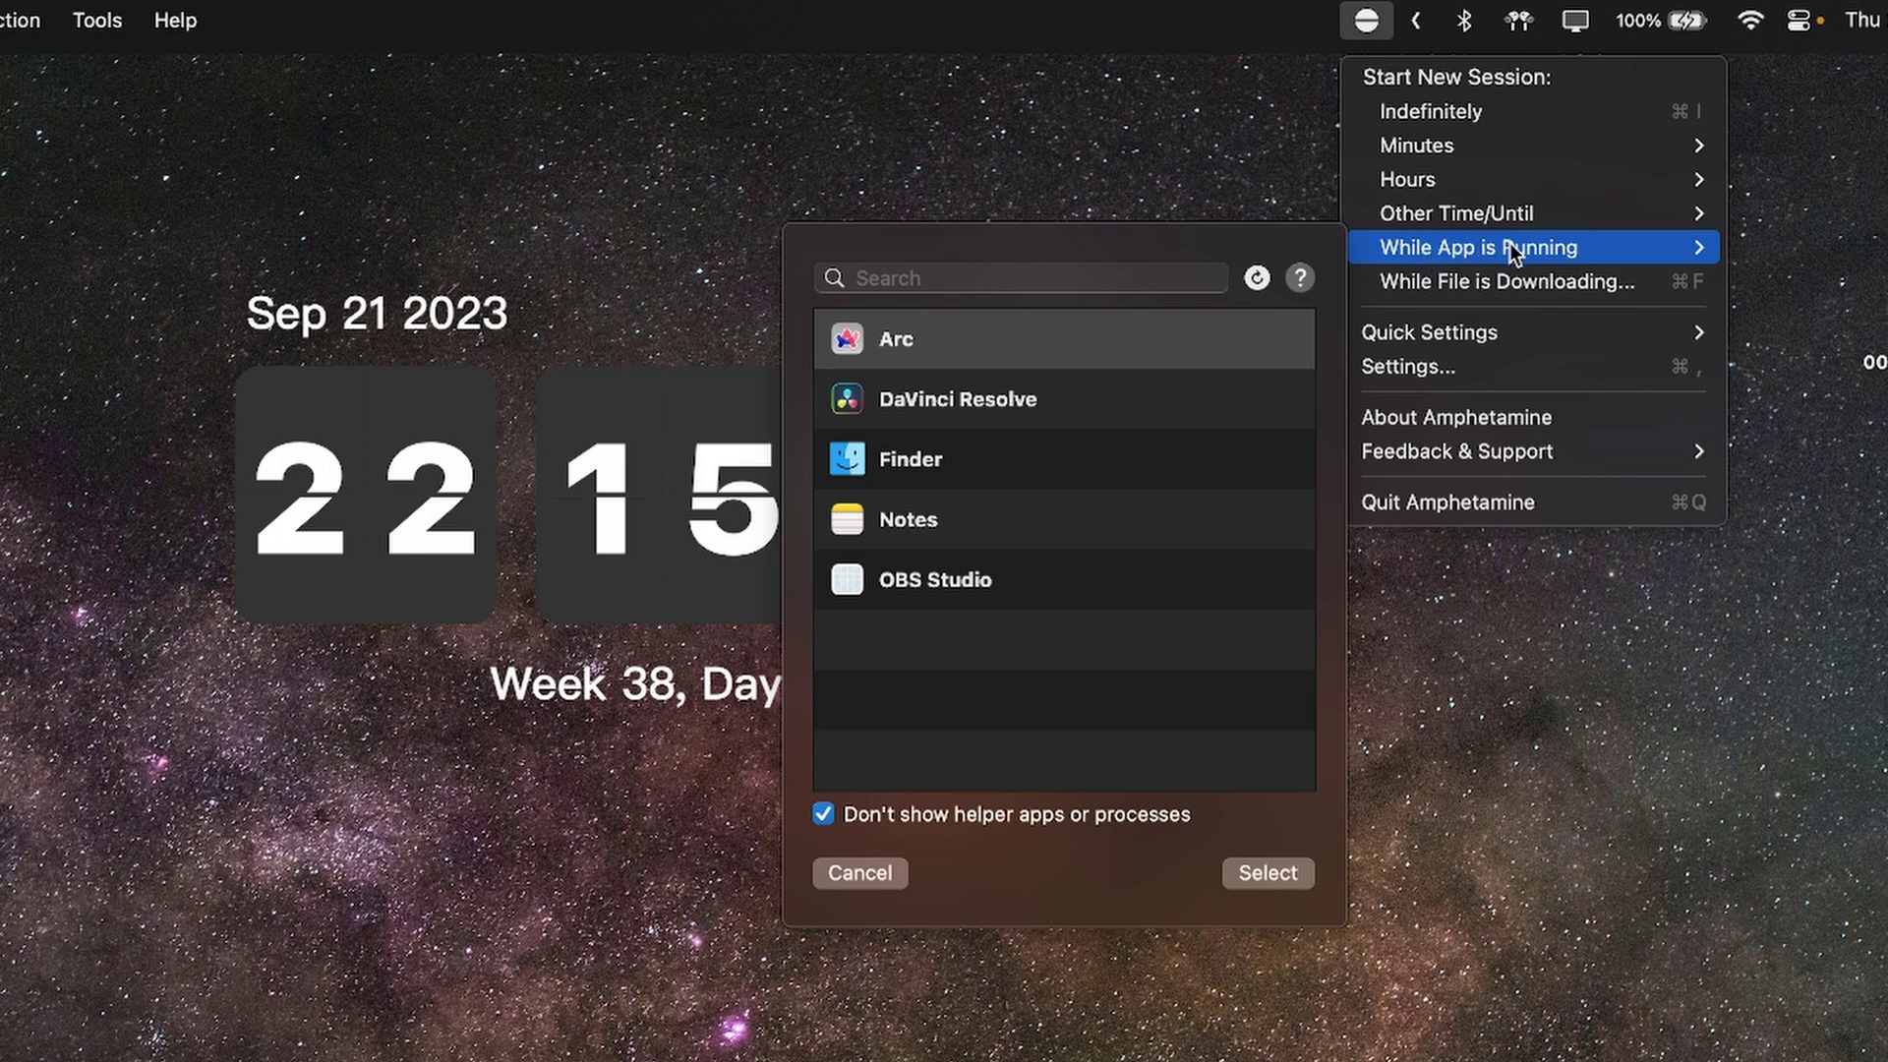
left_click(1496, 282)
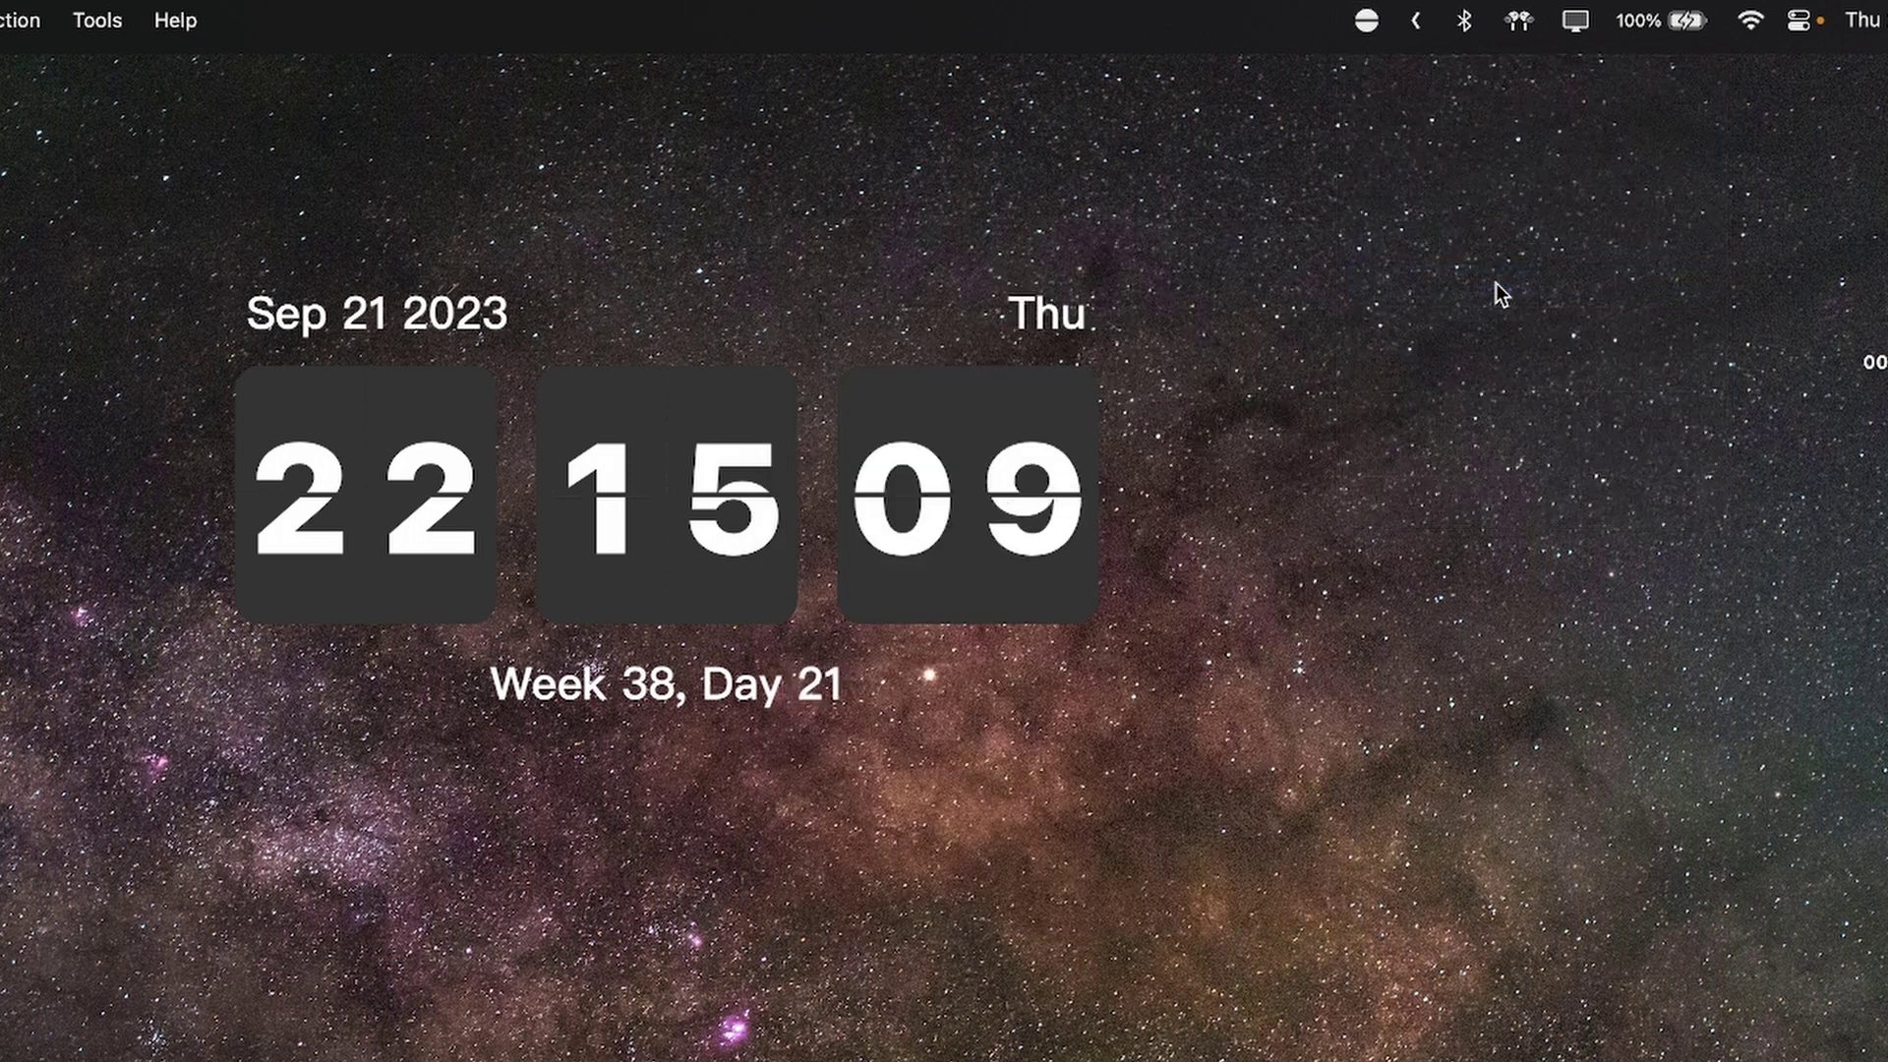
left_click(688, 687)
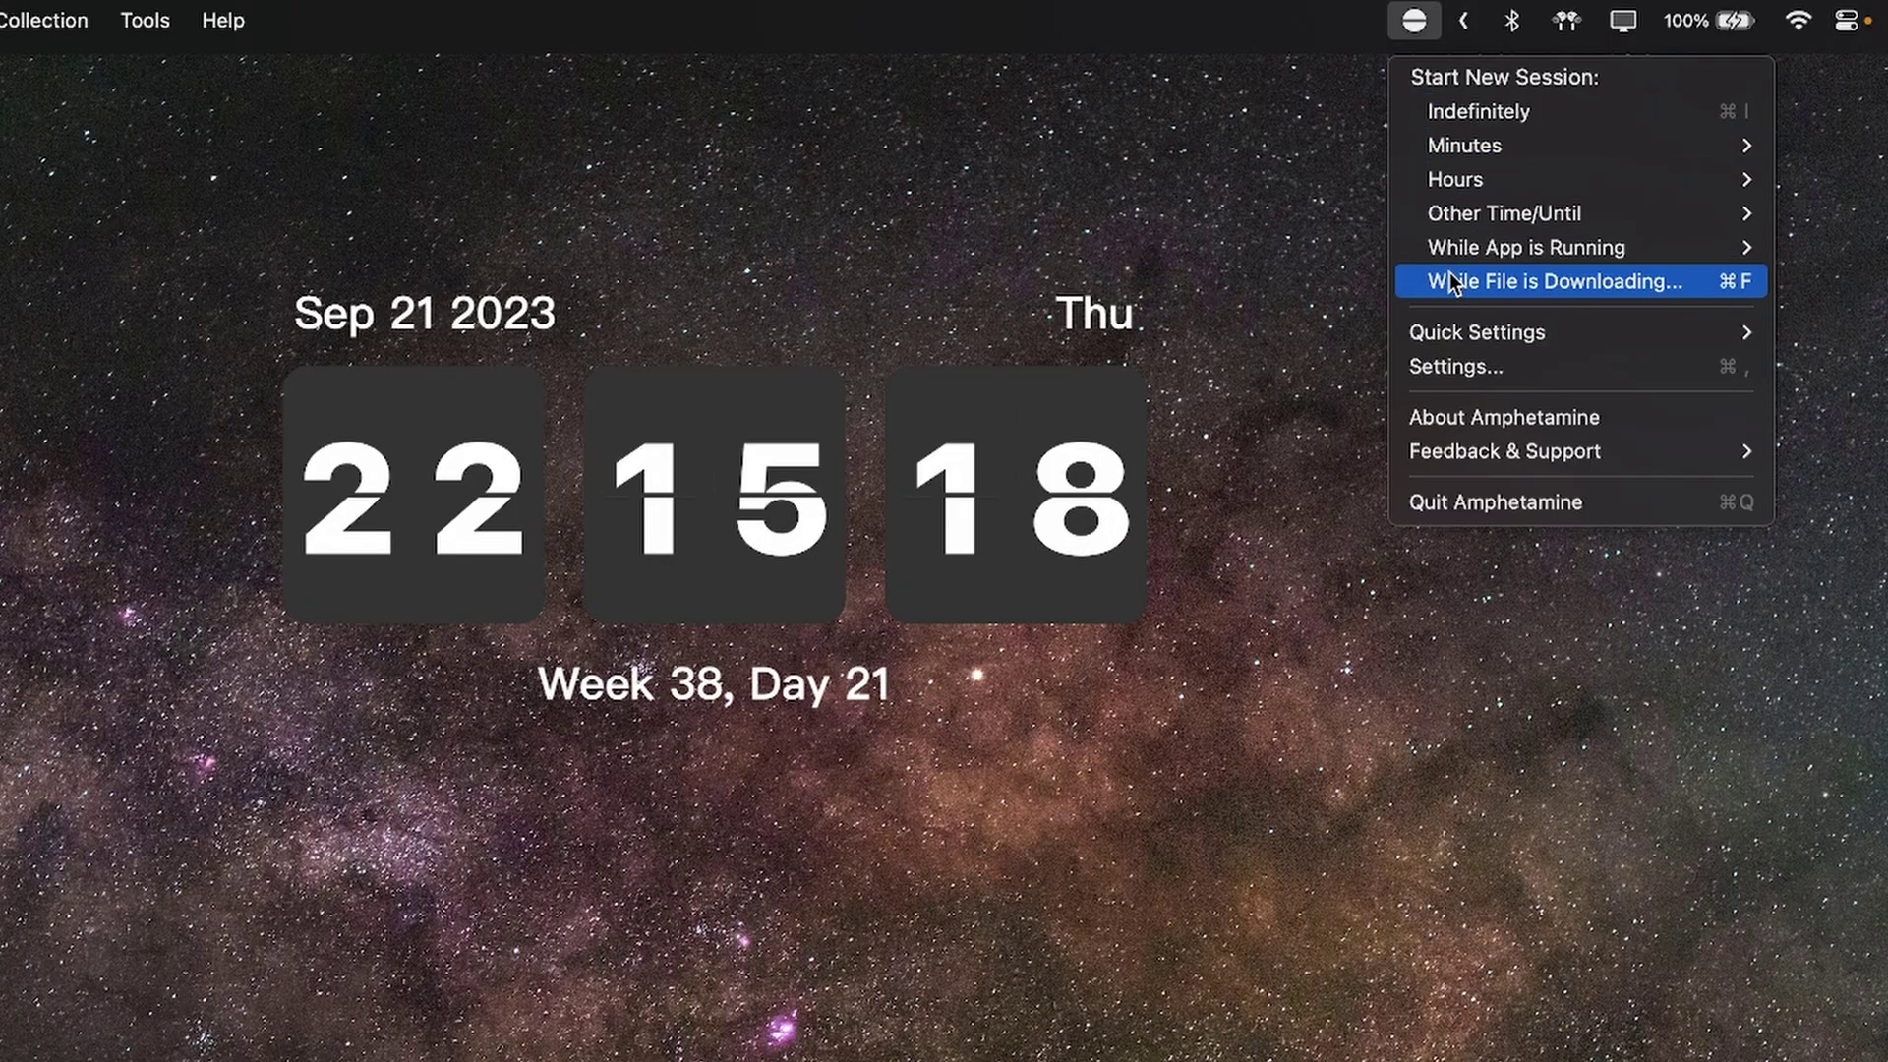
Tick Move cursor after 5m of inactivity in Quick Settings and in Settings > System Control
mouse_move(1466, 336)
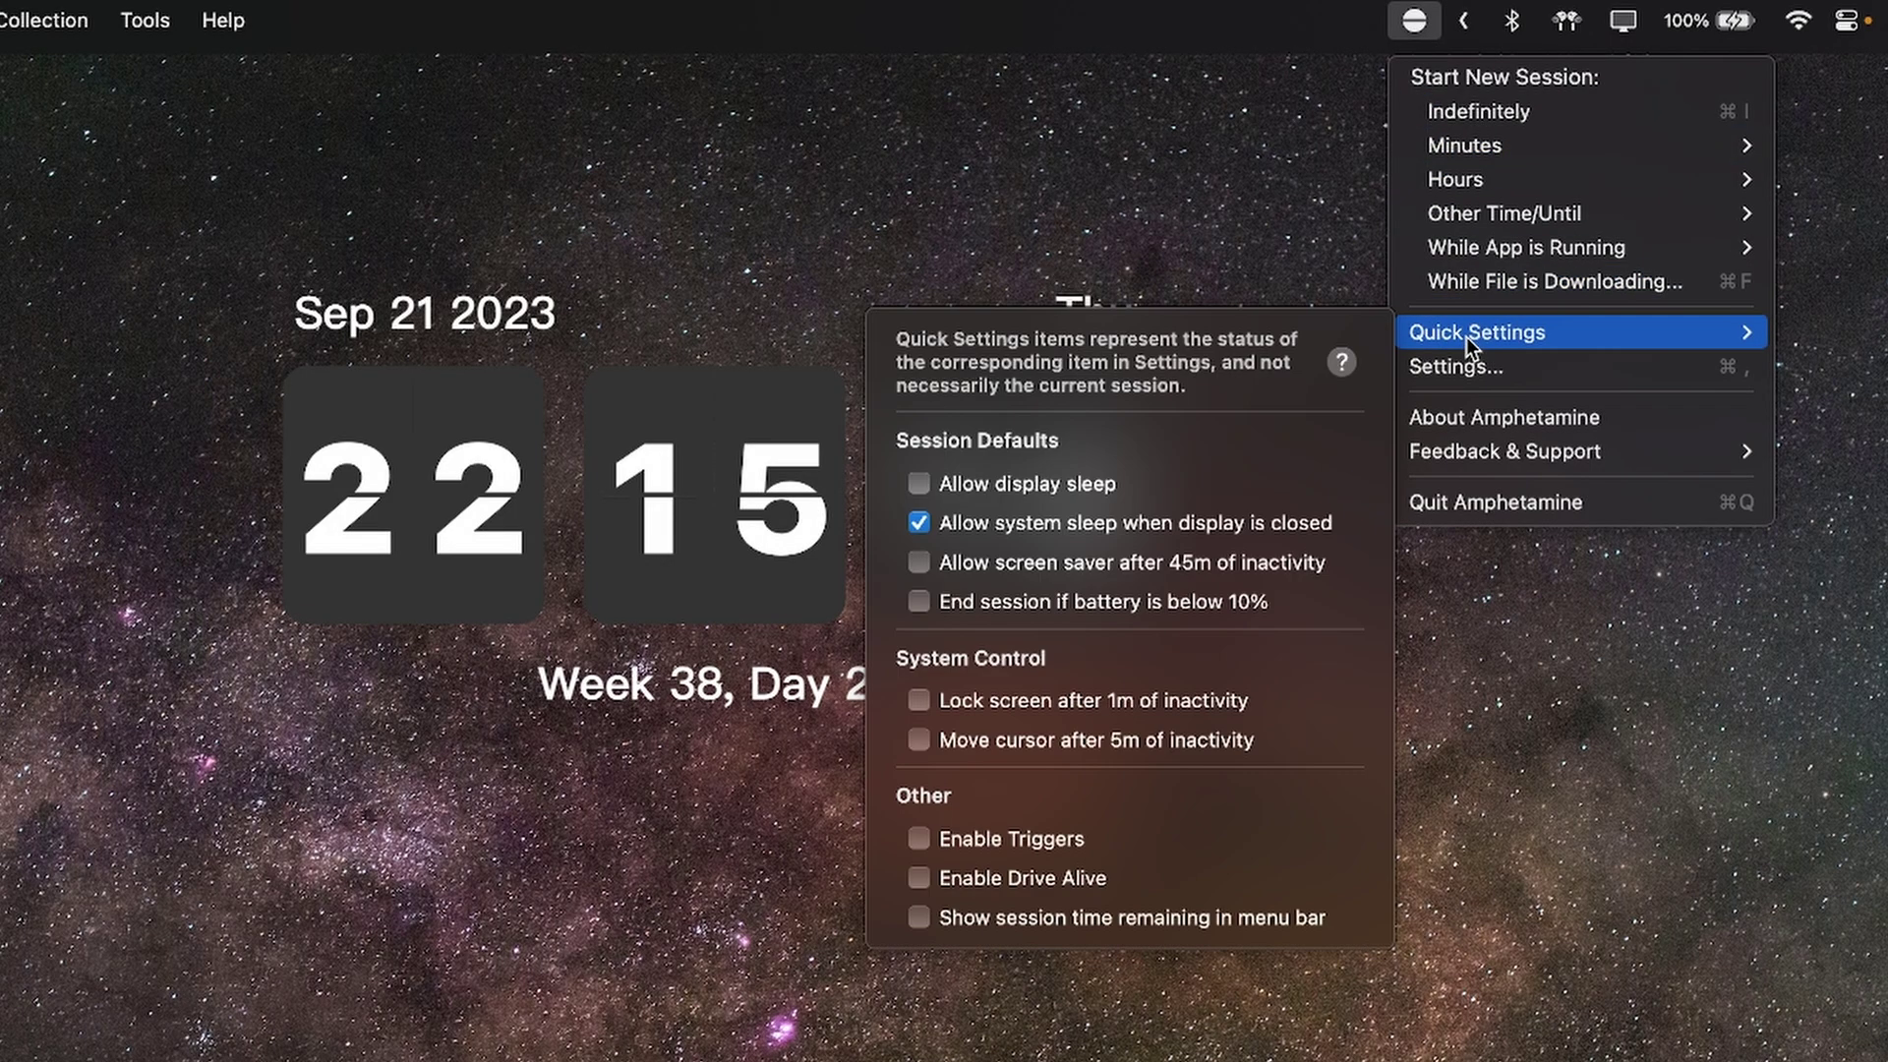
left_click(1115, 745)
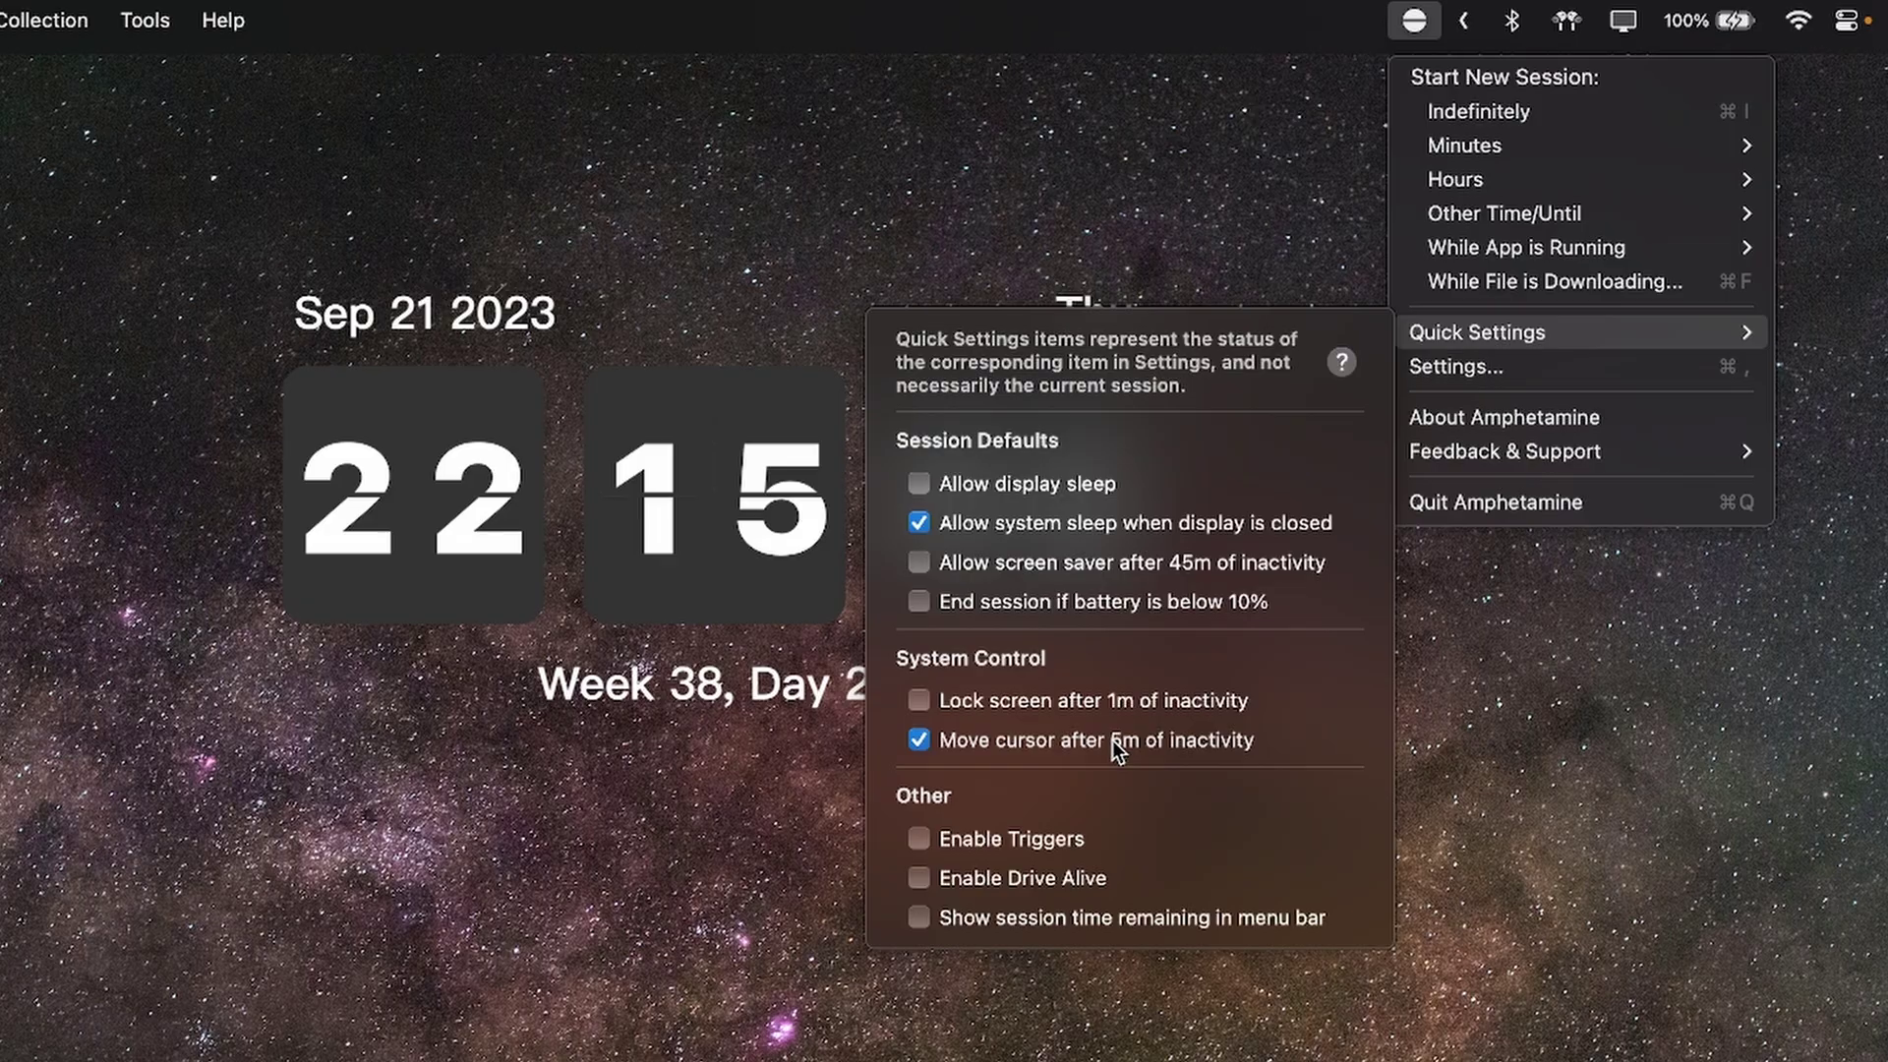
left_click(1112, 740)
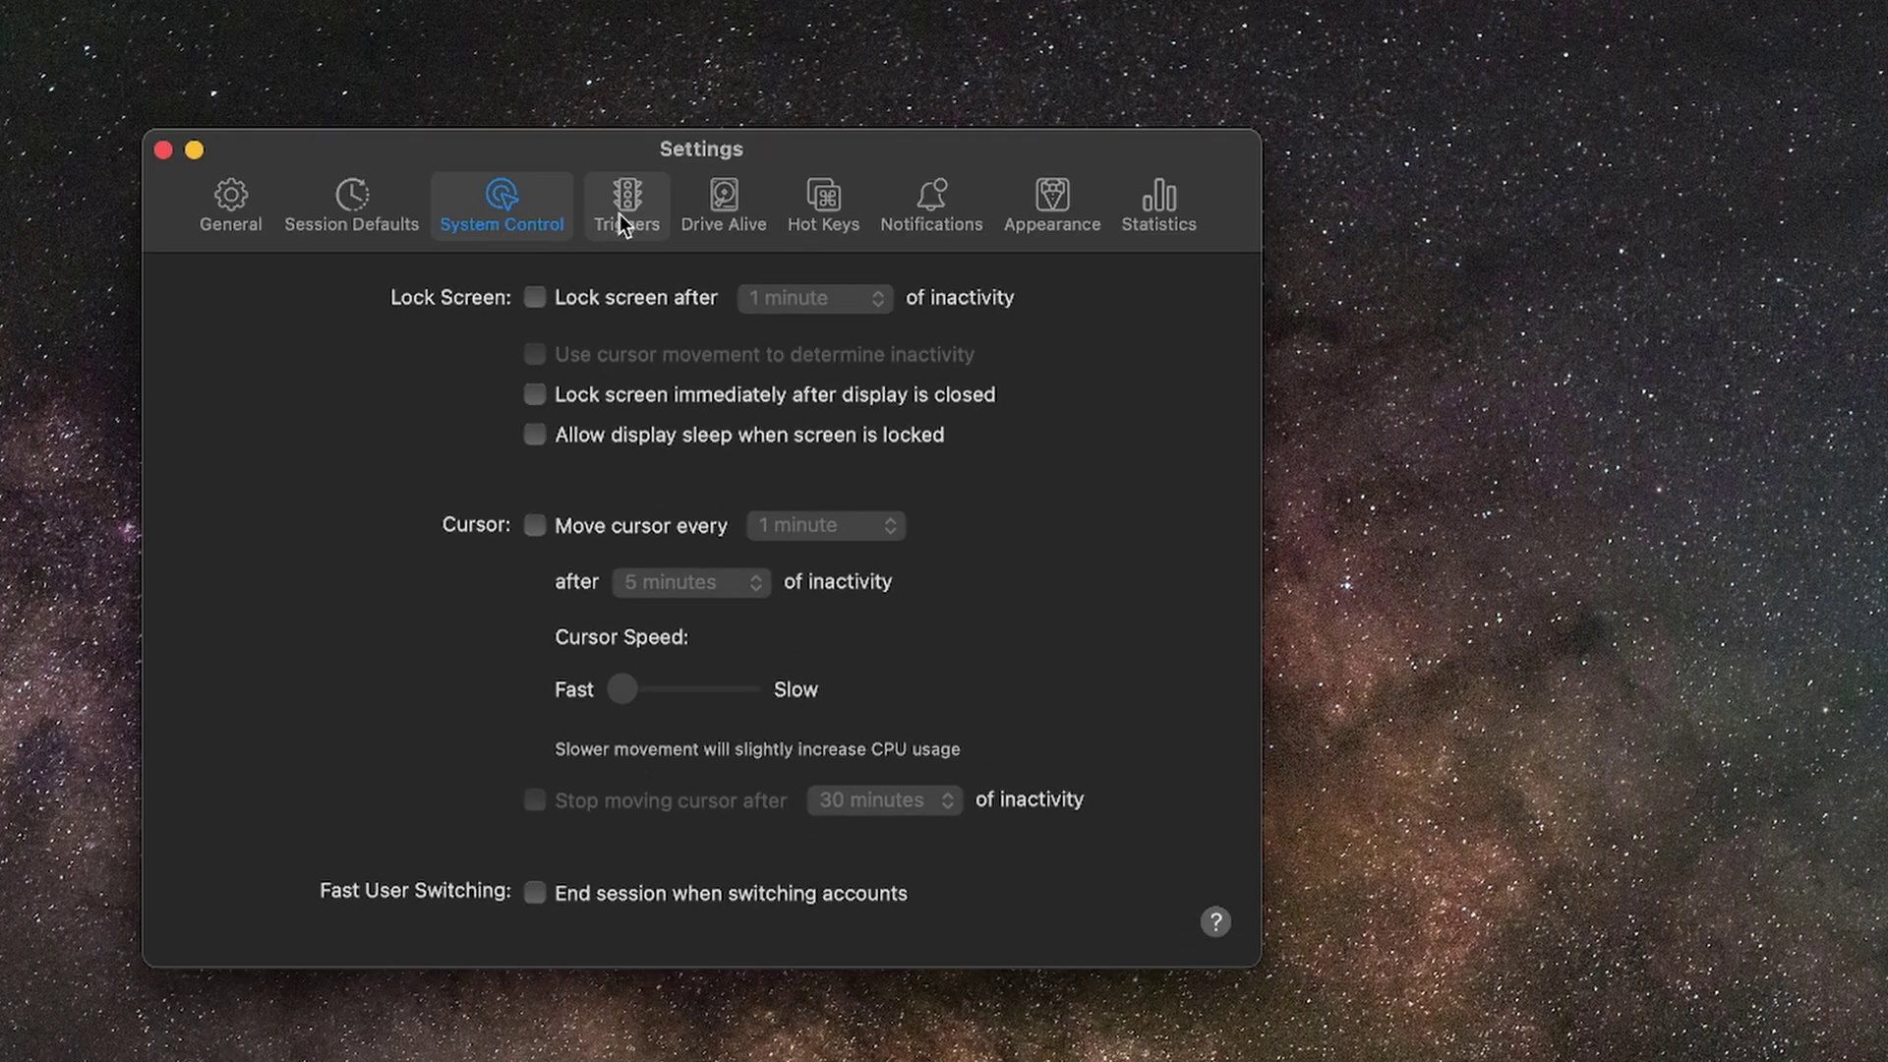
left_click(535, 525)
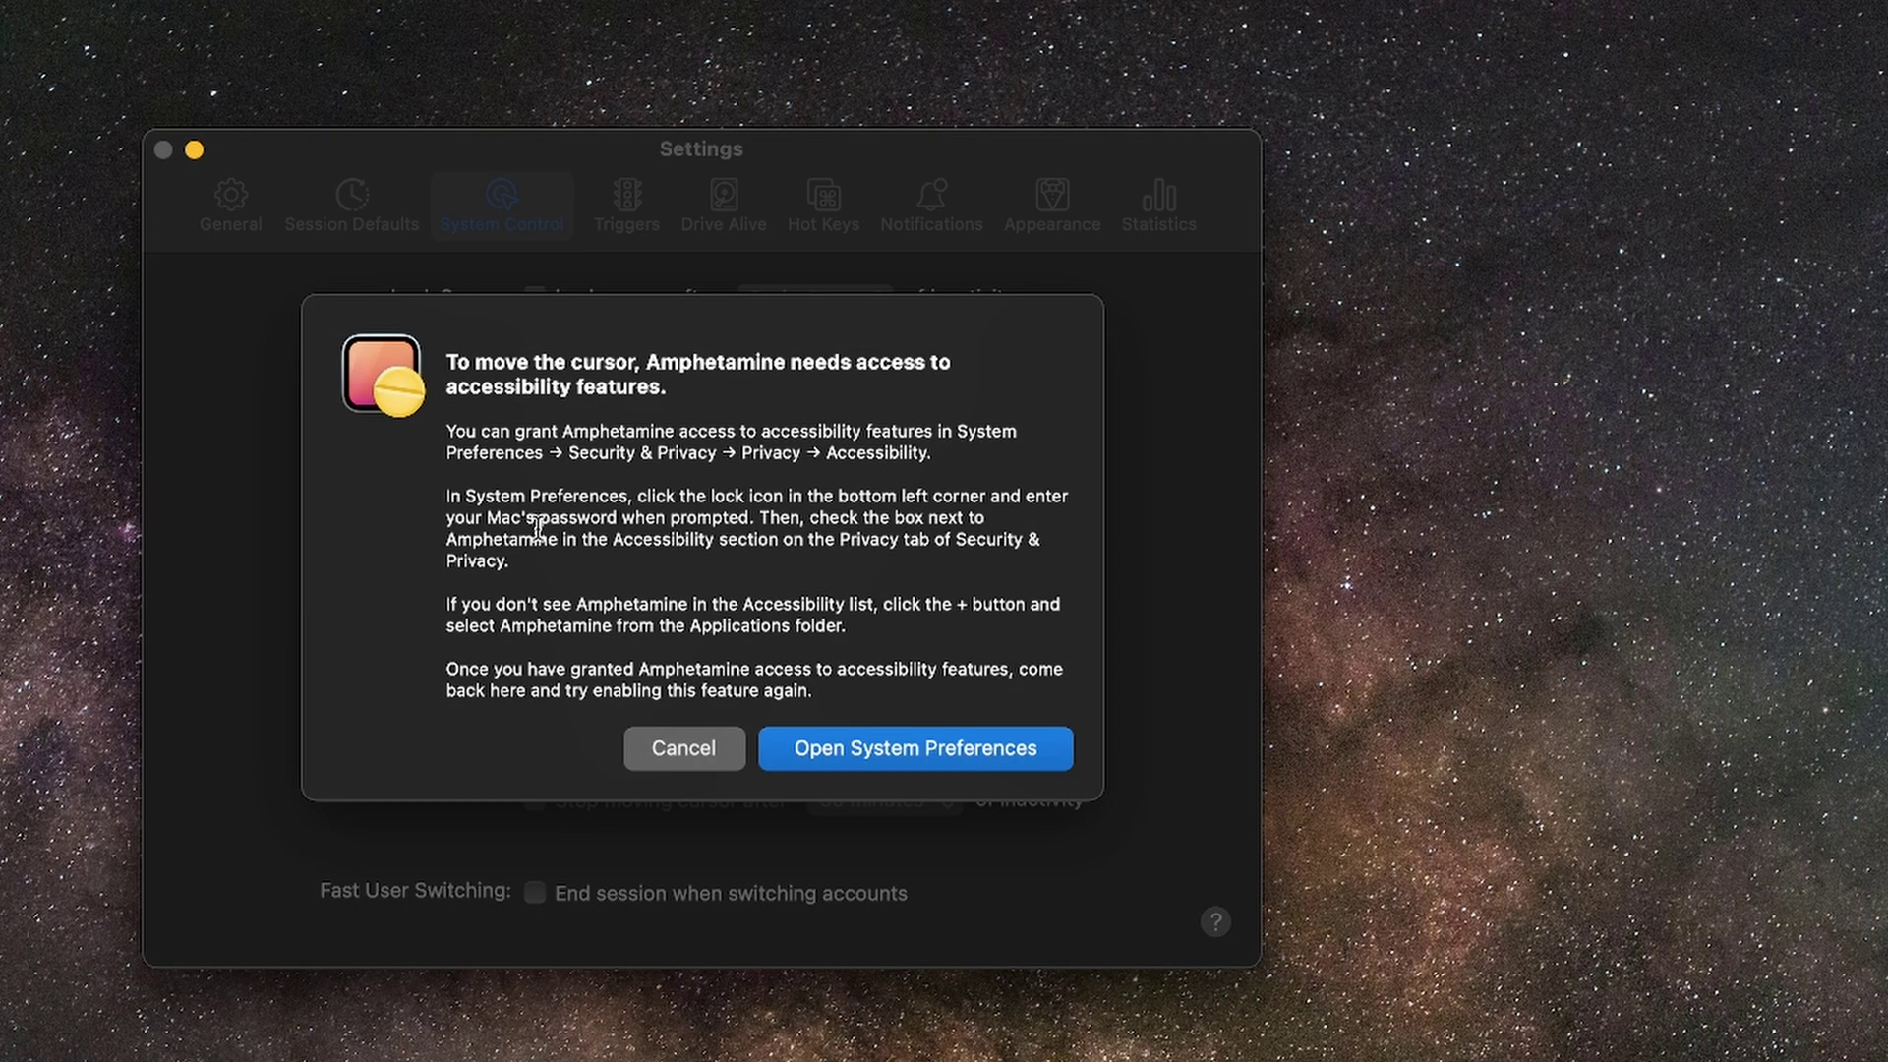